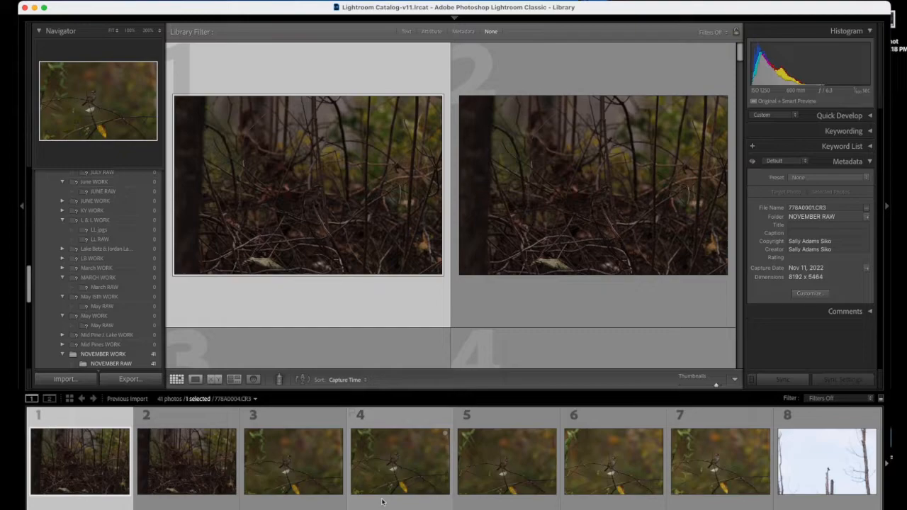
# Step: Rate photos 4 and 5 of the perched sparrow four stars and photo 6 five stars
pyautogui.press('Right')
pyautogui.press('Right')
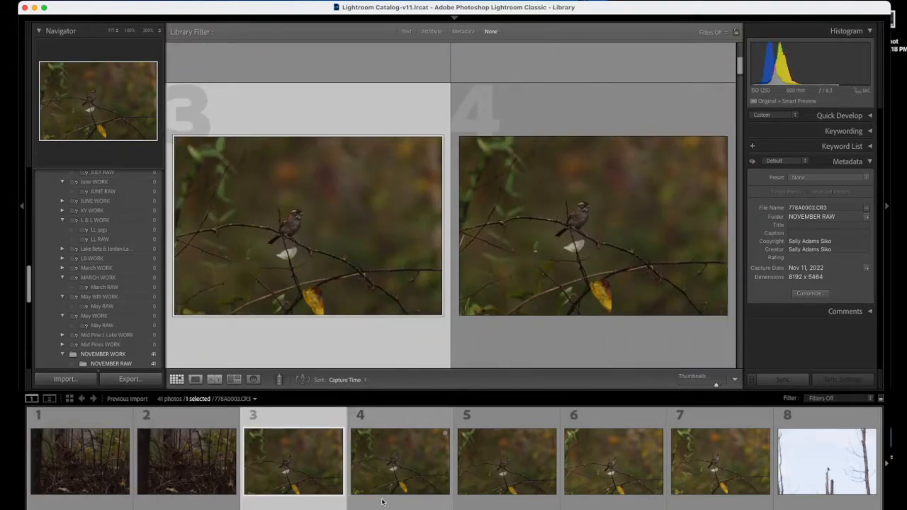
pyautogui.click(381, 501)
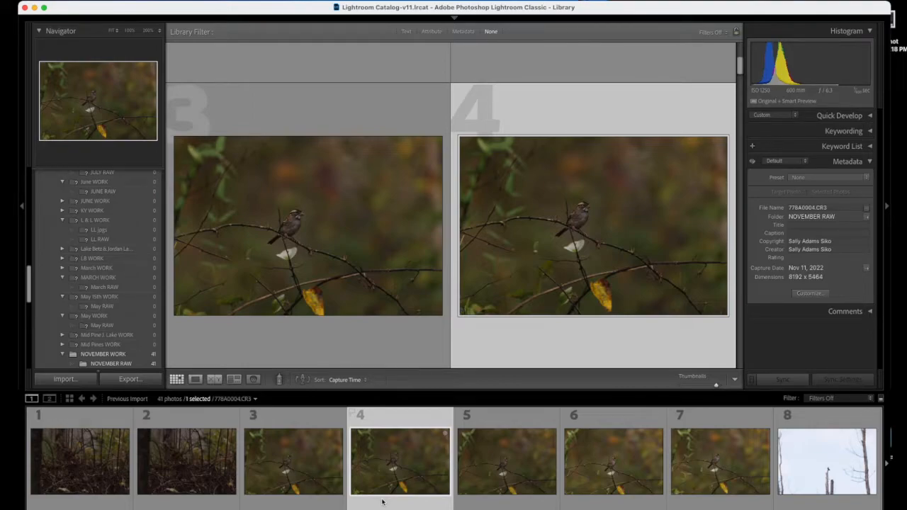
pyautogui.press('4')
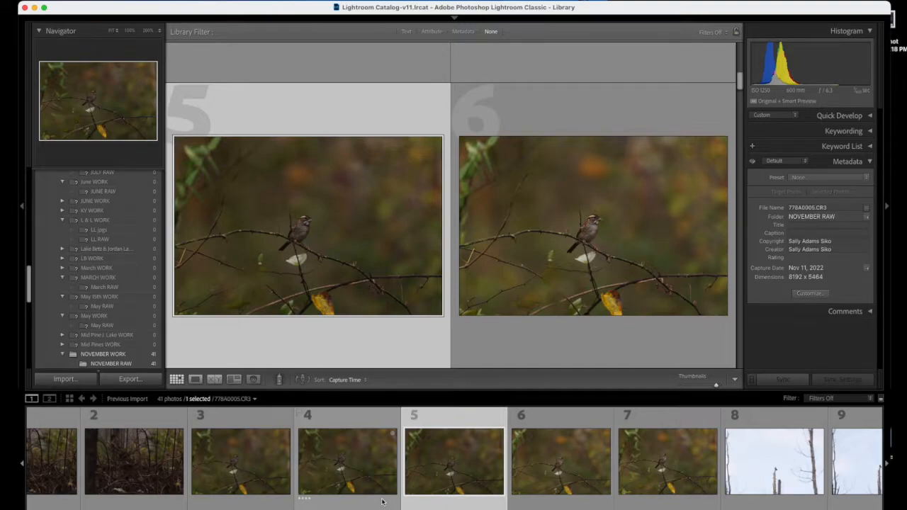
pyautogui.press('4')
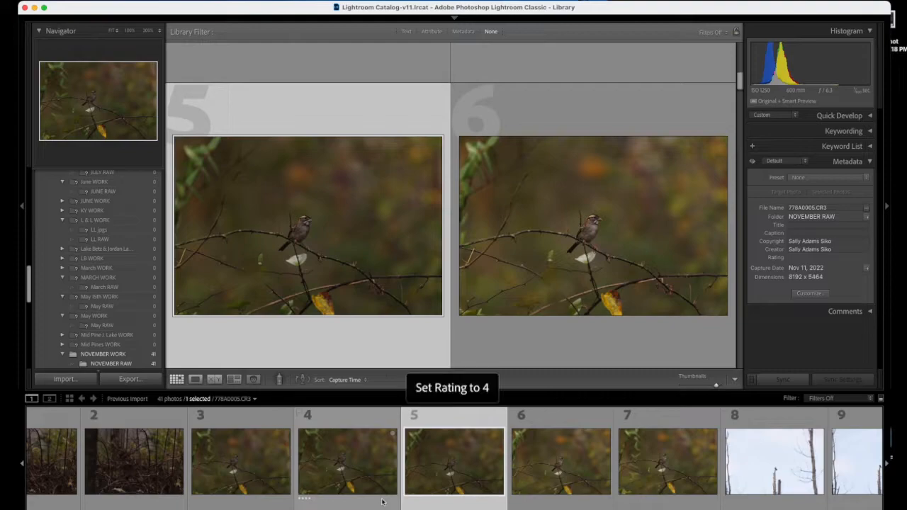
pyautogui.press('5')
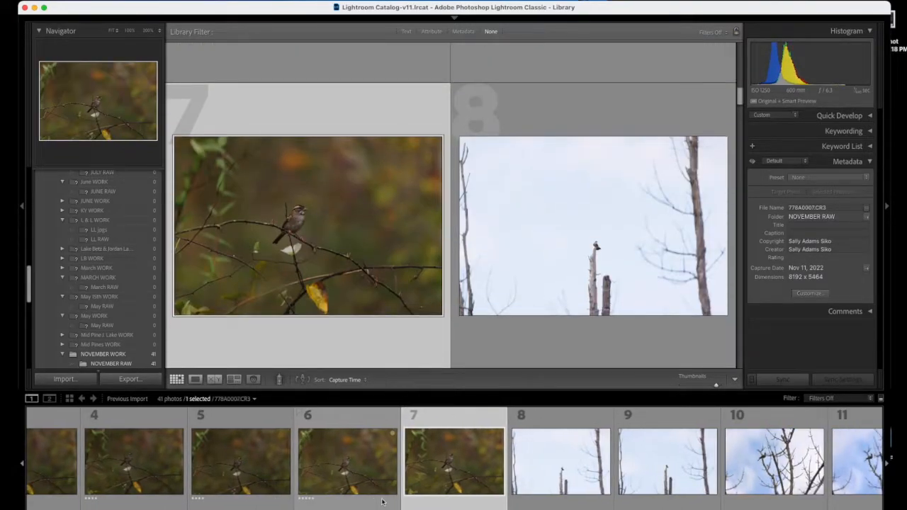
# Step: Switch to Loupe view and inspect the hawk up close in photos 8 and 9
pyautogui.press('Right')
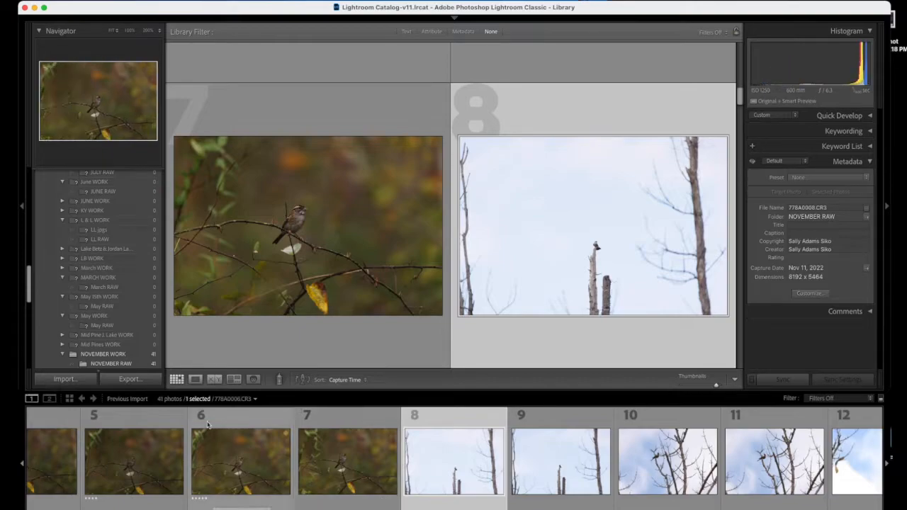
pyautogui.click(196, 380)
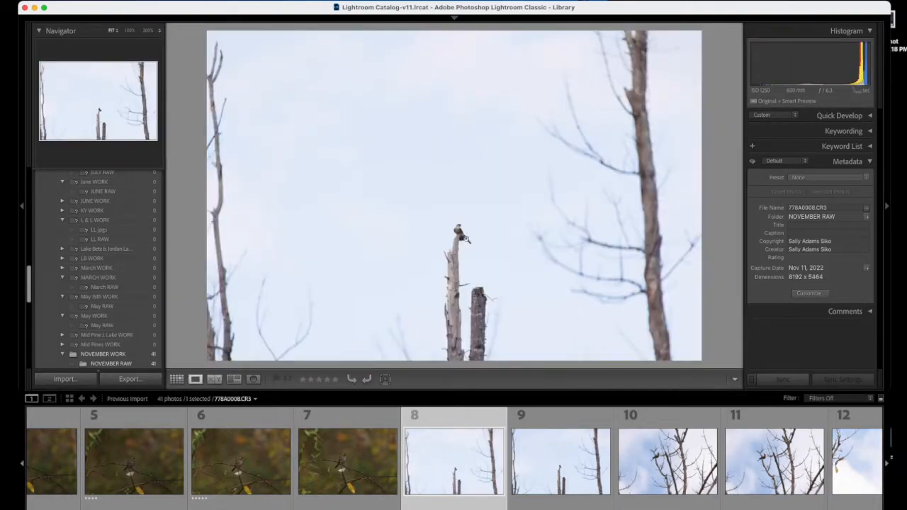
pyautogui.click(462, 236)
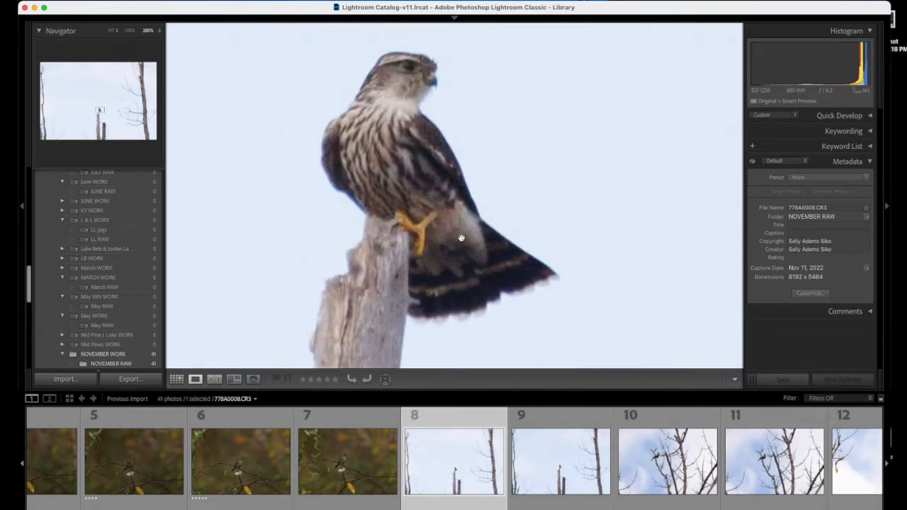
pyautogui.click(461, 238)
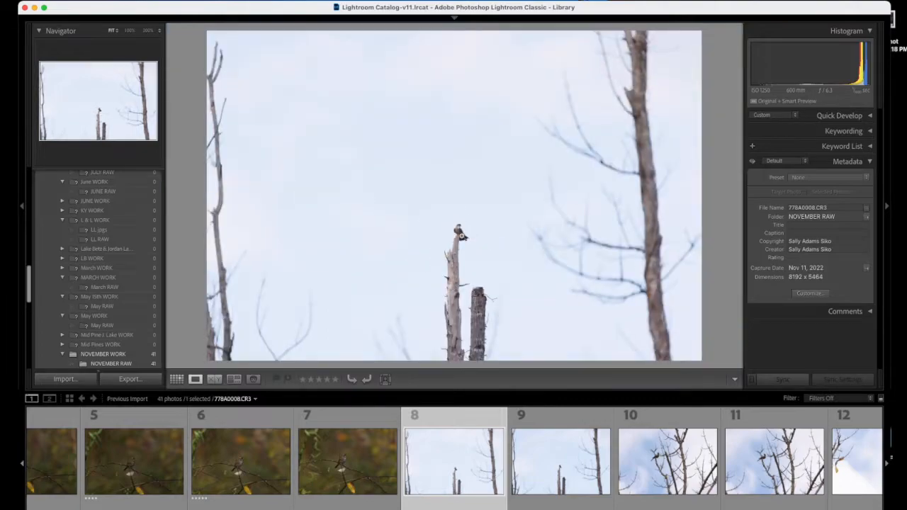
pyautogui.press('Right')
pyautogui.click(449, 214)
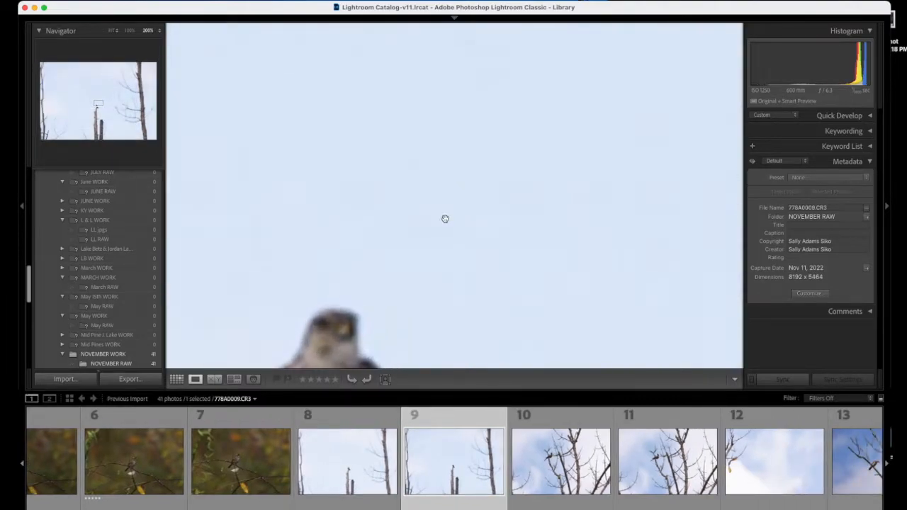
pyautogui.click(411, 262)
pyautogui.press('Left')
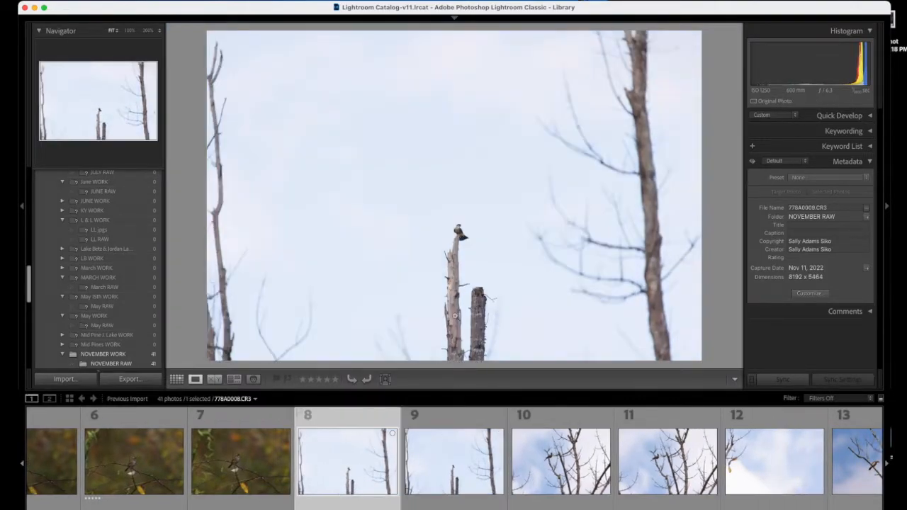
# Step: Check the hawk in photo 8 up close again and rate that photo three stars
pyautogui.click(459, 234)
pyautogui.click(459, 231)
pyautogui.press('3')
pyautogui.press('Right')
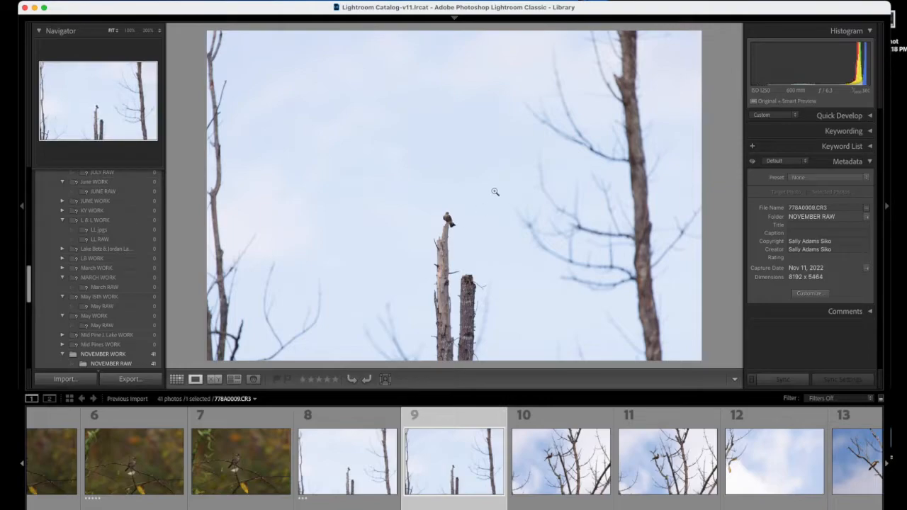
# Step: Zoom in on the hawk in photo 9 and rate that photo three stars
pyautogui.click(454, 221)
pyautogui.moveTo(405, 213); pyautogui.dragTo(460, 236)
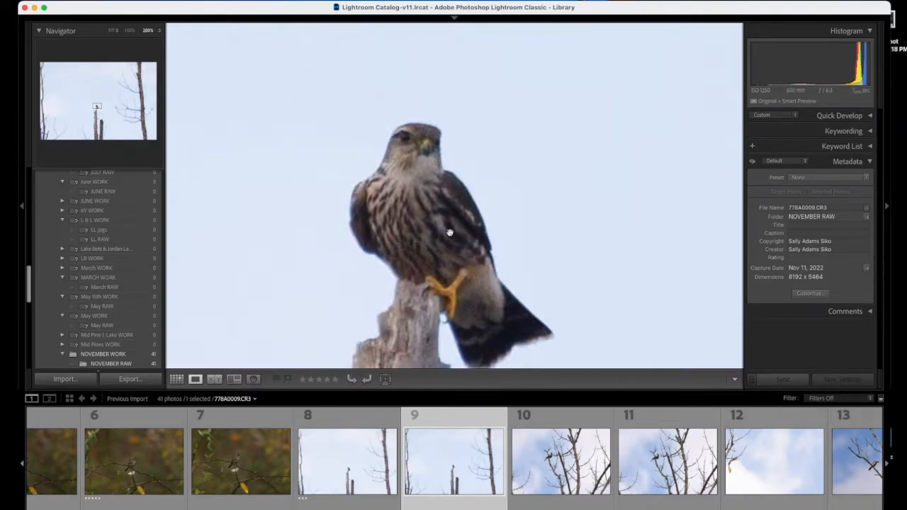
pyautogui.press('3')
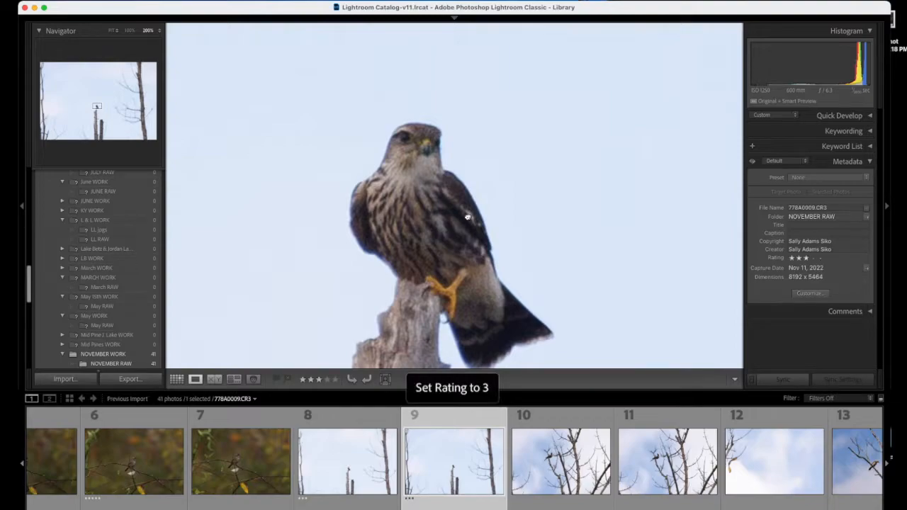
pyautogui.click(467, 217)
pyautogui.press('Right')
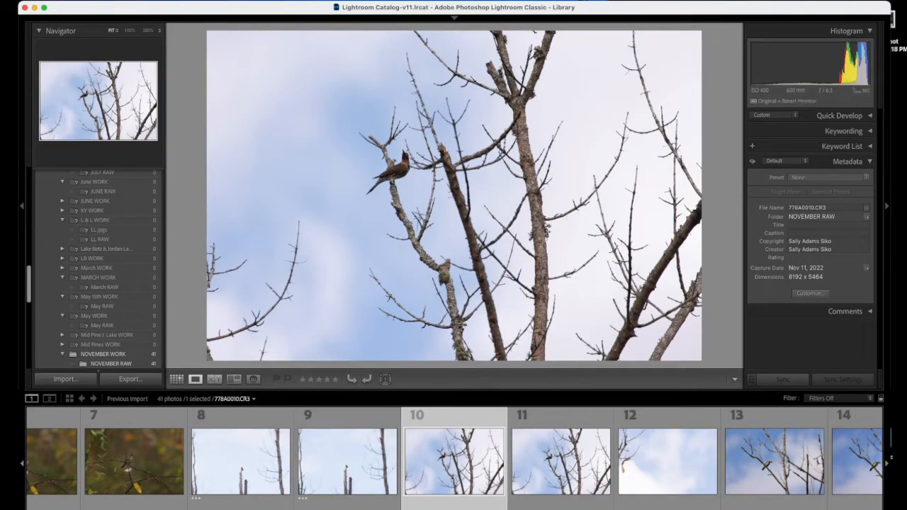
# Step: Review photos 10 through 24 one by one in Loupe view for shots worth rating
pyautogui.press('Right')
pyautogui.press('Right')
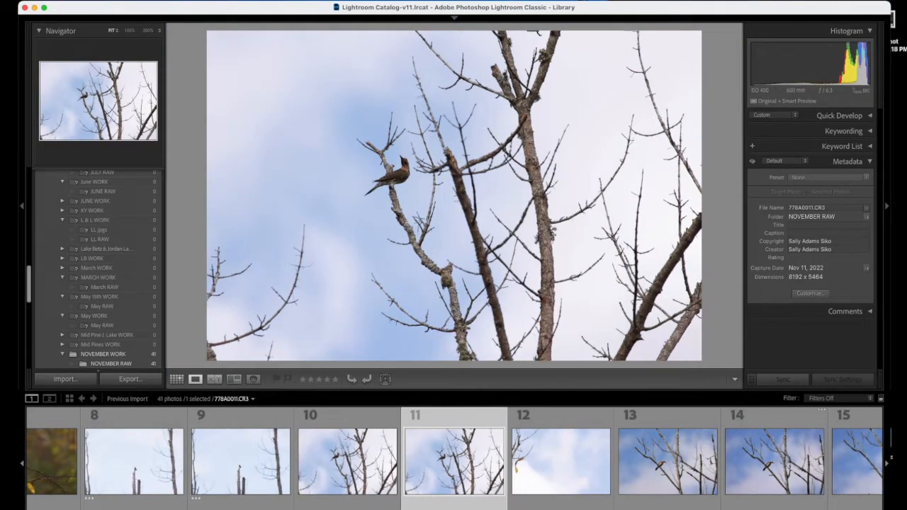
pyautogui.press('Right')
pyautogui.press('Right')
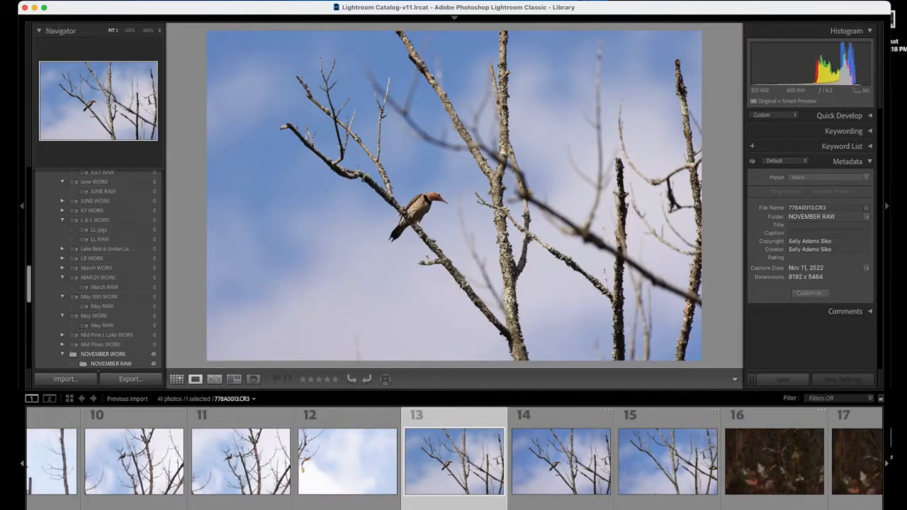
pyautogui.press('Right')
pyautogui.press('Right')
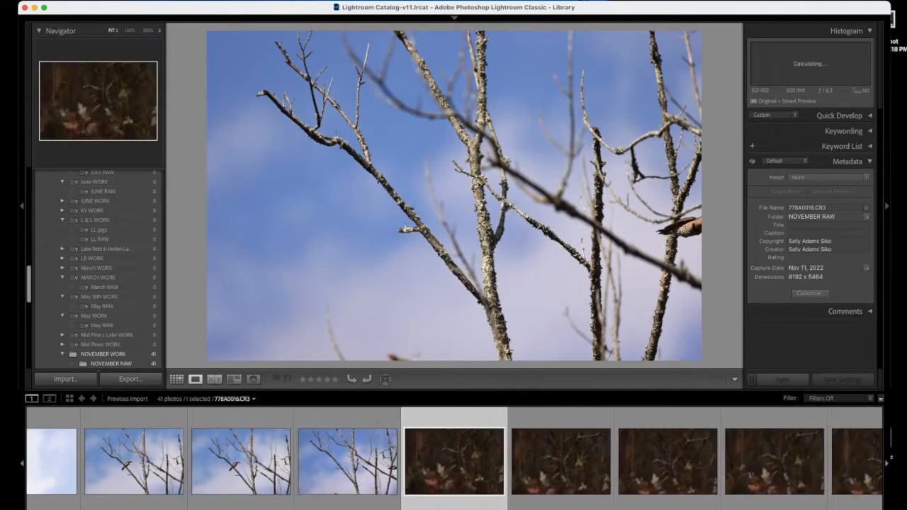
pyautogui.press('Right')
pyautogui.press('Right')
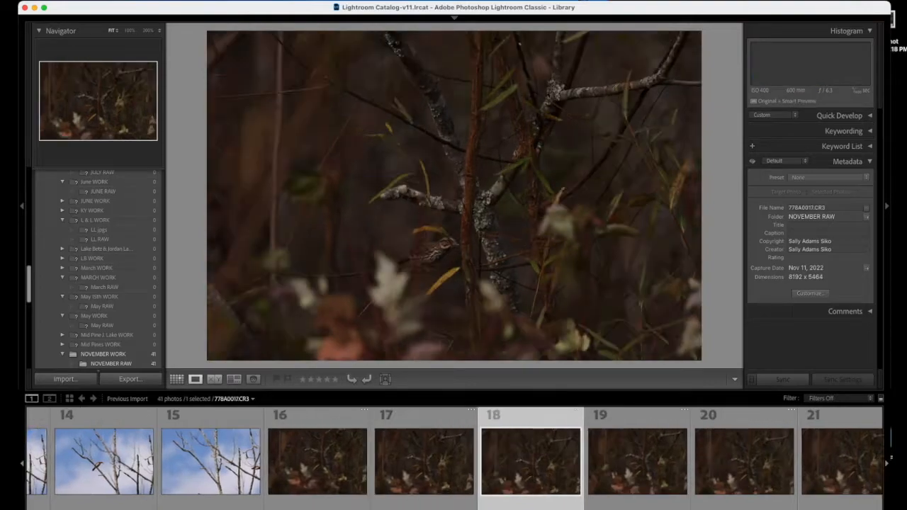
pyautogui.press('Right')
pyautogui.press('Right')
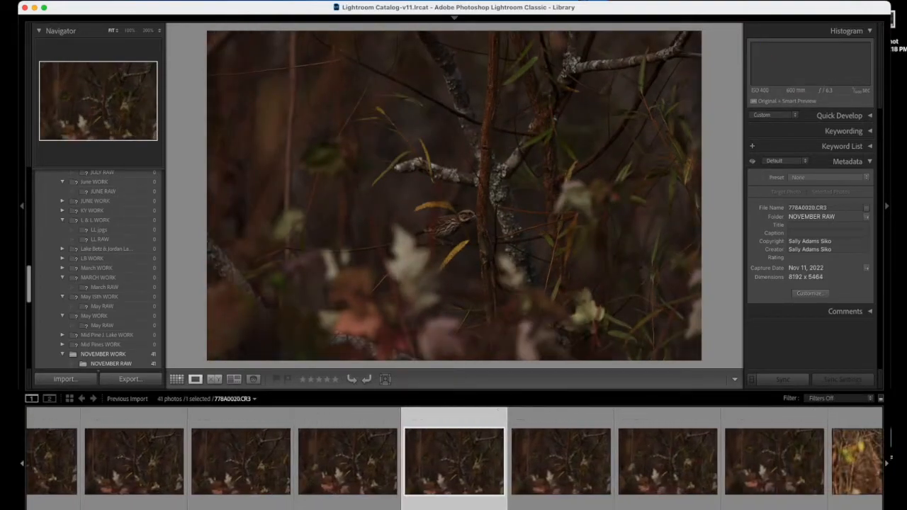
pyautogui.press('Right')
pyautogui.press('Right')
pyautogui.press('Right')
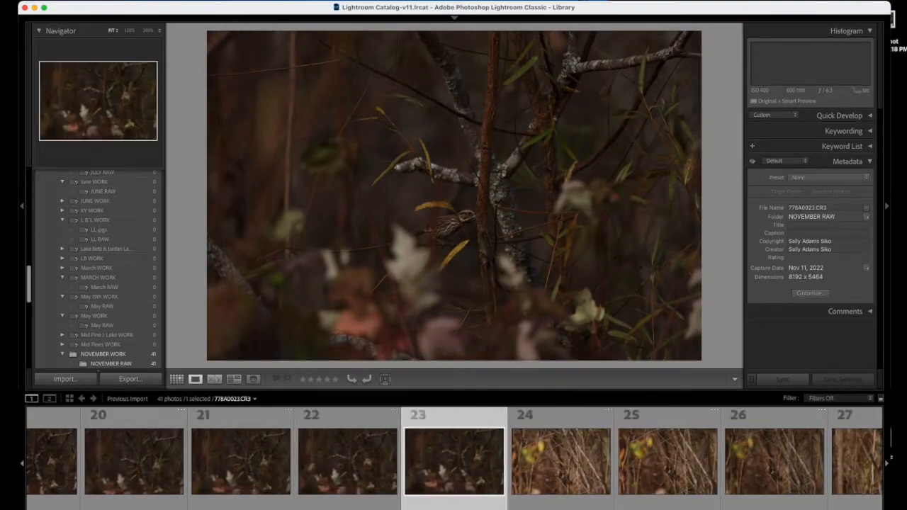
pyautogui.press('Right')
# Step: Rate photos 25 and 26 of the bird among the bare branches three stars each
pyautogui.press('Right')
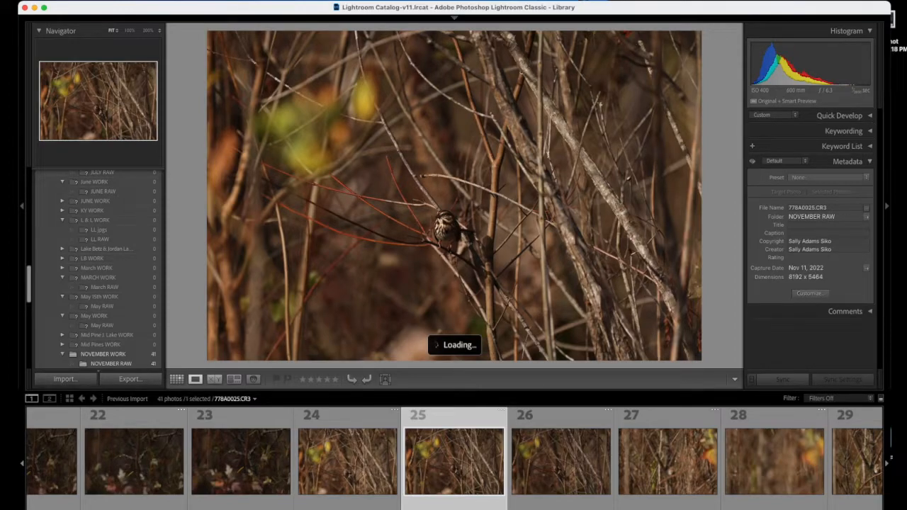
pyautogui.press('3')
pyautogui.press('Right')
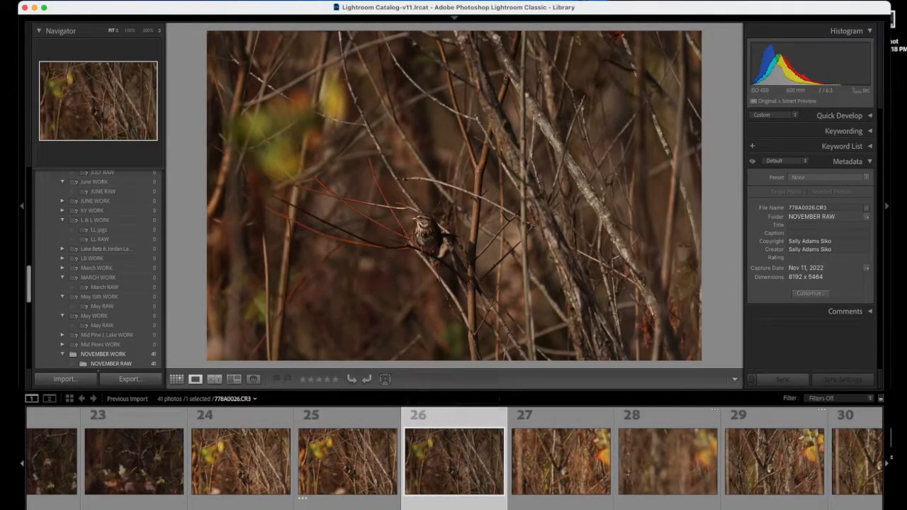
pyautogui.press('3')
# Step: Skip photos 27 and 28 and rate photo 29, the sparrow beside the autumn leaves, five stars
pyautogui.press('Right')
pyautogui.press('Right')
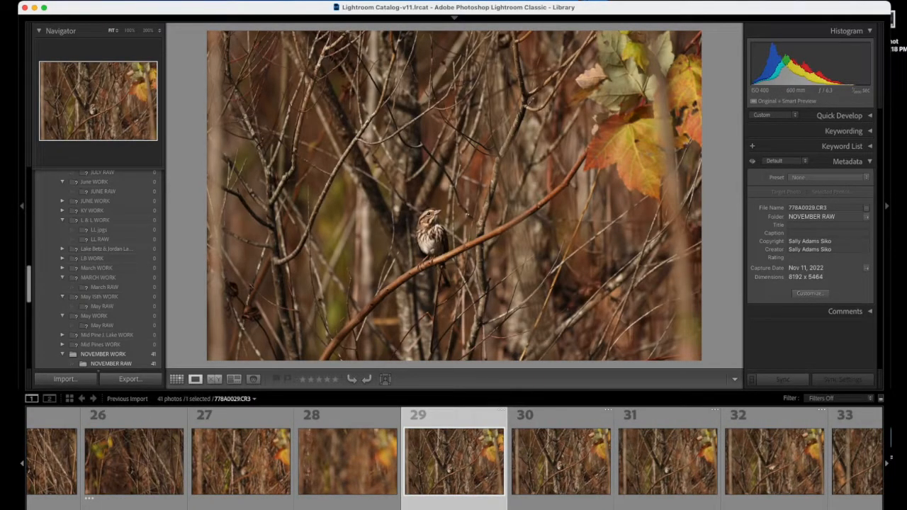
pyautogui.press('5')
pyautogui.press('Right')
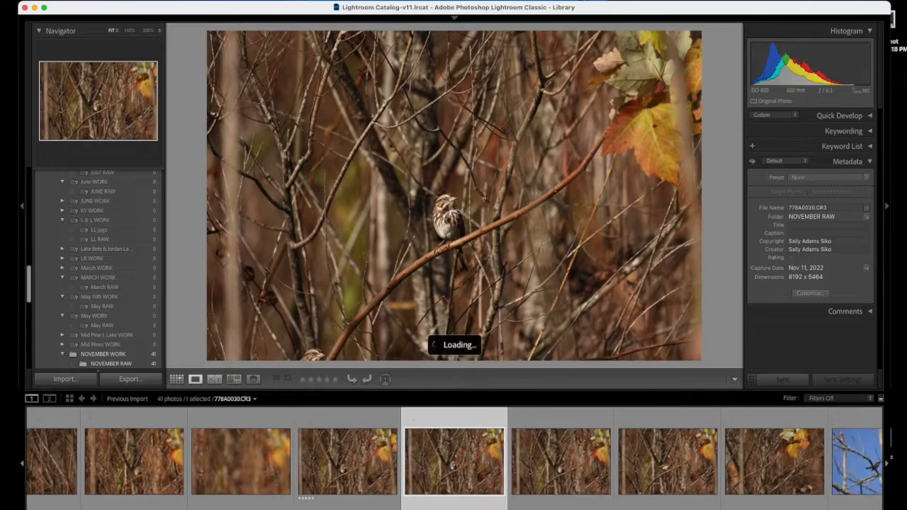
# Step: Review the following shots without rating them up to photo 36, and rate photos 37 and 38 three stars each
pyautogui.press('Right')
pyautogui.press('Right')
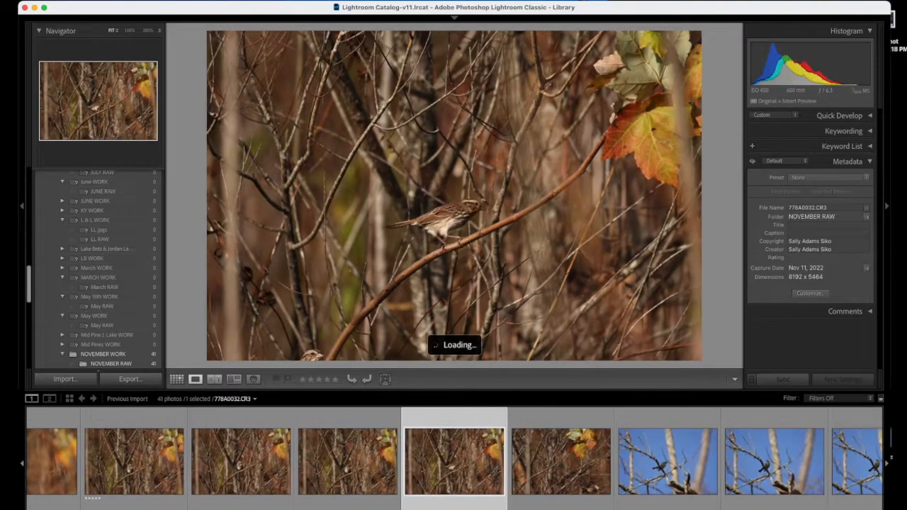
pyautogui.press('Right')
pyautogui.press('Right')
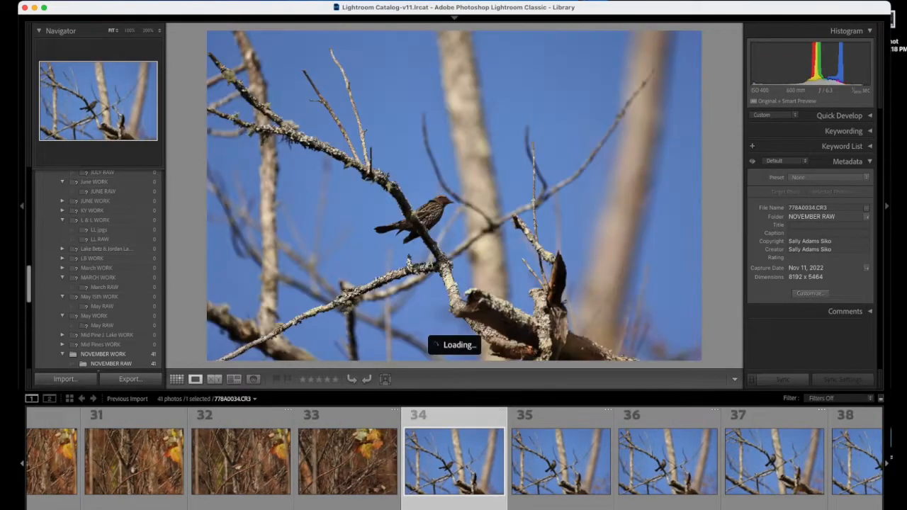
pyautogui.press('Right')
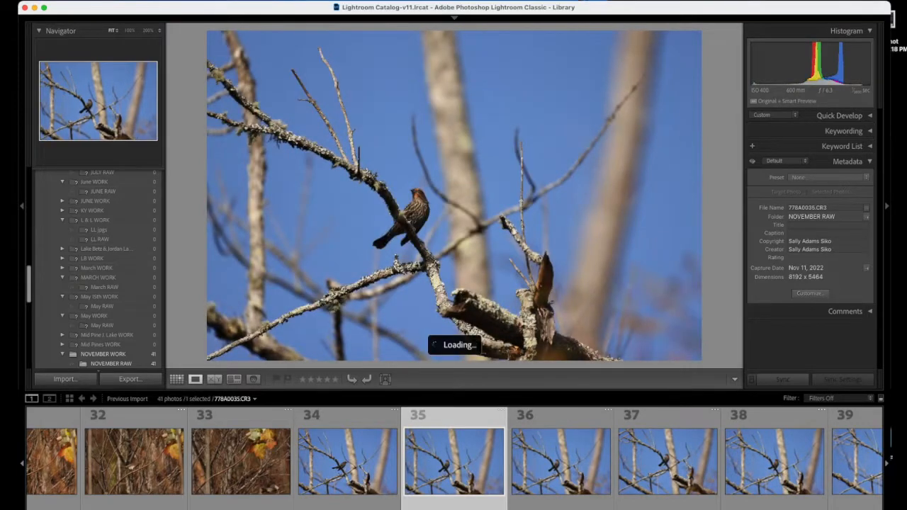
pyautogui.press('Right')
pyautogui.press('Right')
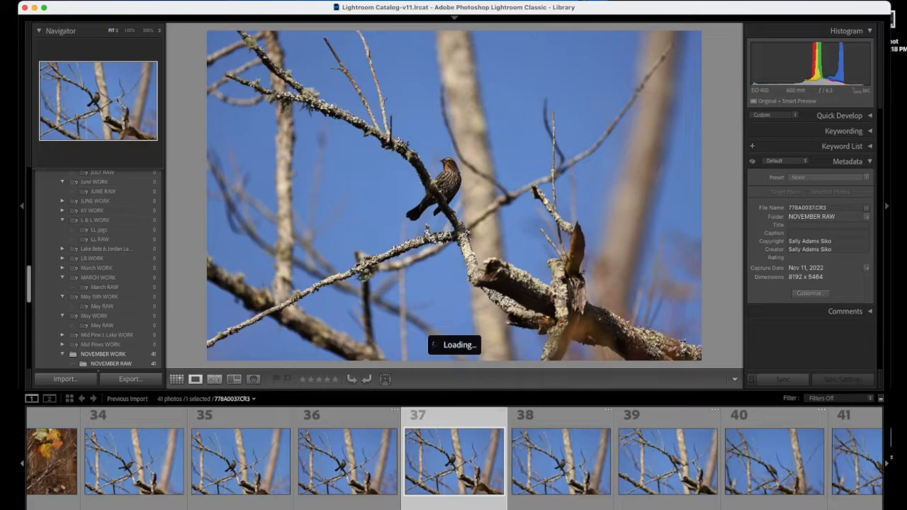
pyautogui.press('3')
pyautogui.press('Right')
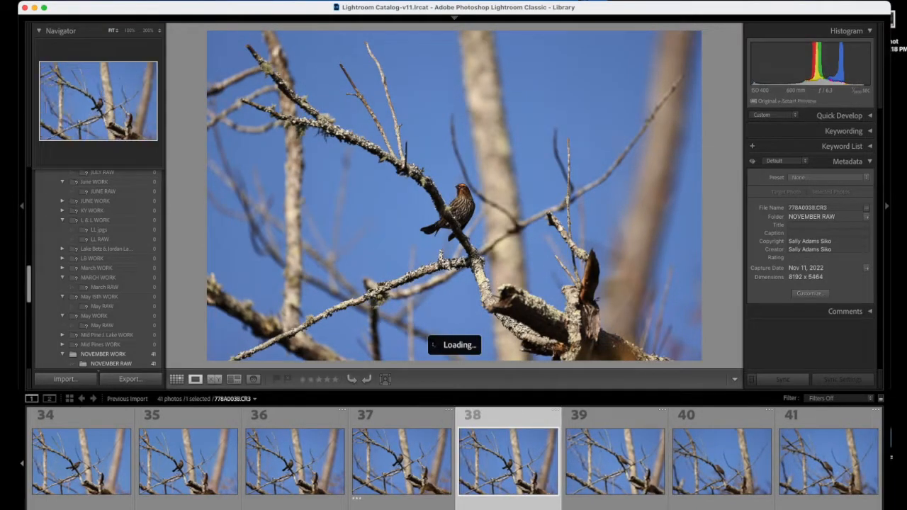
pyautogui.press('Right')
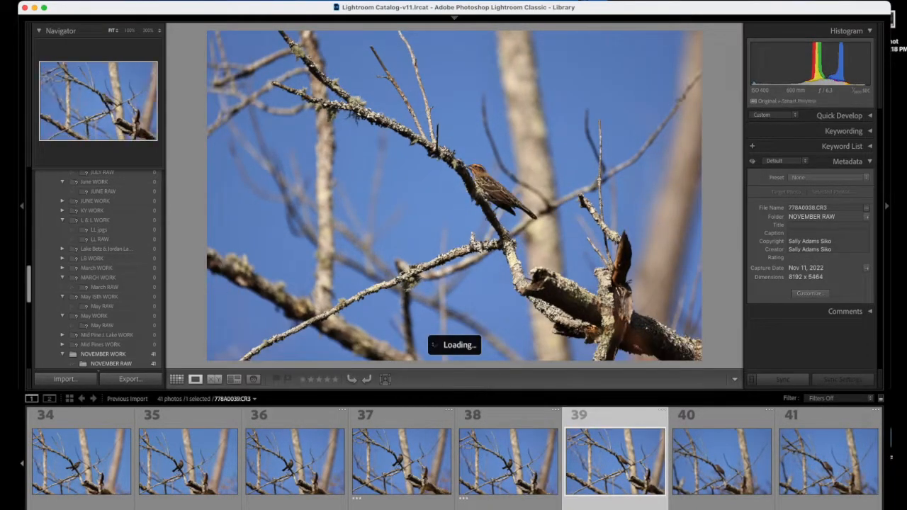
# Step: Leave photo 39 unrated and rate photo 40 of the bird against the blue sky four stars
pyautogui.press('Right')
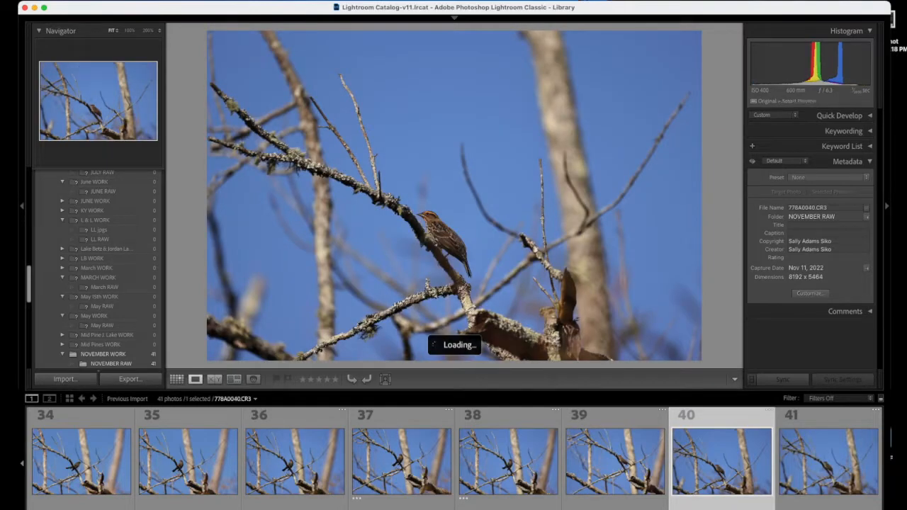
pyautogui.press('3')
pyautogui.press('Right')
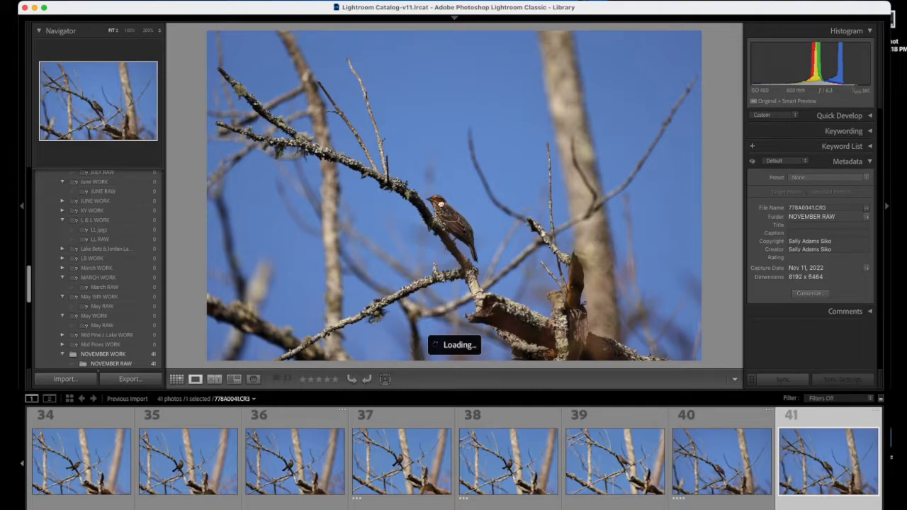
# Step: Inspect the bird in photo 41 up close and return to Grid view
pyautogui.click(439, 204)
pyautogui.click(435, 202)
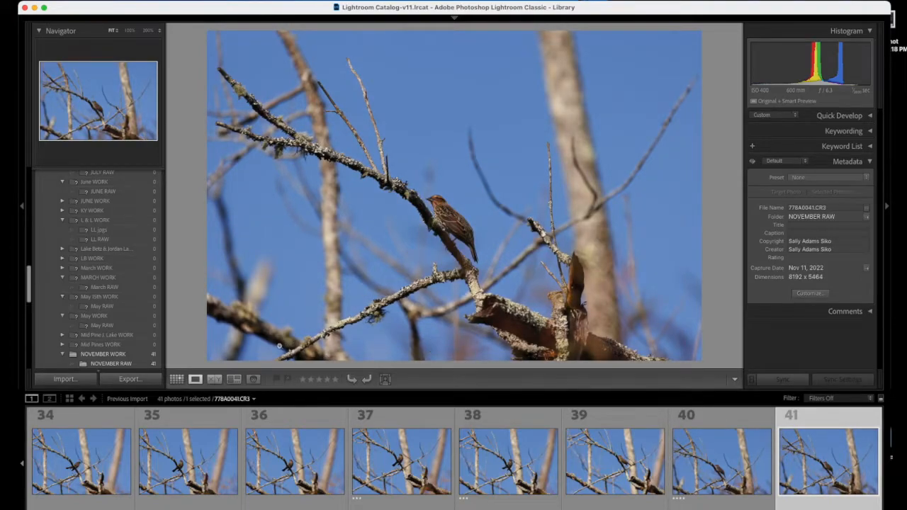
pyautogui.click(176, 379)
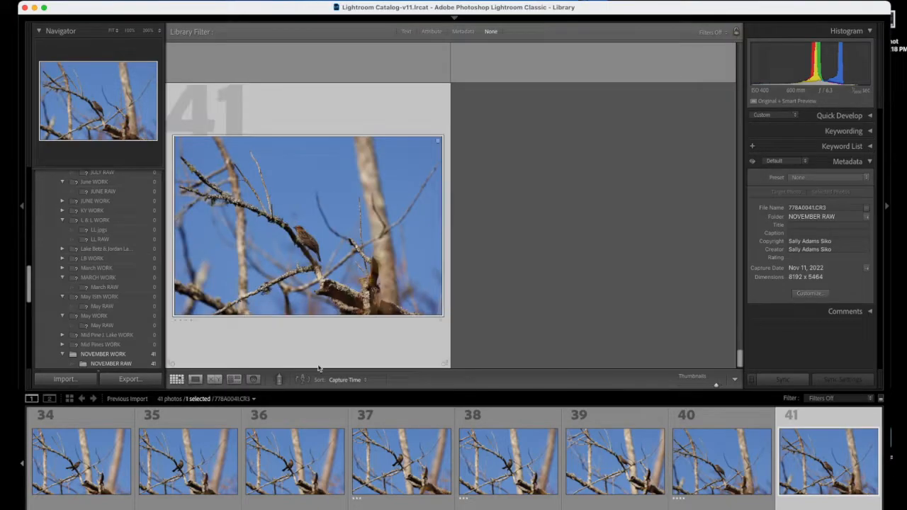
# Step: Sort the photos by rating and delete the unrated photos 12 to 41 from disk
pyautogui.click(352, 380)
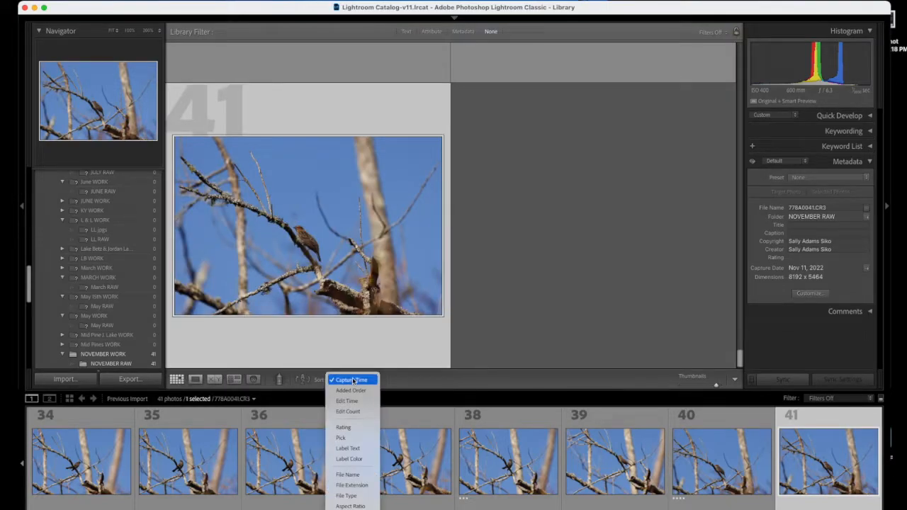
pyautogui.click(342, 427)
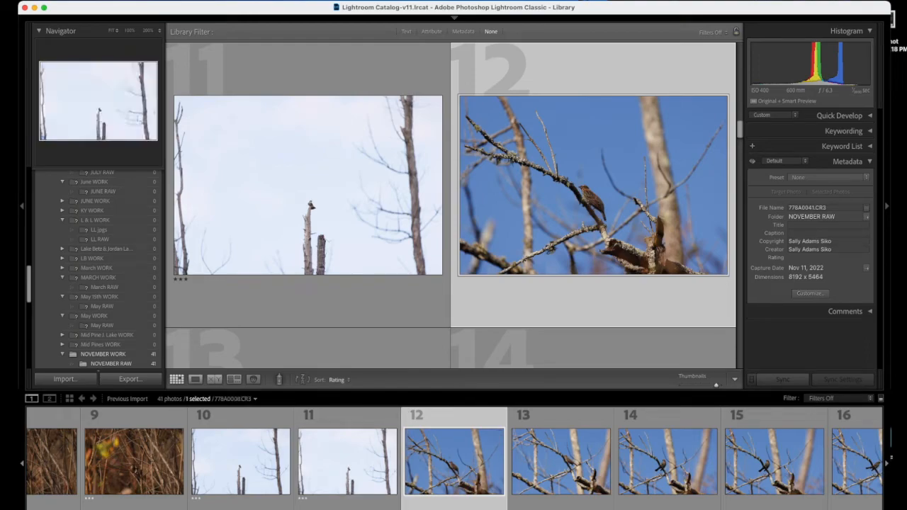
pyautogui.scroll(-5, 402, 496)
pyautogui.keyDown('shift'); pyautogui.click(840, 481); pyautogui.keyUp('shift')
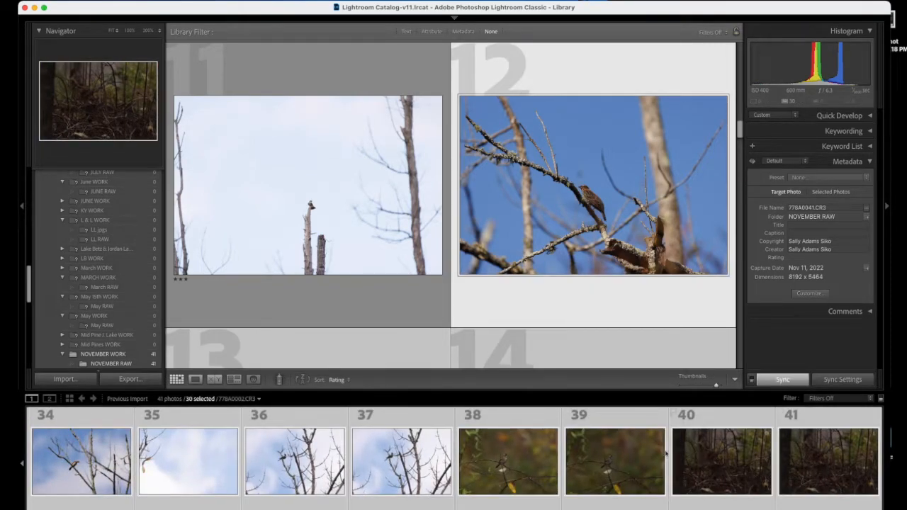
pyautogui.rightClick(605, 453)
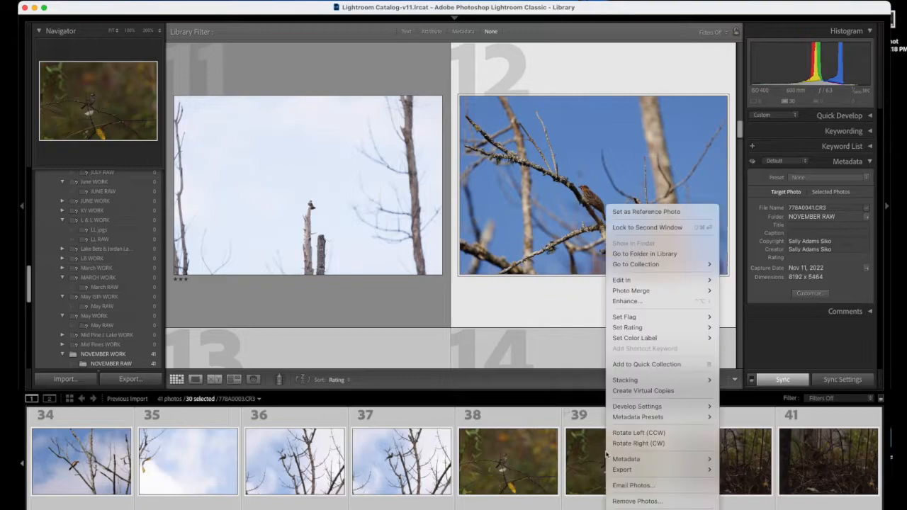
pyautogui.click(635, 501)
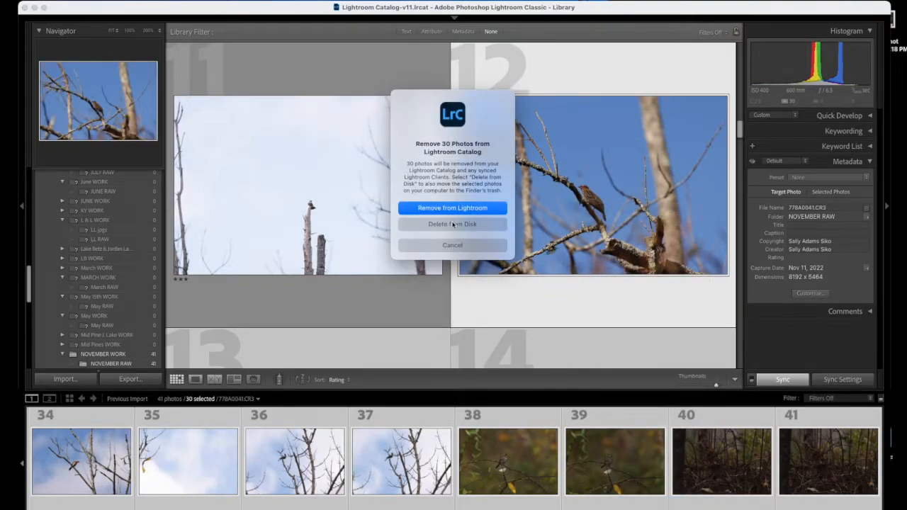
pyautogui.click(453, 224)
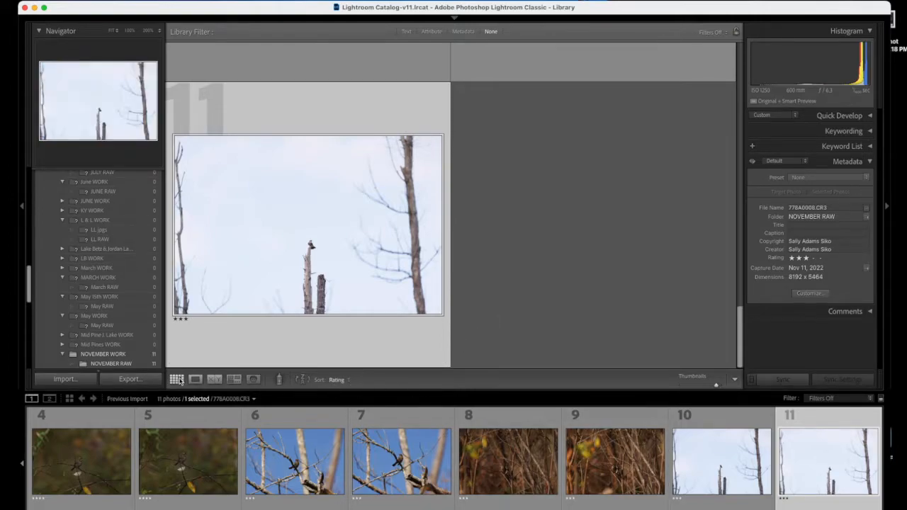
pyautogui.moveTo(456, 19)
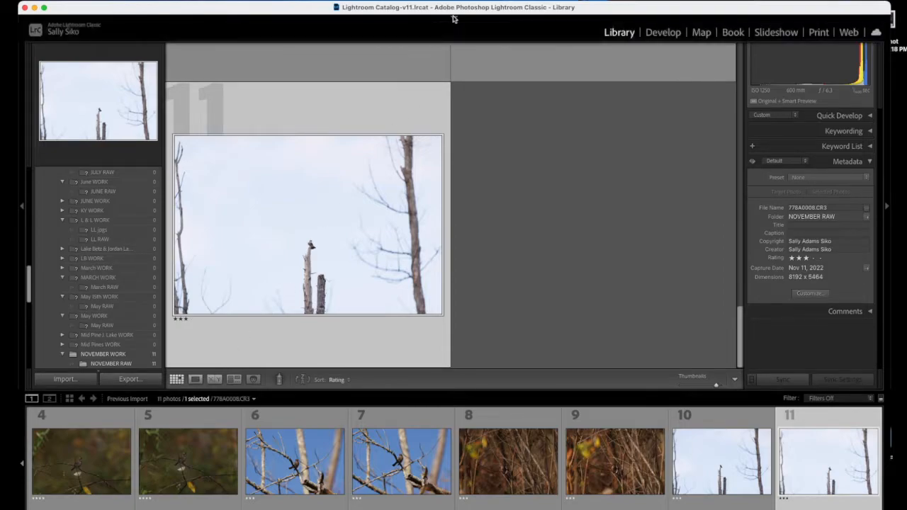
pyautogui.click(658, 33)
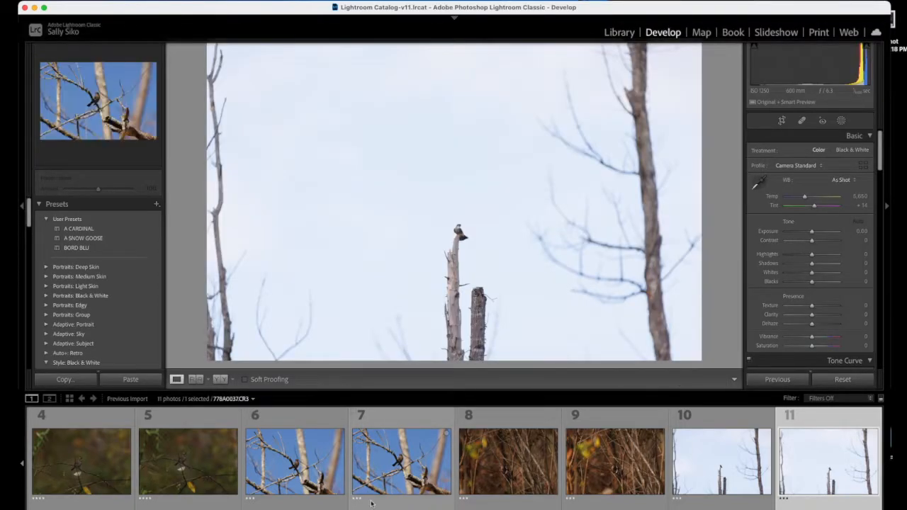
pyautogui.moveTo(371, 508); pyautogui.dragTo(262, 509)
pyautogui.moveTo(622, 16)
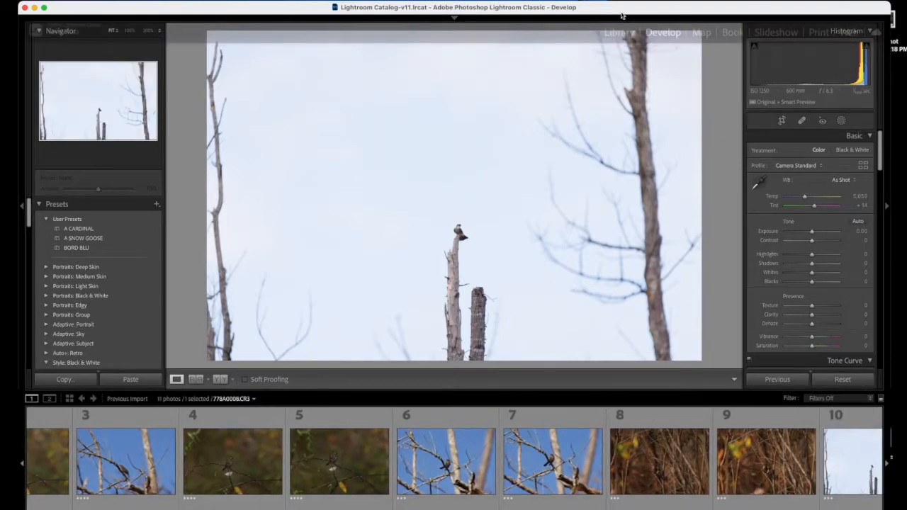
pyautogui.click(616, 33)
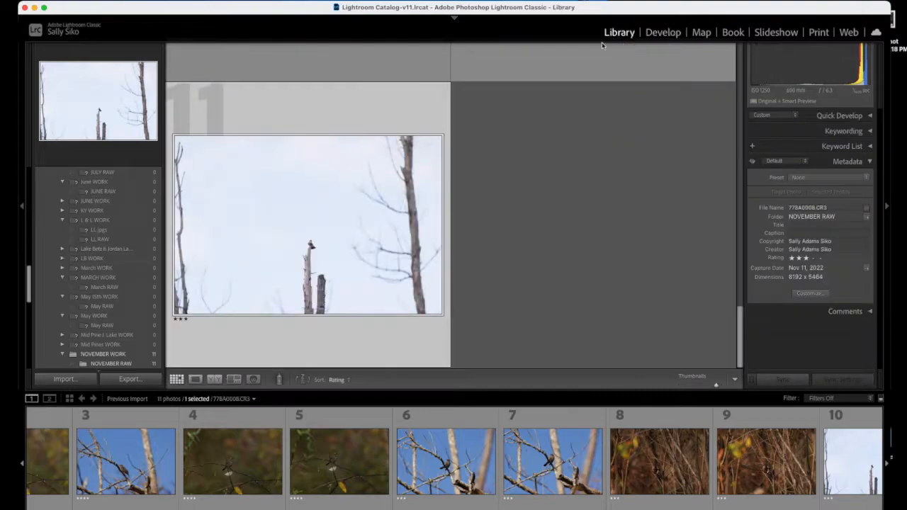
# Step: Sort the remaining photos by capture time and open the Develop module
pyautogui.click(337, 381)
pyautogui.click(354, 331)
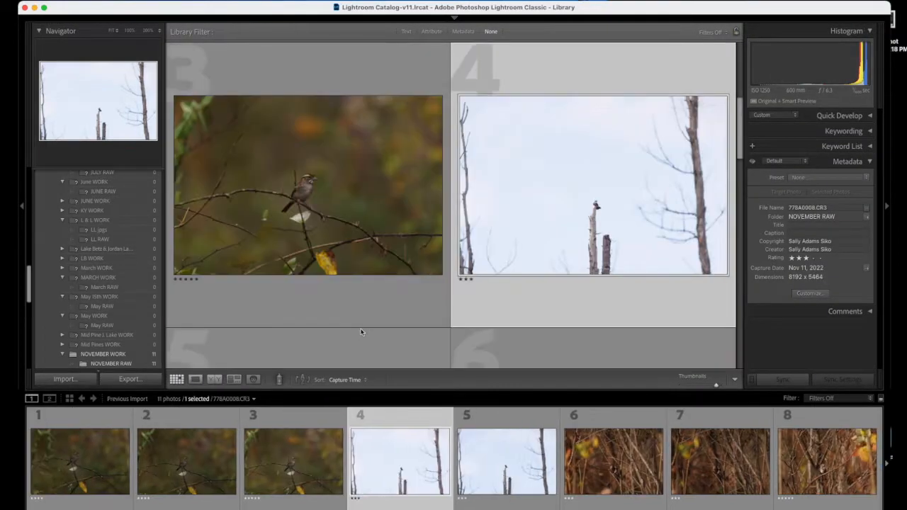
pyautogui.moveTo(451, 20)
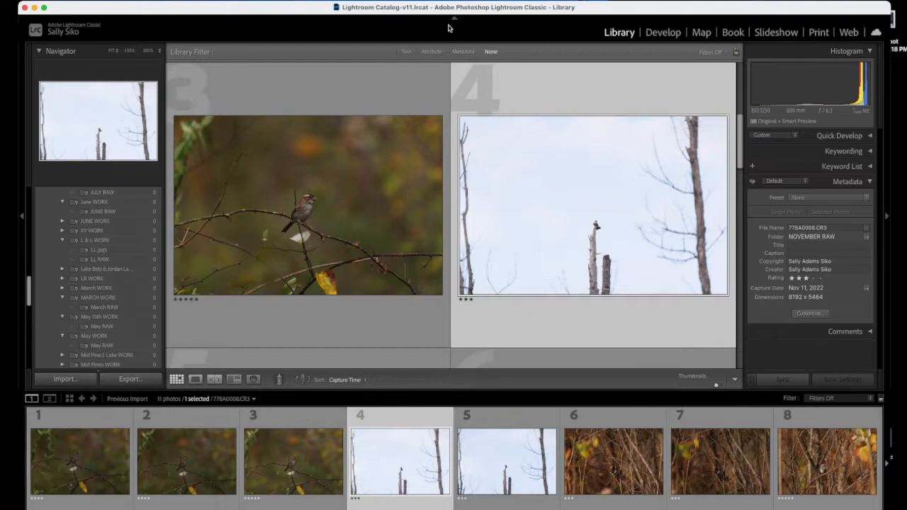
pyautogui.click(661, 34)
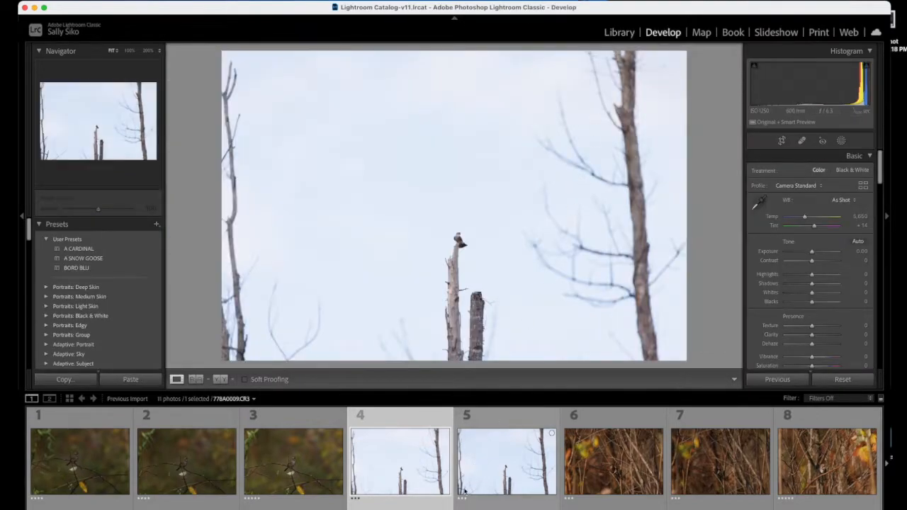
# Step: Select sparrow photos 1 and 2 with photo 2 active, and set its exposure to +0.65, highlights to +13 and texture to +12
pyautogui.click(104, 468)
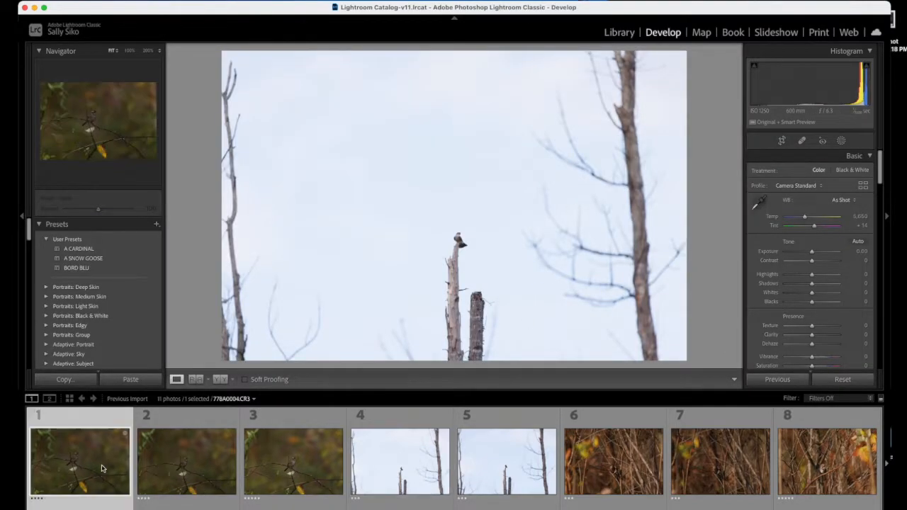
pyautogui.keyDown('shift'); pyautogui.click(291, 466); pyautogui.keyUp('shift')
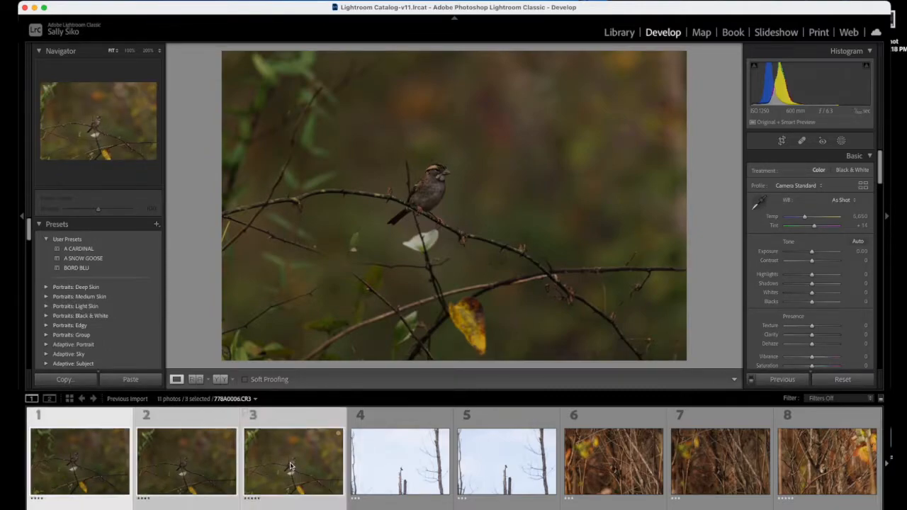
pyautogui.click(205, 465)
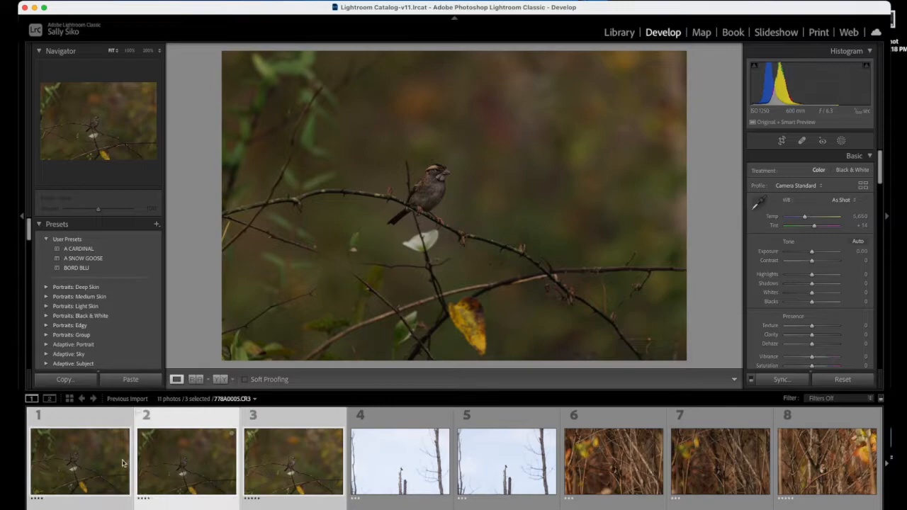
pyautogui.keyDown('shift'); pyautogui.click(95, 462); pyautogui.keyUp('shift')
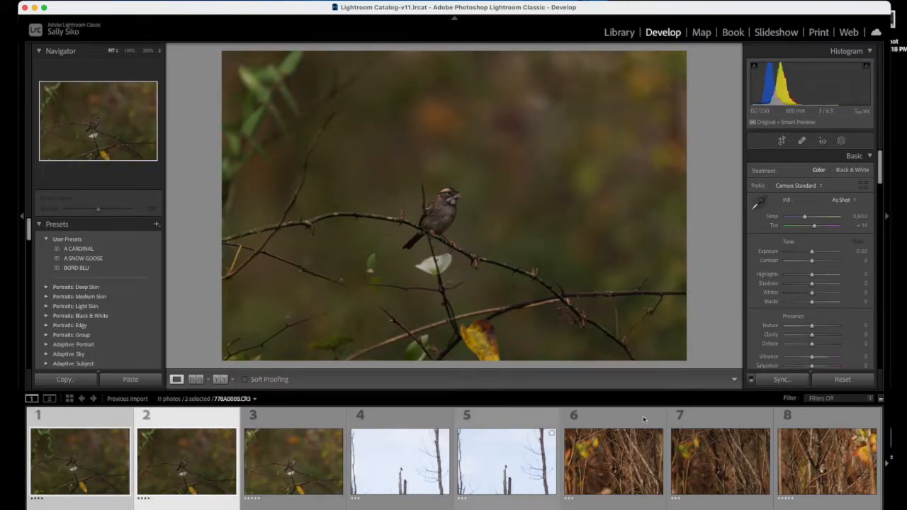
pyautogui.moveTo(812, 252); pyautogui.dragTo(815, 256)
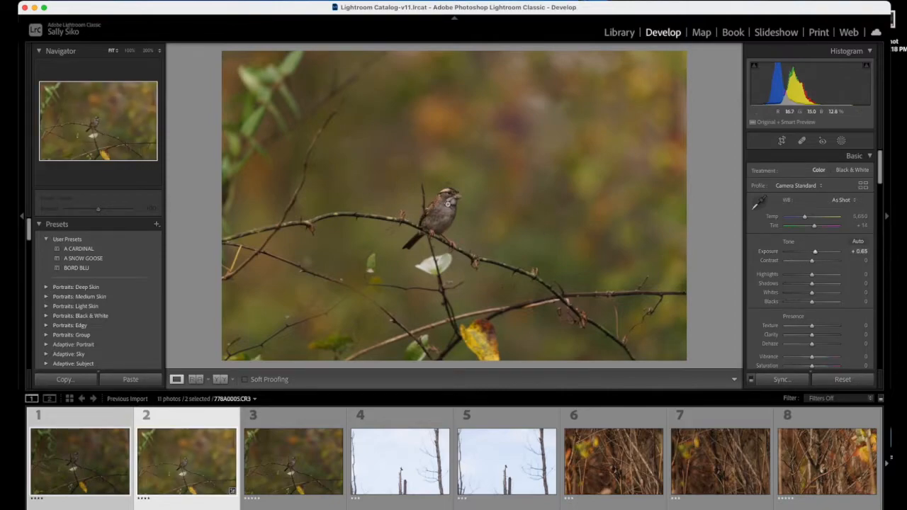
pyautogui.click(446, 201)
pyautogui.click(447, 199)
pyautogui.moveTo(816, 276); pyautogui.dragTo(816, 276)
pyautogui.moveTo(811, 326); pyautogui.dragTo(816, 326)
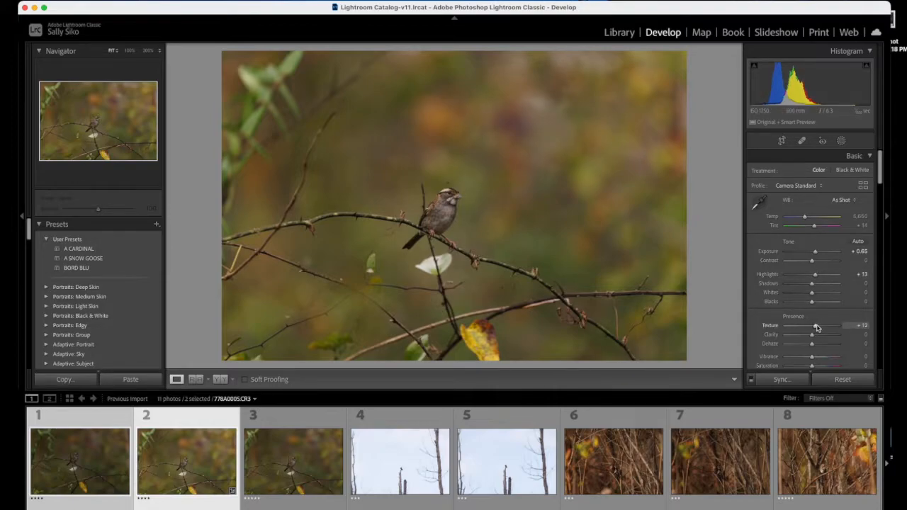
# Step: Crop photo 2 to a 1 x 1 square placed tightly around the sparrow
pyautogui.click(782, 141)
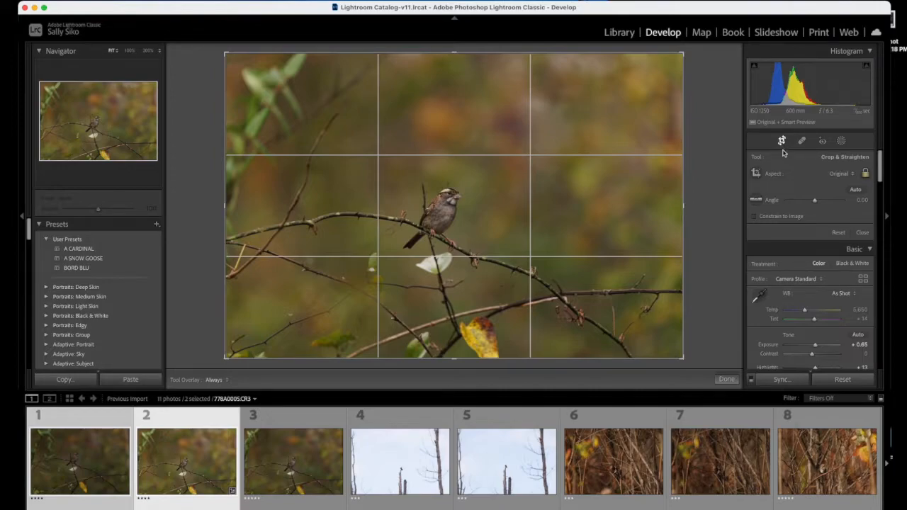
pyautogui.click(843, 177)
pyautogui.click(833, 201)
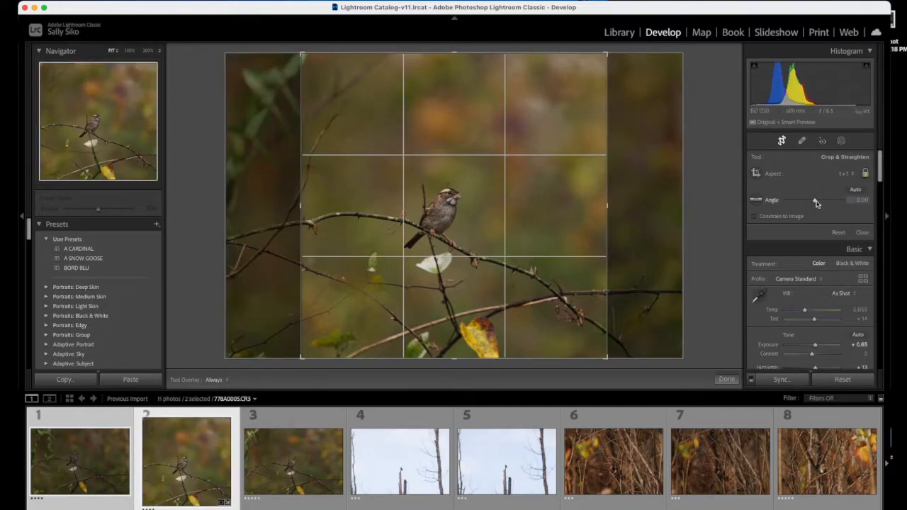
pyautogui.moveTo(457, 54); pyautogui.dragTo(459, 102)
pyautogui.moveTo(462, 148); pyautogui.dragTo(469, 176)
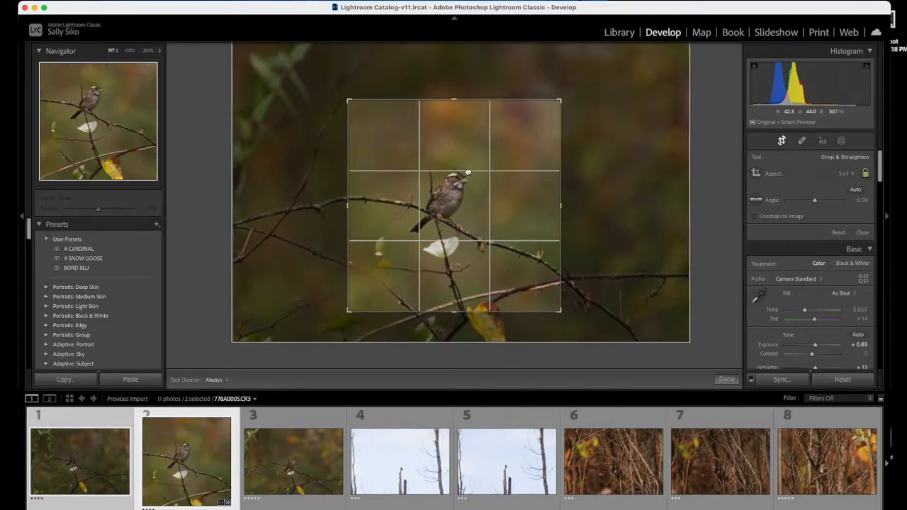
pyautogui.click(783, 141)
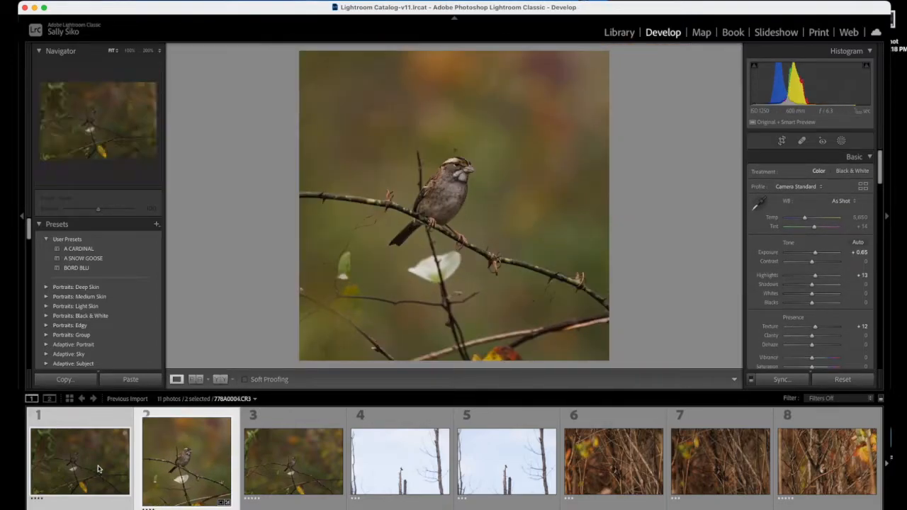
# Step: Synchronize photo 2's develop settings and crop to photo 1, and shift photo 1's crop so the sparrow sits slightly lower in the frame
pyautogui.click(782, 379)
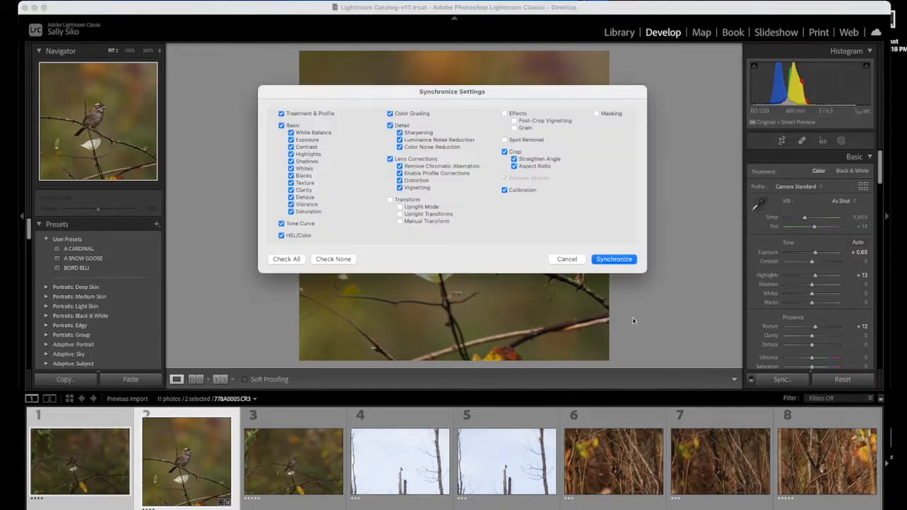
pyautogui.click(619, 263)
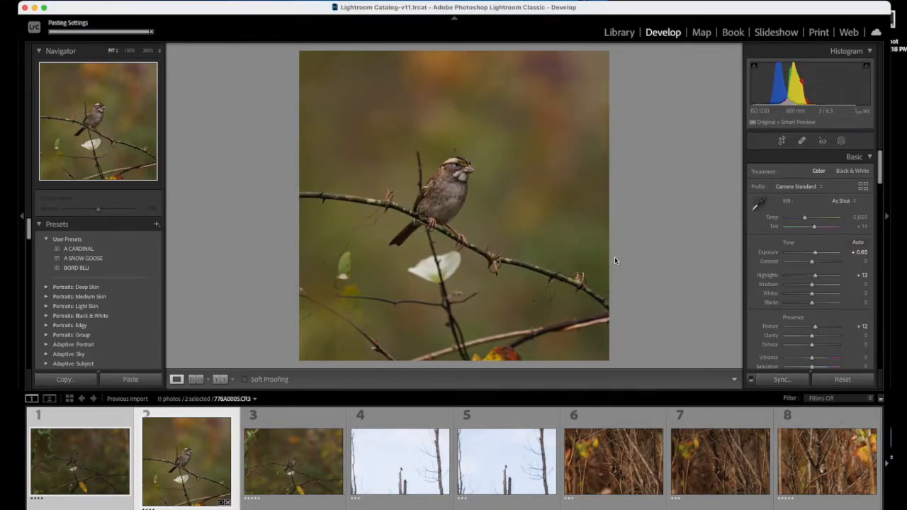
pyautogui.click(89, 444)
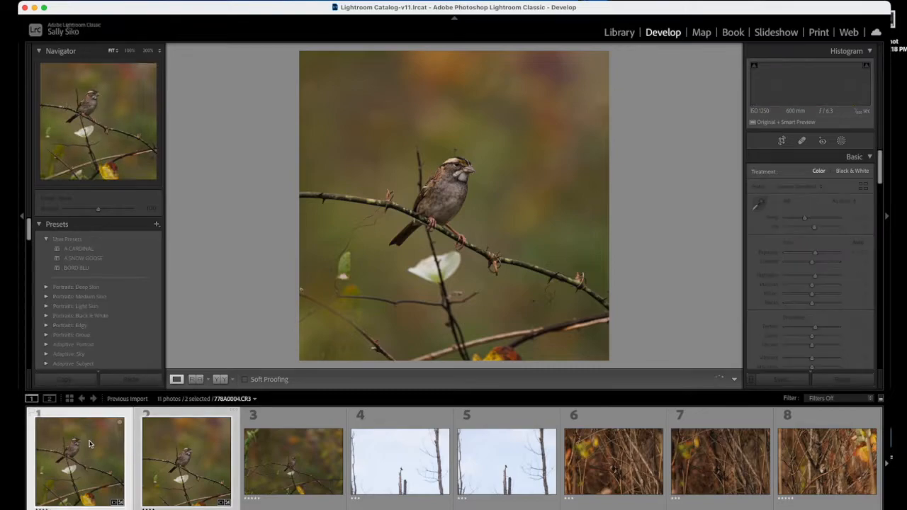
pyautogui.click(781, 140)
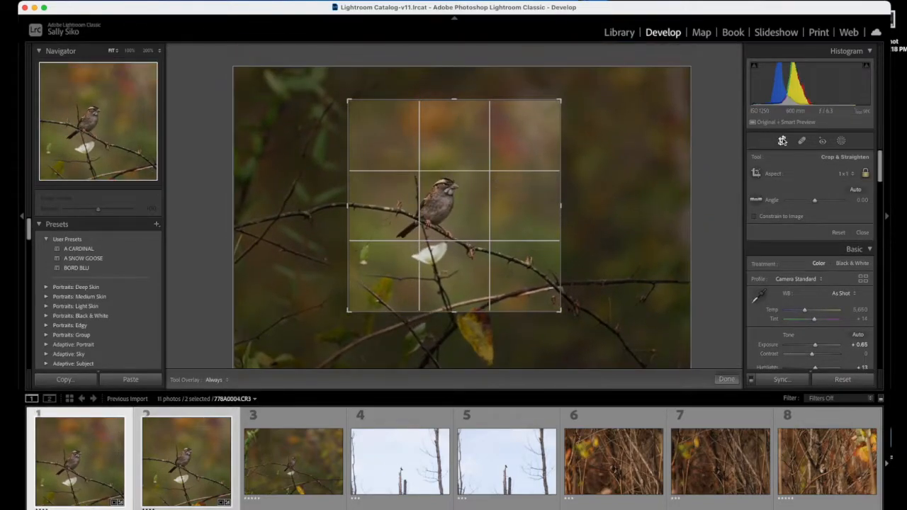
pyautogui.click(782, 141)
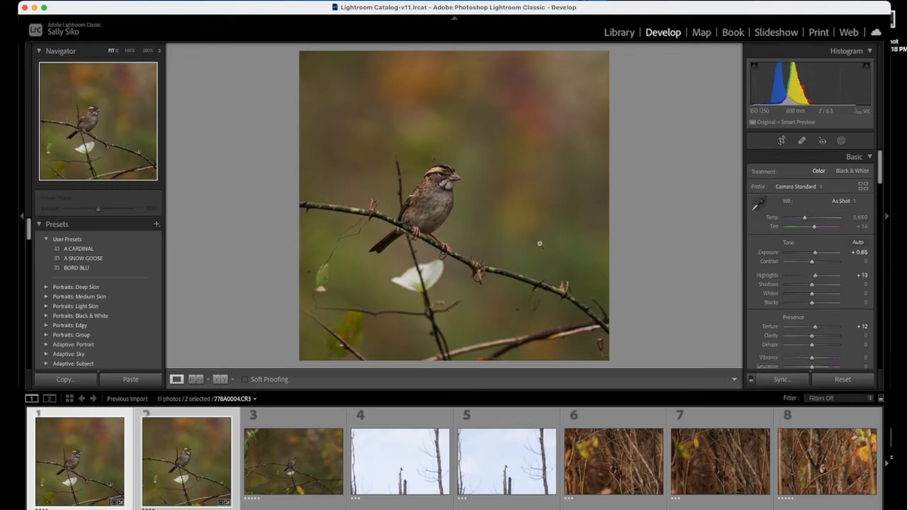
# Step: Select photo 3 together with photo 2 and synchronize photo 2's develop settings and crop to it
pyautogui.keyDown('super'); pyautogui.click(292, 463); pyautogui.keyUp('super')
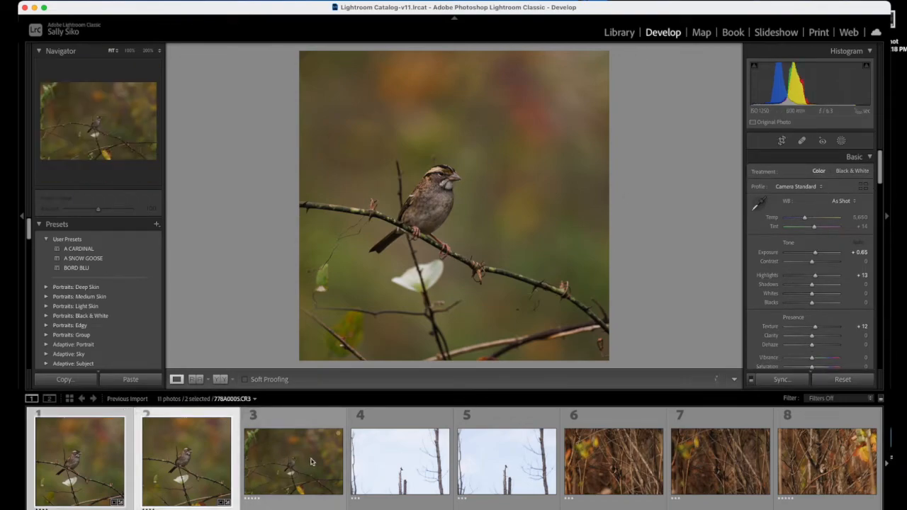
pyautogui.click(782, 380)
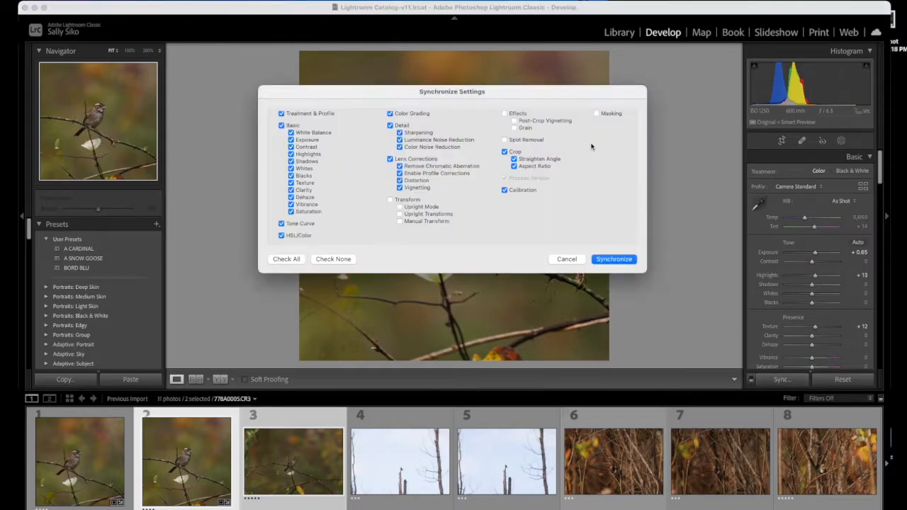
pyautogui.click(613, 260)
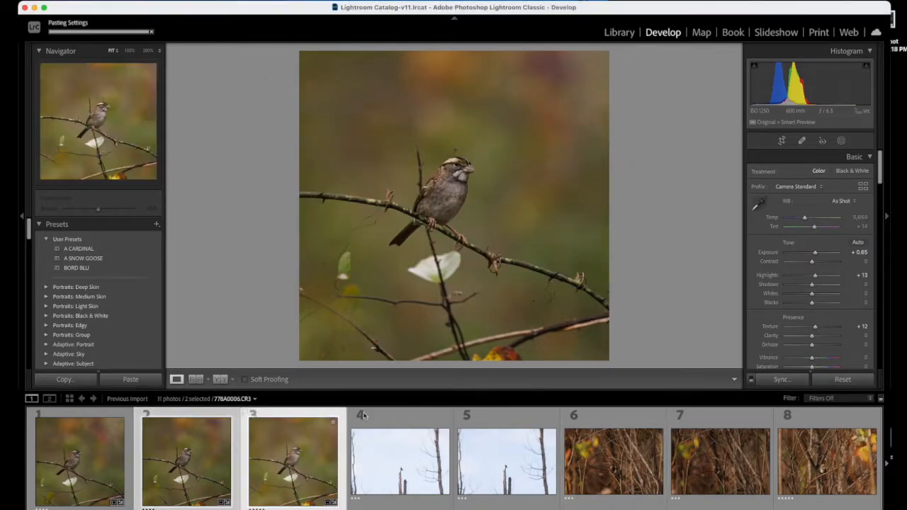
# Step: Tighten photo 3's 1 x 1 crop around the sparrow and reposition the bird within the frame
pyautogui.click(782, 140)
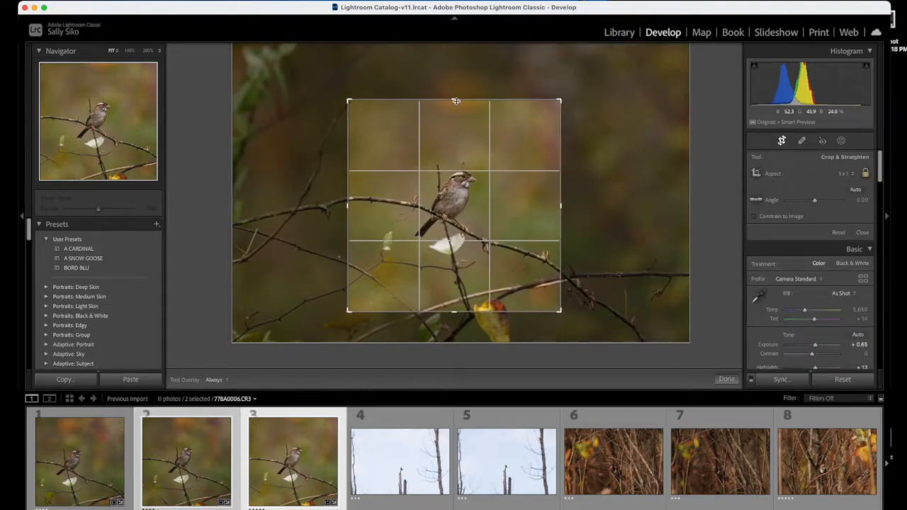
pyautogui.moveTo(452, 100); pyautogui.dragTo(452, 120)
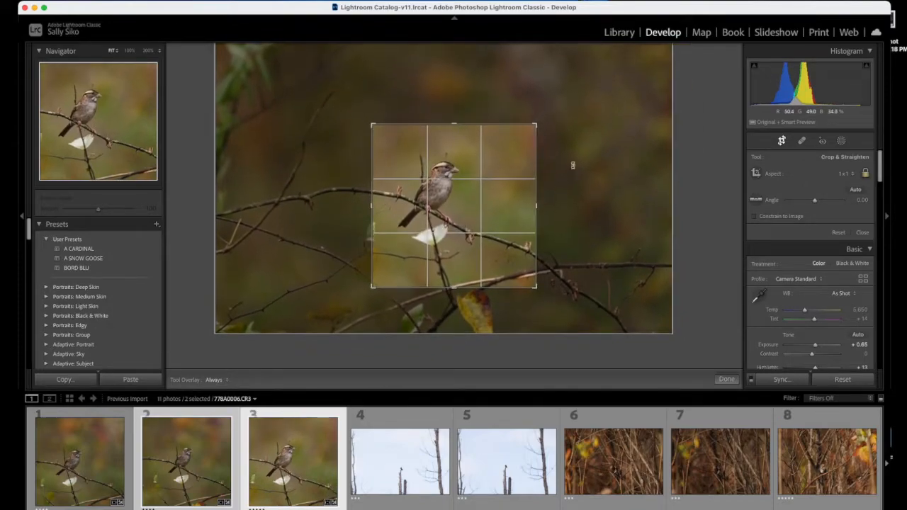
pyautogui.click(781, 140)
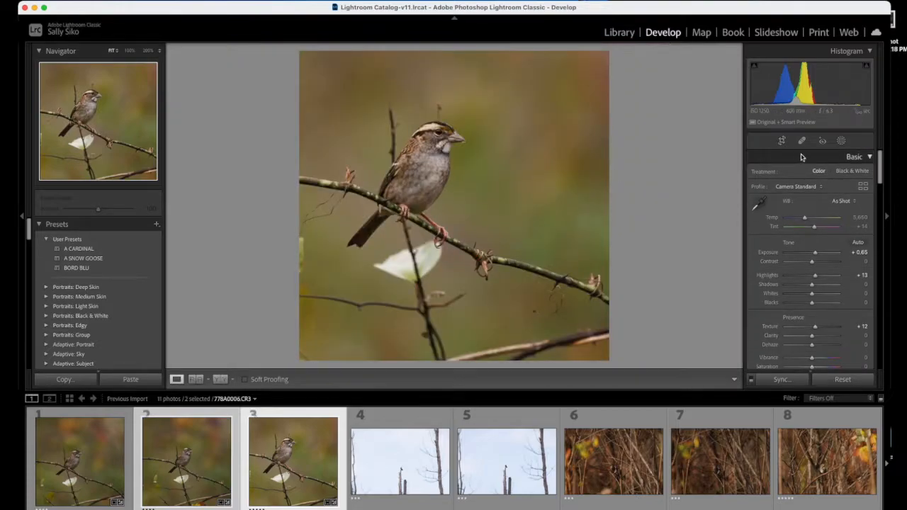
pyautogui.click(781, 140)
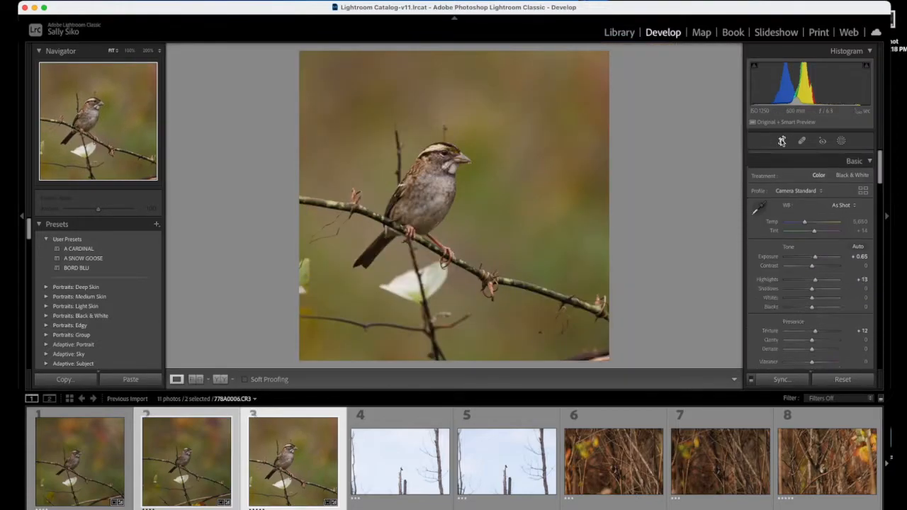
# Step: Select photos 4 and 5 and crop photo 4 to a 1 x 1 square around the falcon perched on the dead trunk
pyautogui.click(779, 141)
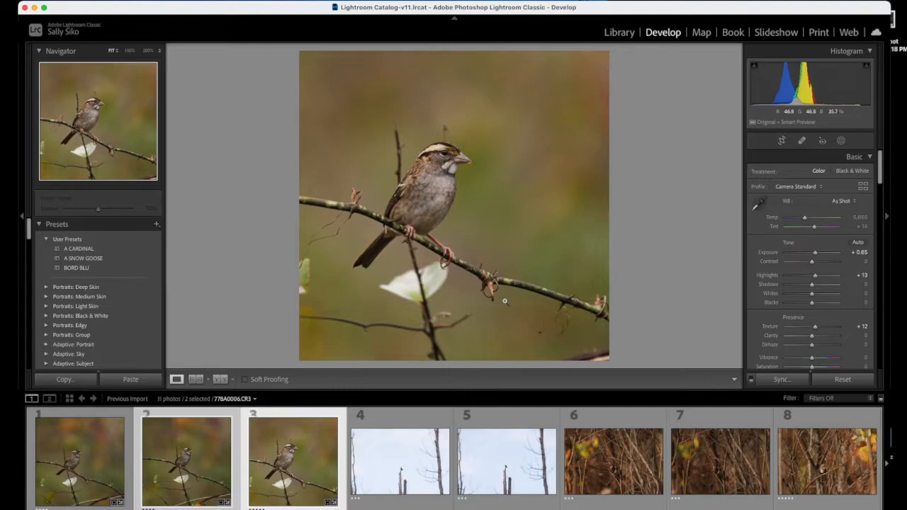
pyautogui.click(403, 461)
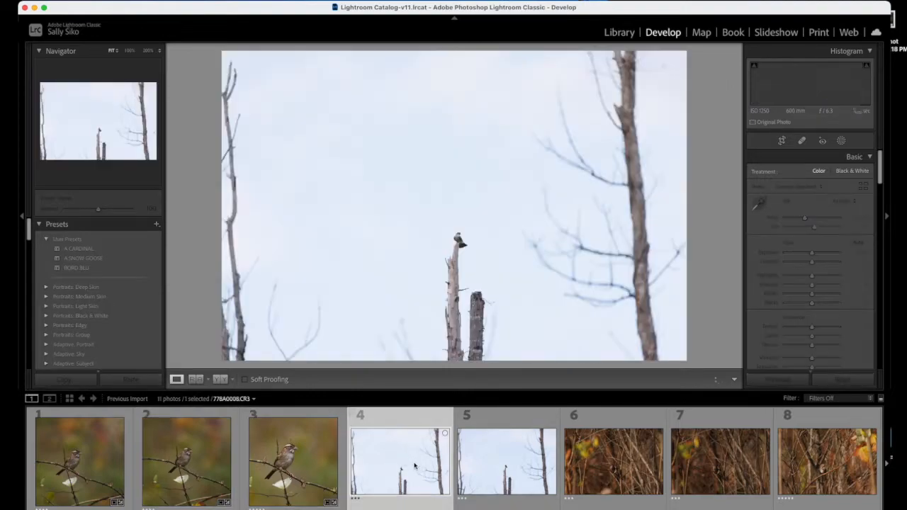
pyautogui.keyDown('shift'); pyautogui.click(500, 465); pyautogui.keyUp('shift')
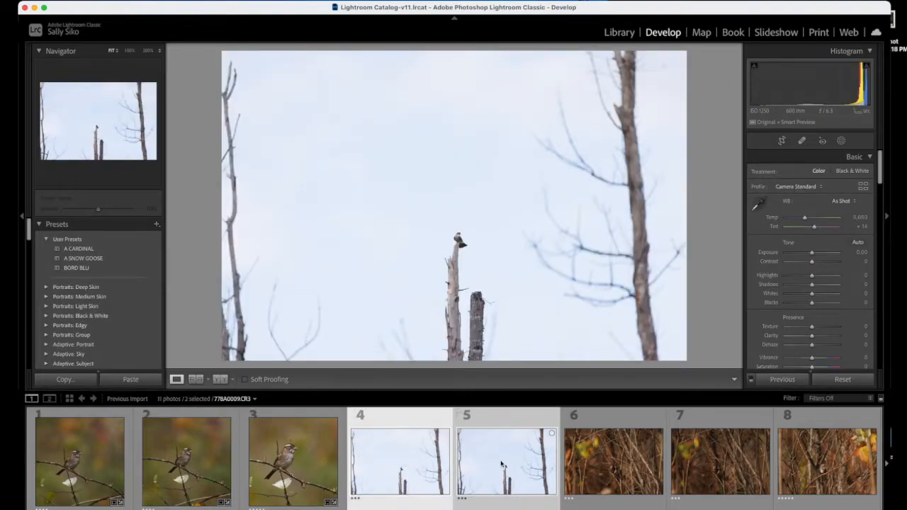
pyautogui.click(783, 140)
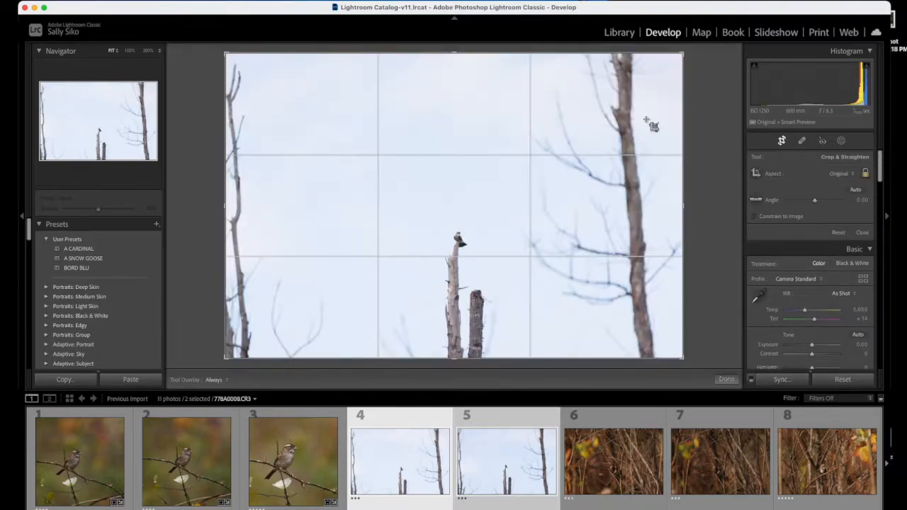
pyautogui.click(849, 179)
pyautogui.click(841, 199)
pyautogui.moveTo(455, 54); pyautogui.dragTo(463, 124)
pyautogui.moveTo(461, 207); pyautogui.dragTo(460, 241)
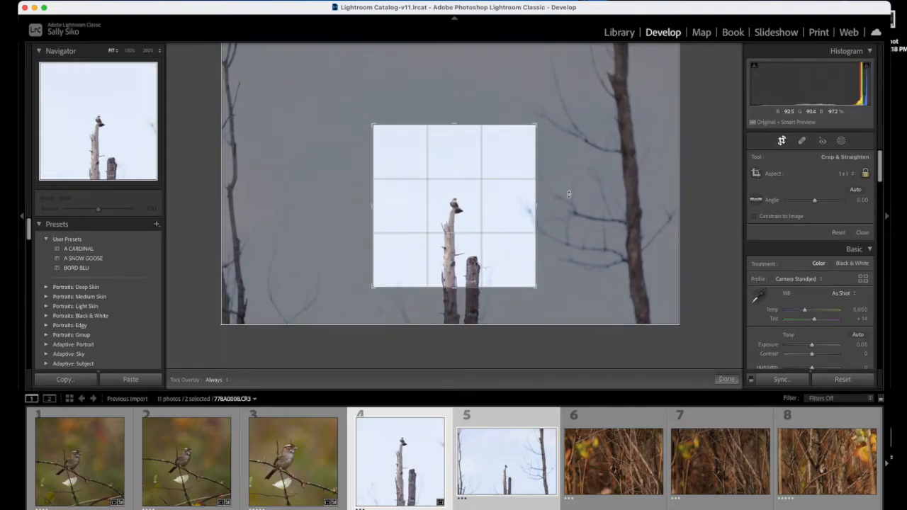
pyautogui.click(783, 140)
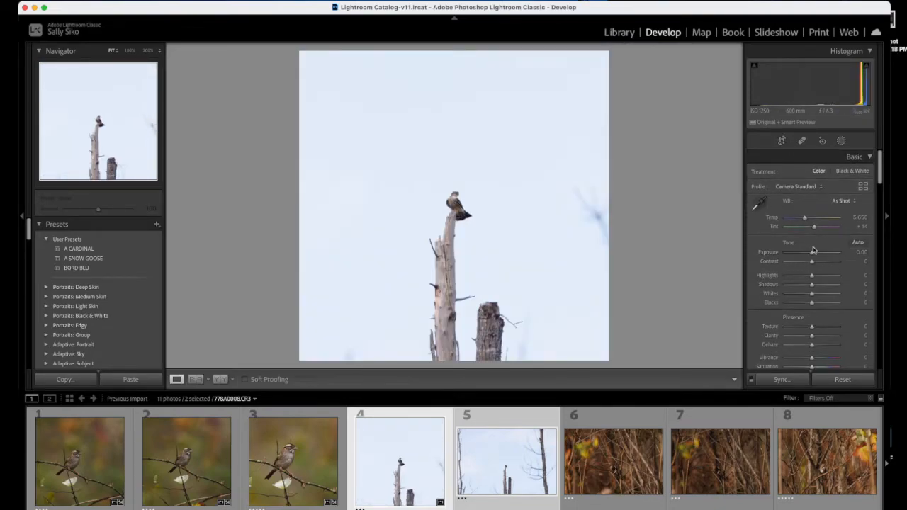
# Step: Warm photo 4's white balance to a Temp of 6,571, raise Texture to +18, and check the falcon's detail up close
pyautogui.moveTo(803, 220); pyautogui.dragTo(809, 220)
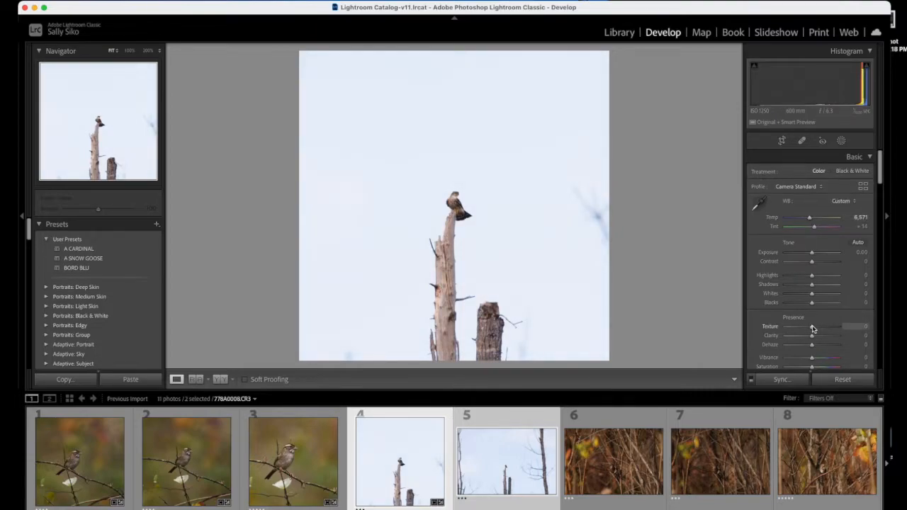
pyautogui.click(457, 202)
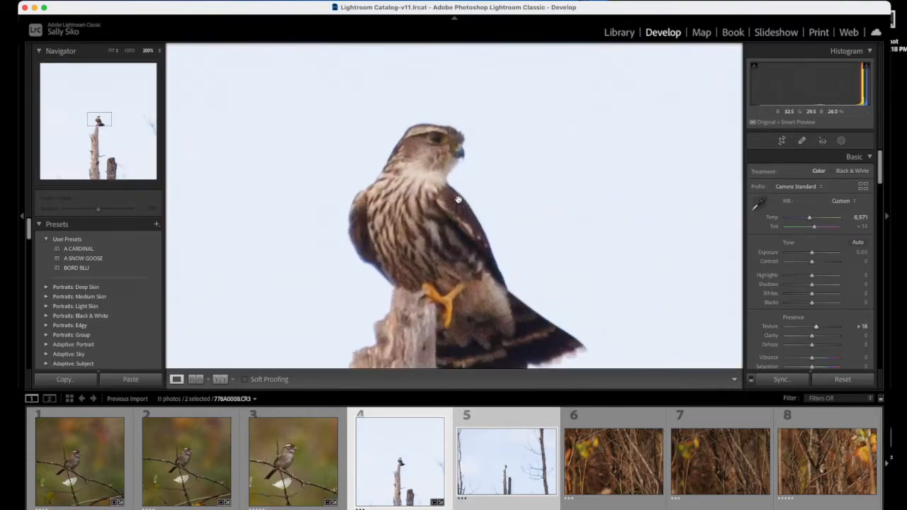
pyautogui.click(450, 193)
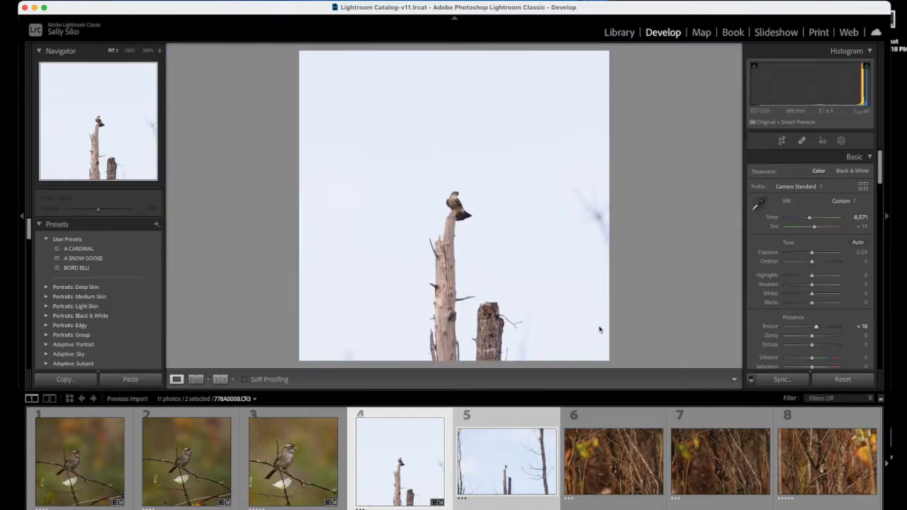
# Step: Compare photos 6, 7 and 8, and try to match the total exposures of photos 6 and 7 to photo 8
pyautogui.click(605, 457)
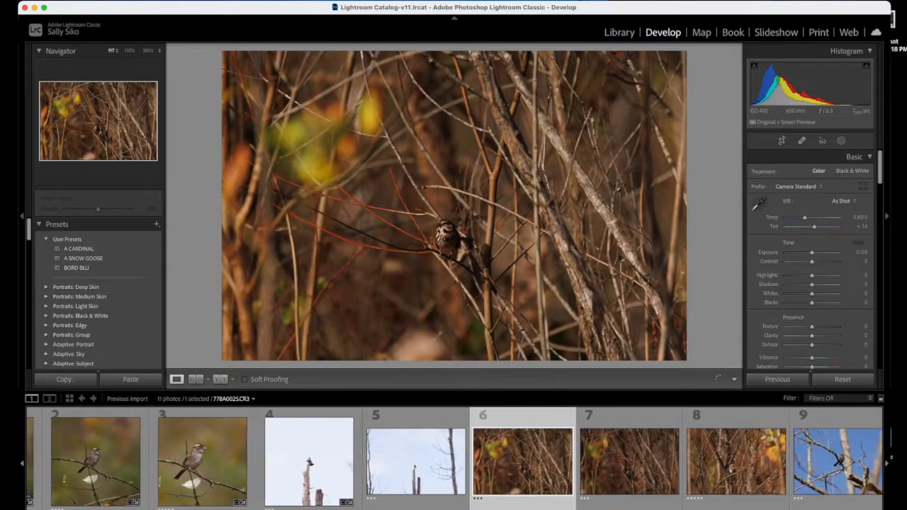
pyautogui.click(606, 464)
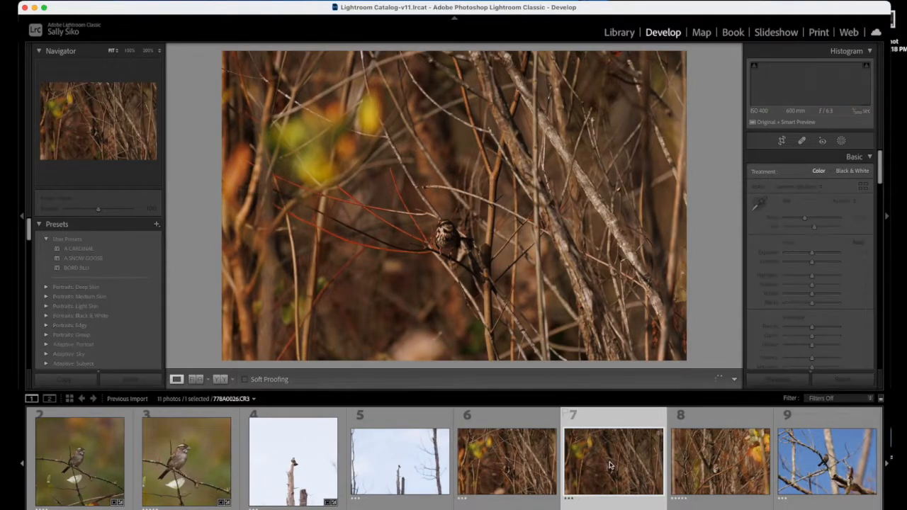
pyautogui.click(698, 461)
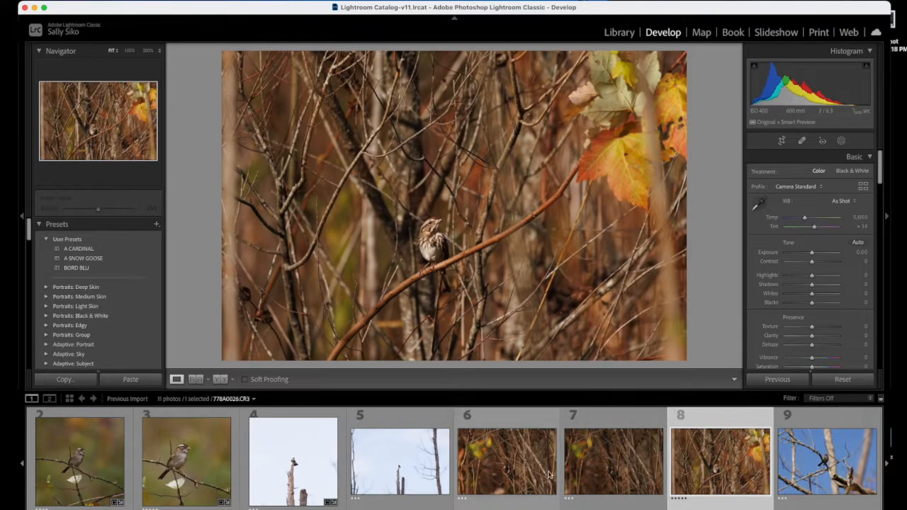
pyautogui.click(508, 474)
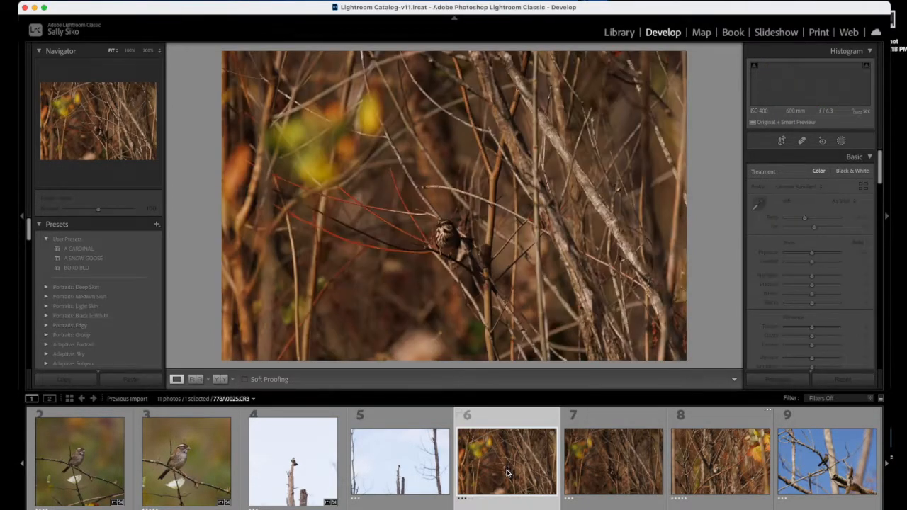
pyautogui.click(710, 460)
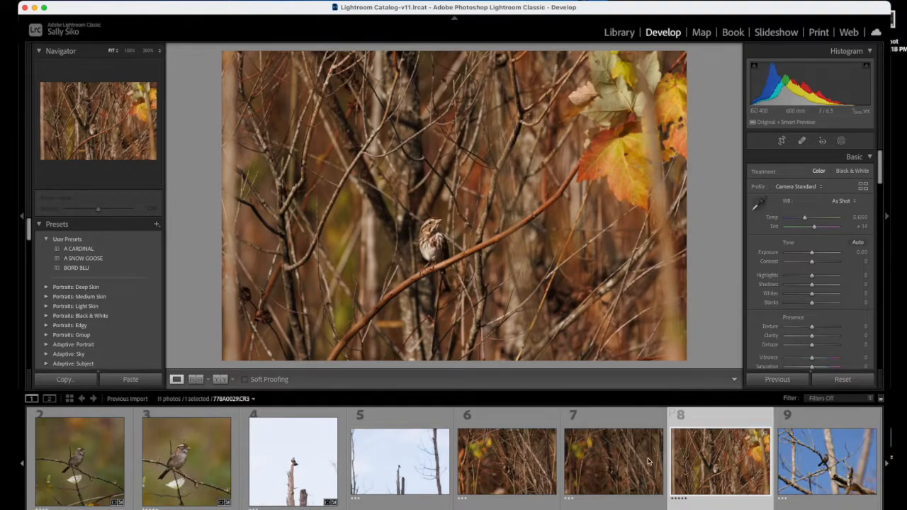
pyautogui.keyDown('shift'); pyautogui.click(510, 458); pyautogui.keyUp('shift')
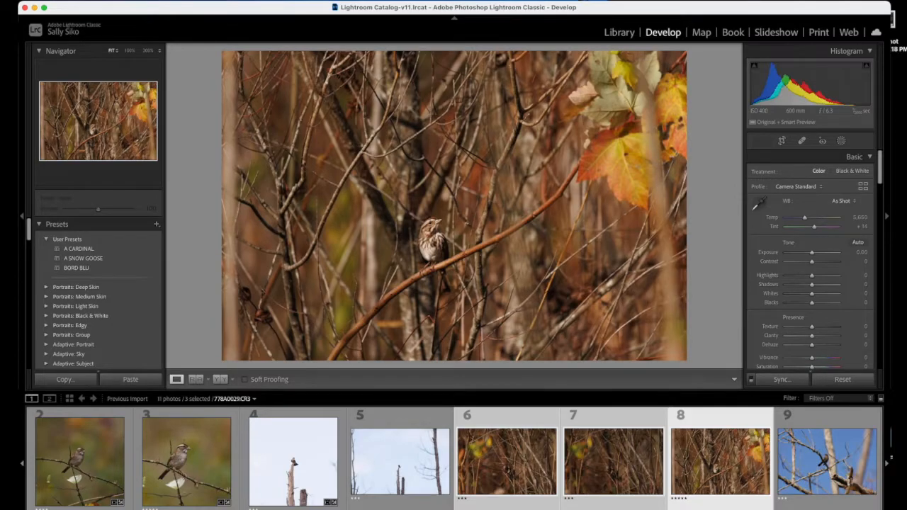
pyautogui.click(193, 0)
pyautogui.click(227, 129)
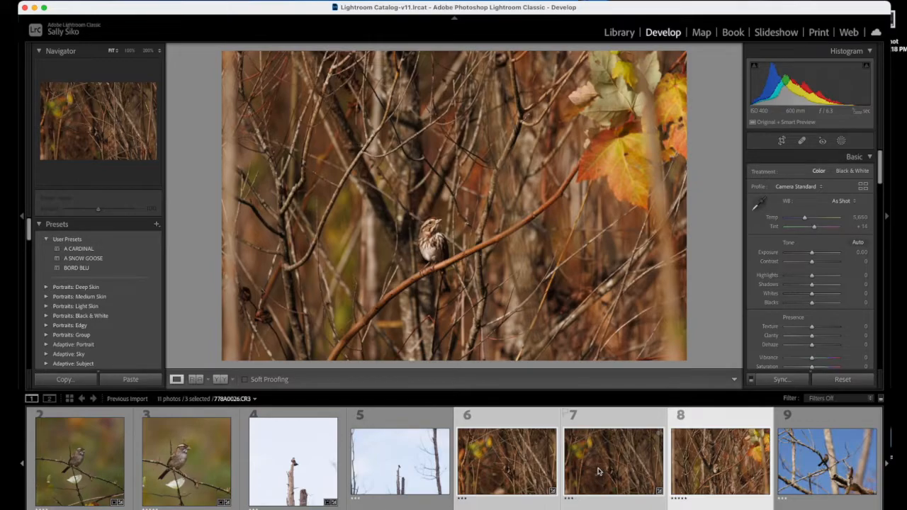
# Step: Check photo 7 and apply Match Total Exposures again to photos 6 to 8 with photo 8 as the reference
pyautogui.click(597, 472)
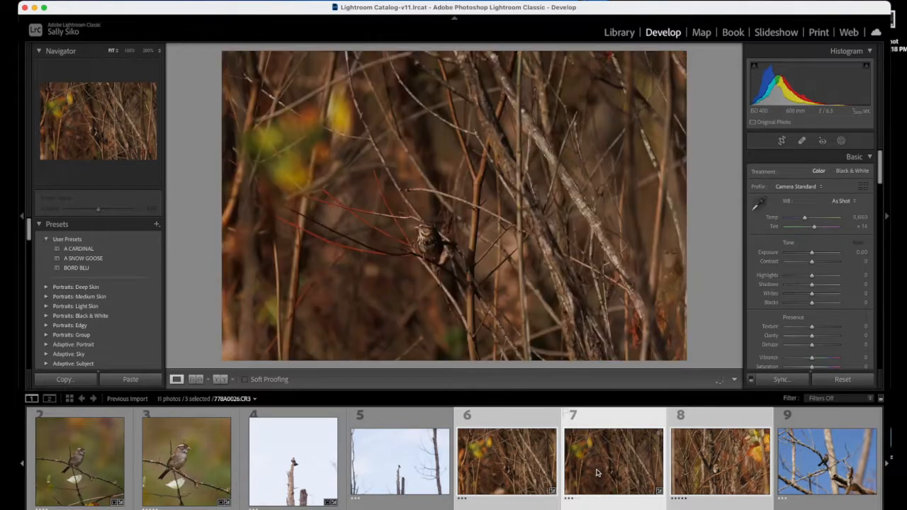
pyautogui.click(714, 462)
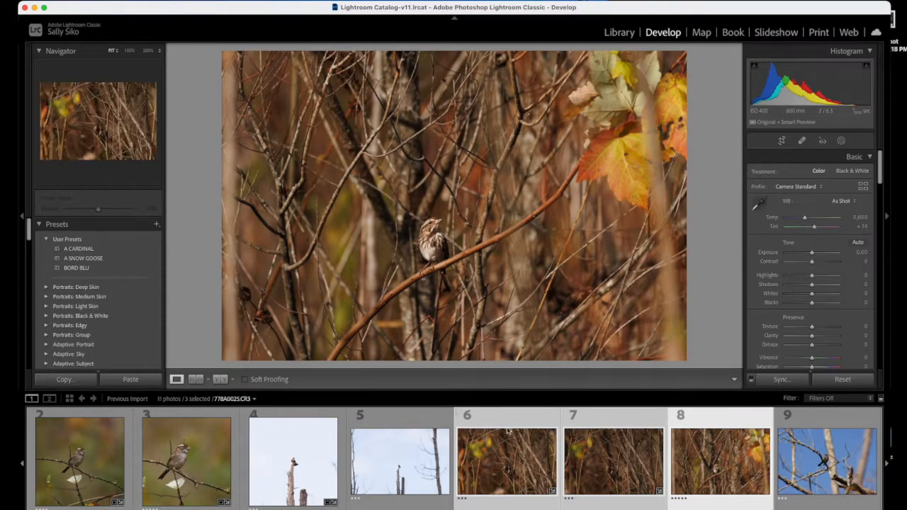
pyautogui.click(194, 0)
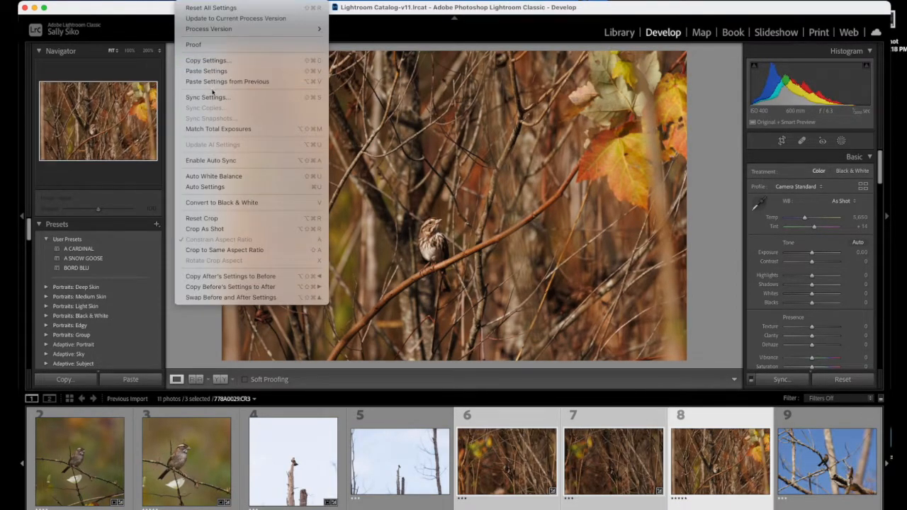
pyautogui.click(227, 130)
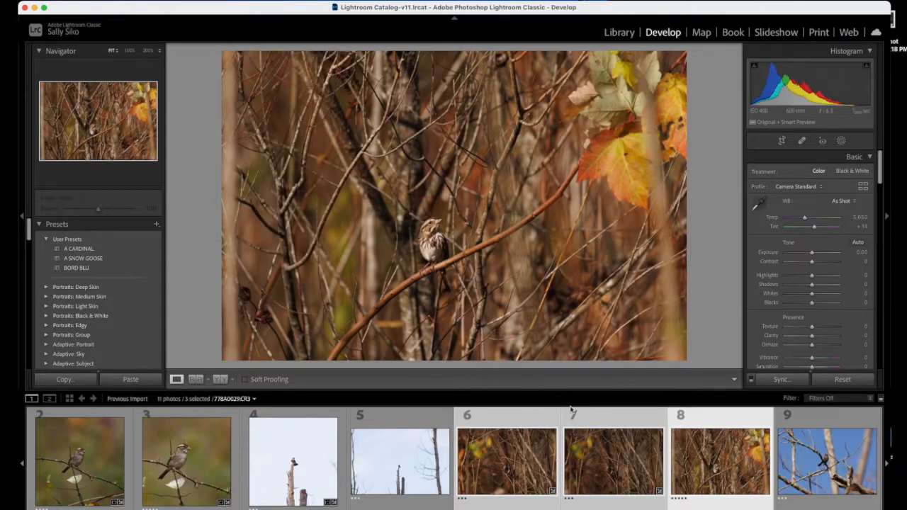
# Step: Set photo 7's exposure to +0.65 and synchronize its develop settings to photo 6 only
pyautogui.click(601, 461)
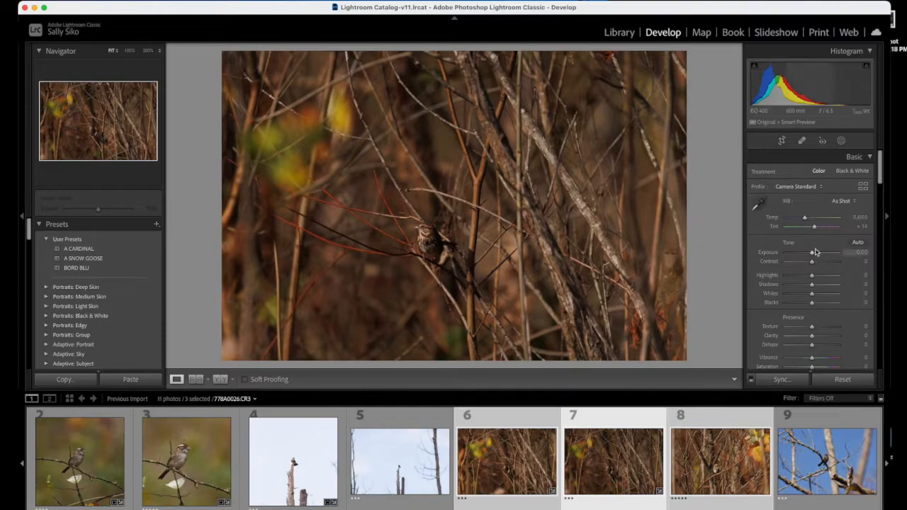
pyautogui.moveTo(812, 252); pyautogui.dragTo(816, 254)
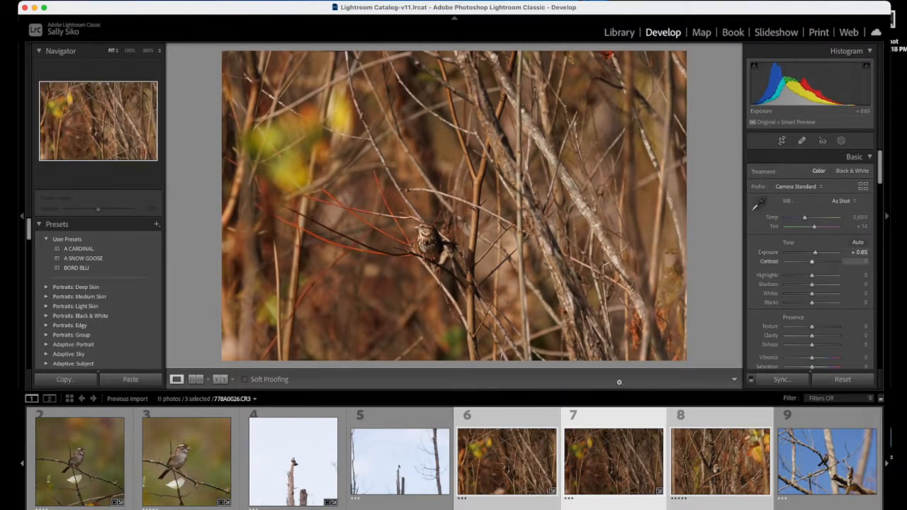
pyautogui.click(501, 470)
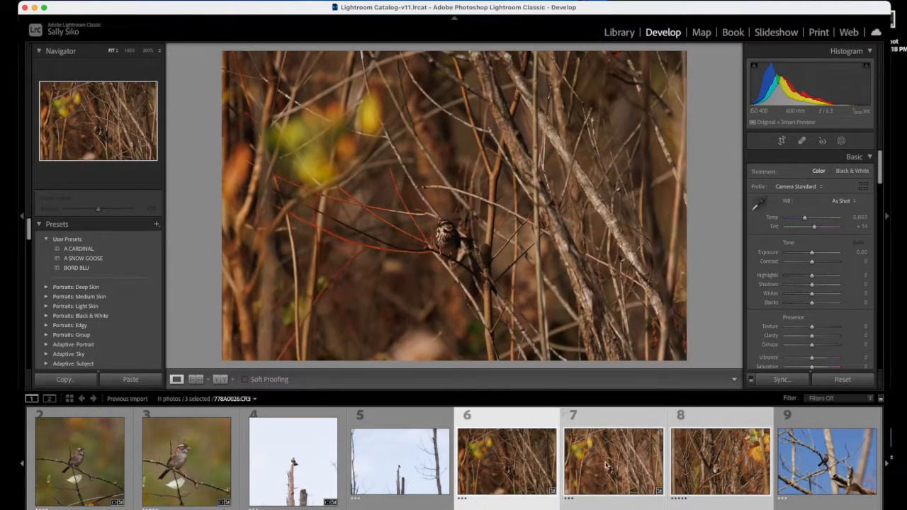
pyautogui.click(607, 464)
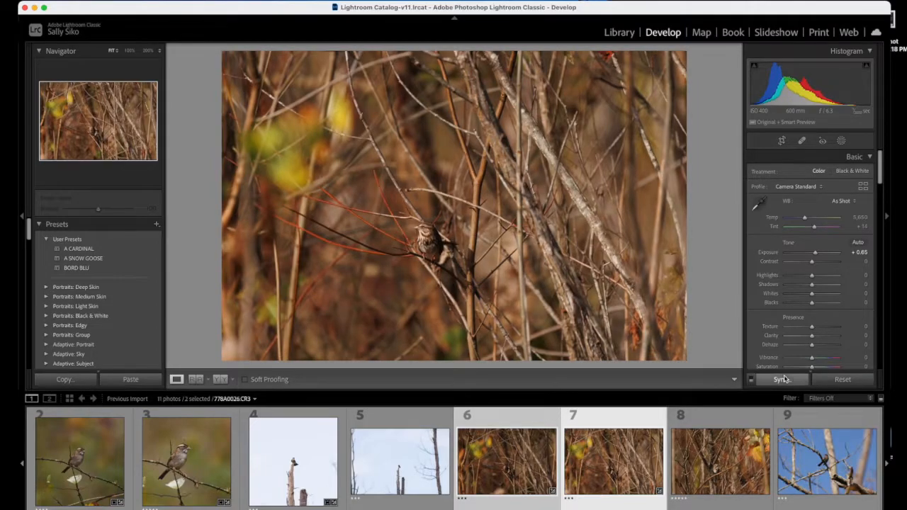
pyautogui.click(779, 379)
pyautogui.click(613, 260)
# Step: Crop photo 6 tightly around the sparrow in the branches with a 1 x 1 aspect ratio
pyautogui.click(489, 432)
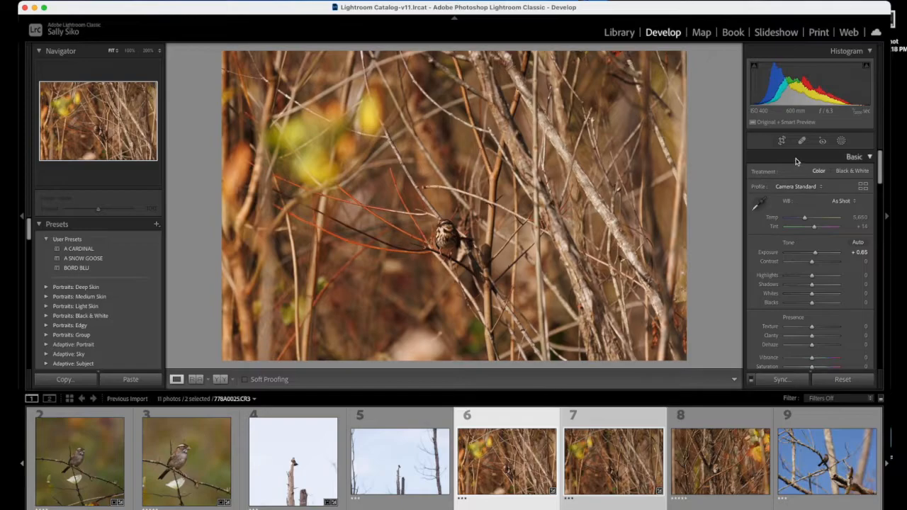
pyautogui.click(781, 140)
pyautogui.moveTo(457, 55); pyautogui.dragTo(457, 115)
pyautogui.moveTo(458, 177); pyautogui.dragTo(458, 206)
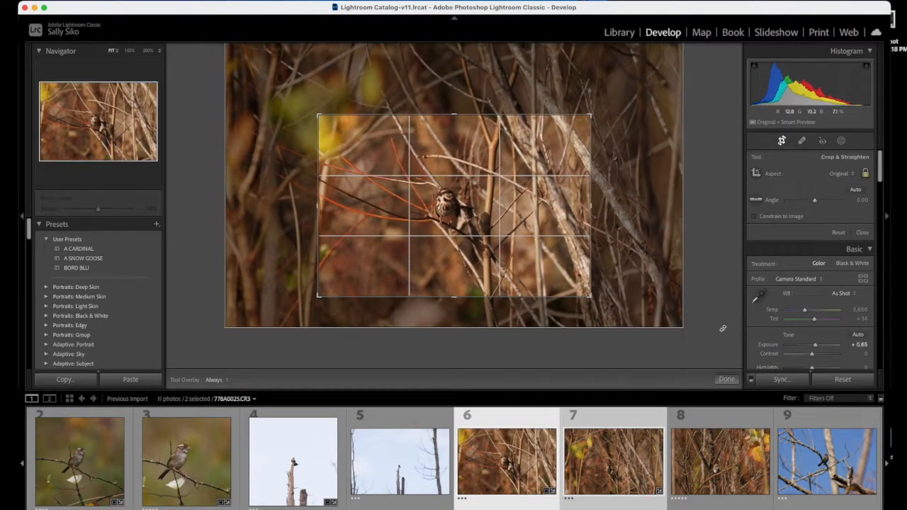
pyautogui.click(840, 174)
pyautogui.click(833, 200)
# Step: Synchronize photo 6's settings and crop to photo 7, and shift photo 7's crop so its sparrow sits closer to the center
pyautogui.click(780, 381)
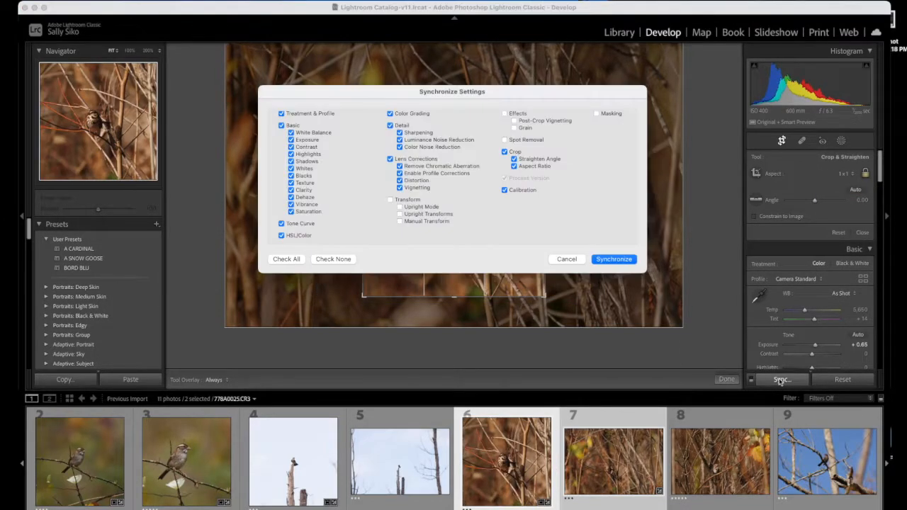
pyautogui.click(614, 258)
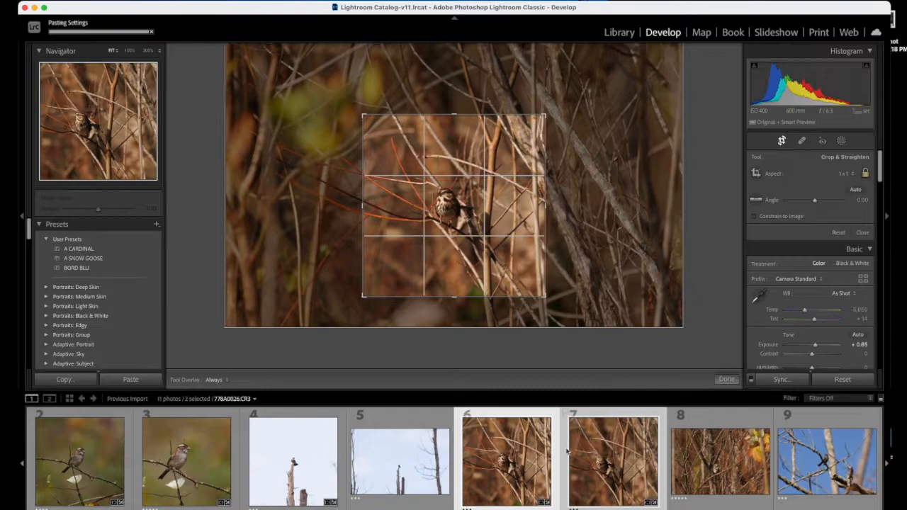
pyautogui.click(782, 141)
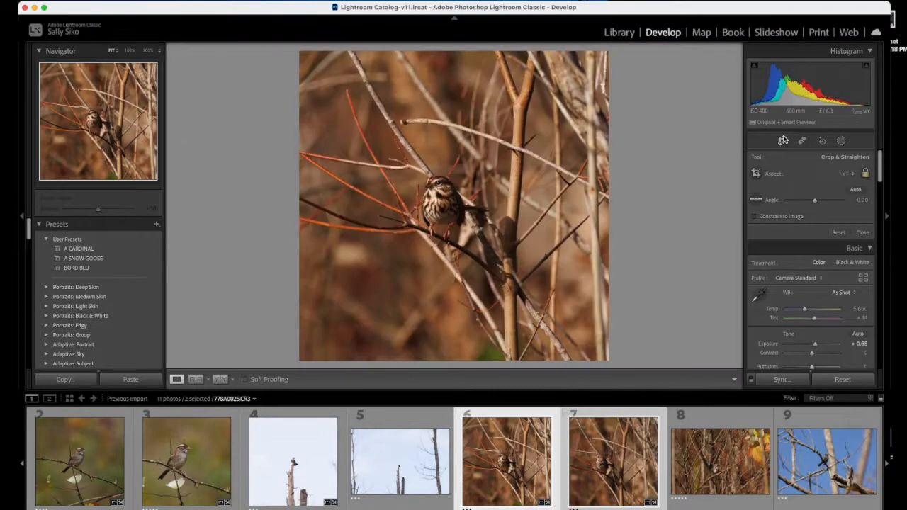
pyautogui.click(602, 448)
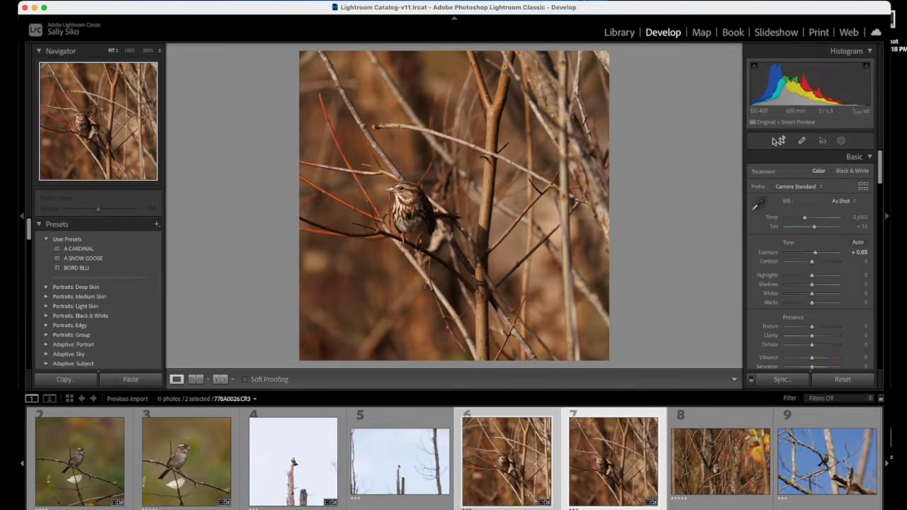
pyautogui.click(781, 141)
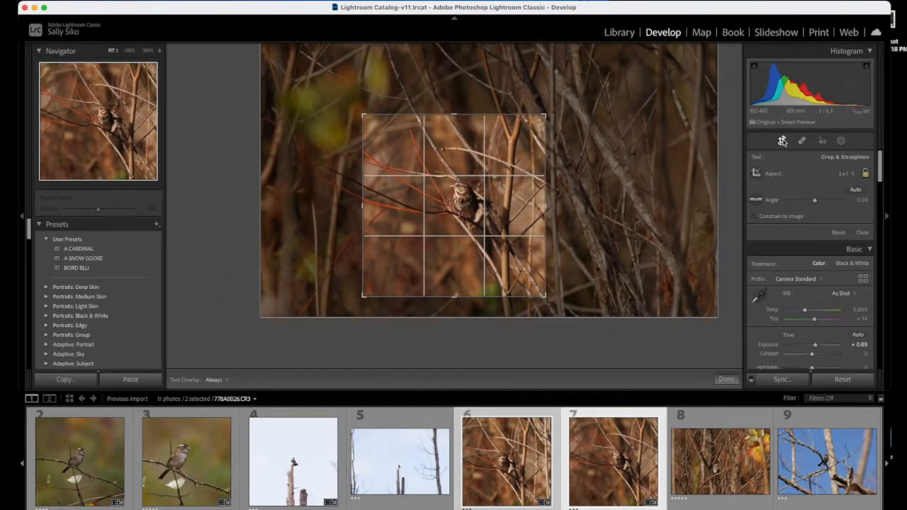
pyautogui.click(782, 141)
# Step: Crop photo 8 to a 1 x 1 square placed tightly around the sparrow on the diagonal branch
pyautogui.click(718, 471)
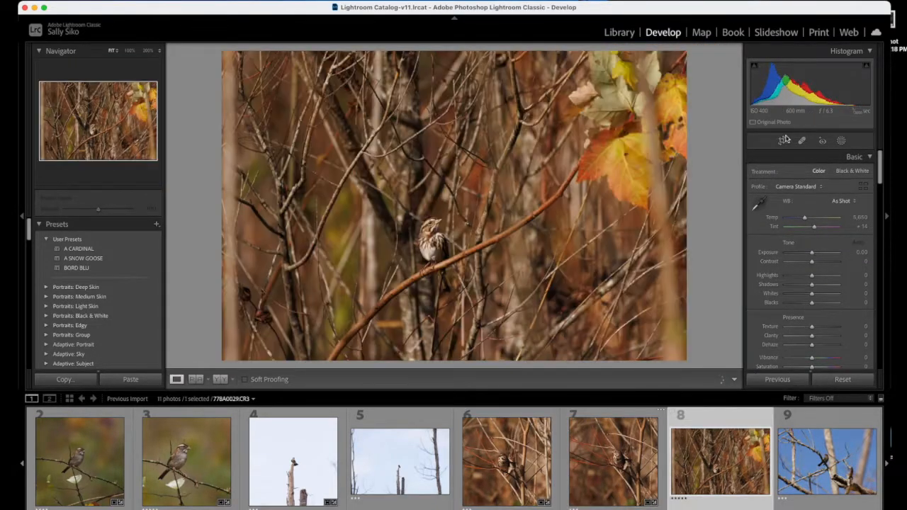
pyautogui.click(781, 141)
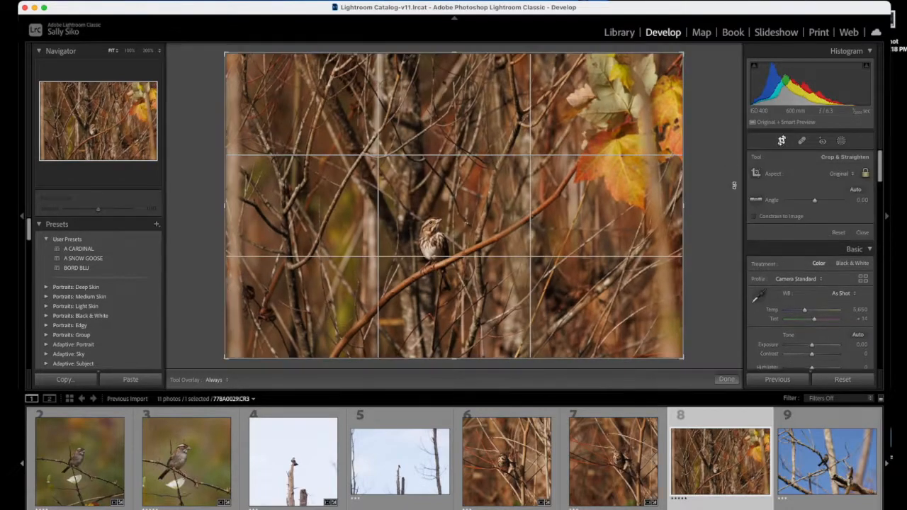
pyautogui.click(845, 173)
pyautogui.click(834, 199)
pyautogui.moveTo(452, 56); pyautogui.dragTo(454, 129)
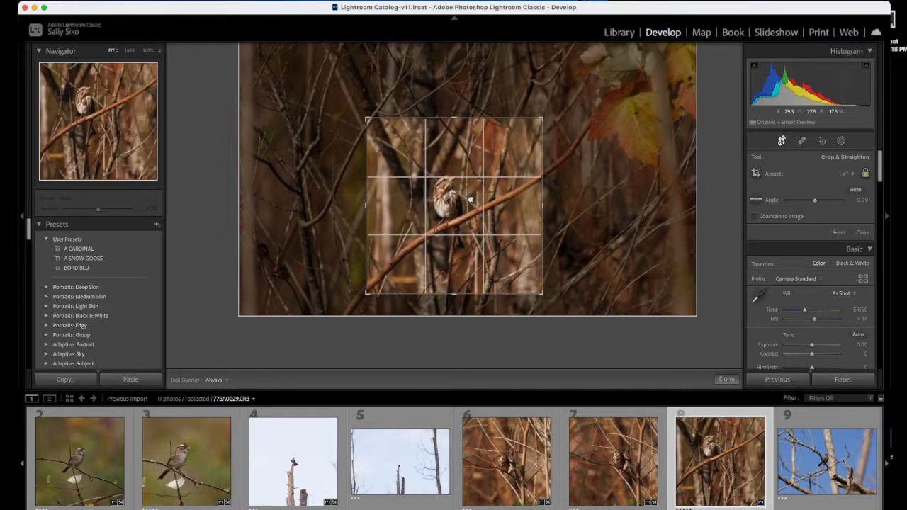
pyautogui.click(782, 141)
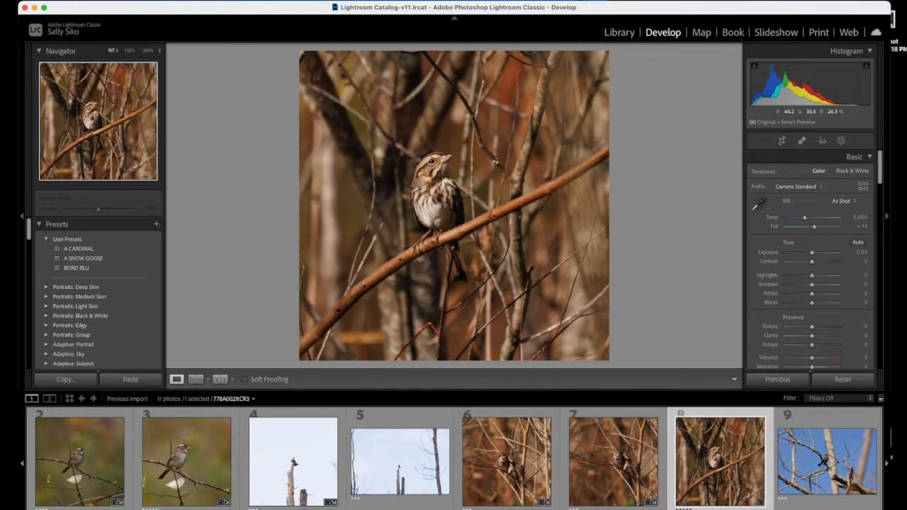
# Step: Select photos 9 to 11 together and crop photo 9 to a 1 x 1 square placed tightly around the perched bird
pyautogui.click(431, 182)
pyautogui.click(436, 170)
pyautogui.hscroll(3, 618, 458)
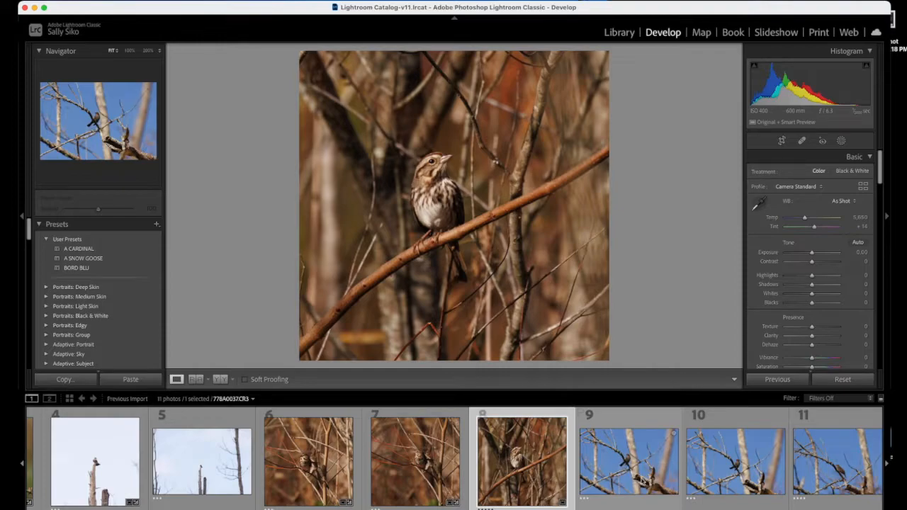
pyautogui.hscroll(1, 662, 508)
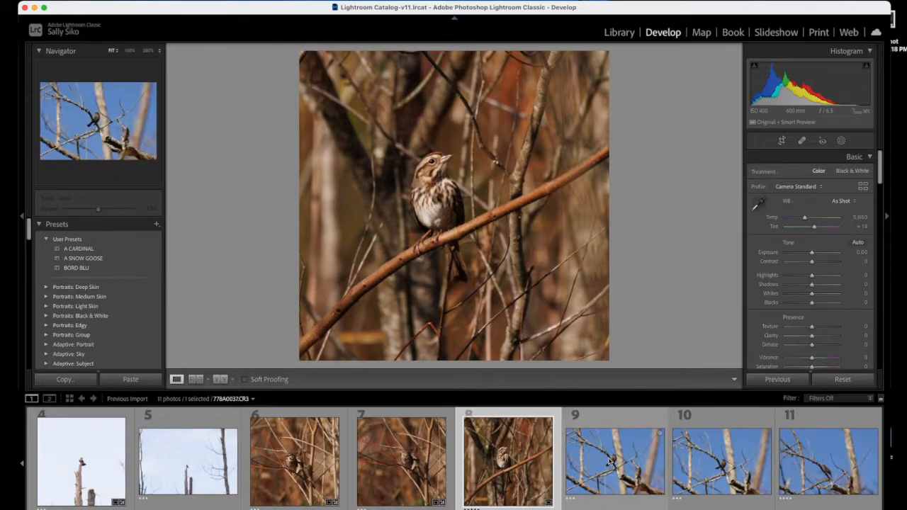
pyautogui.click(610, 462)
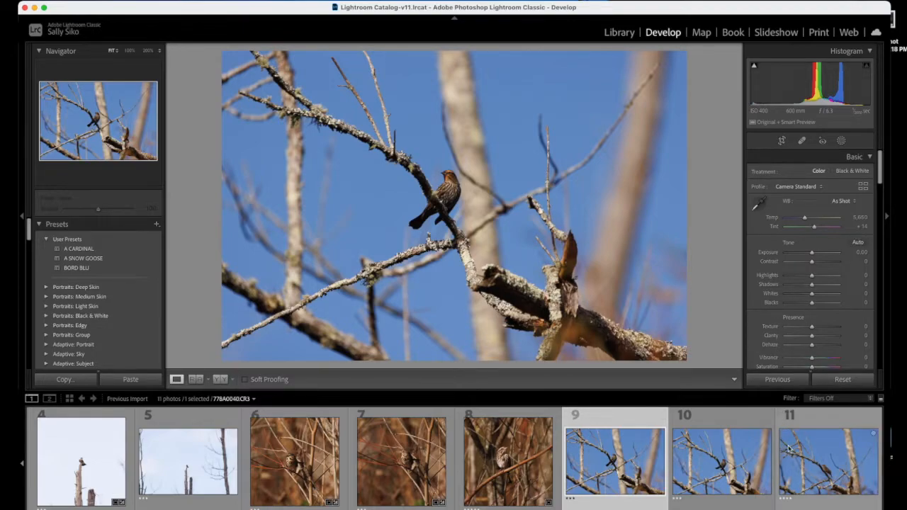
pyautogui.keyDown('shift'); pyautogui.click(832, 474); pyautogui.keyUp('shift')
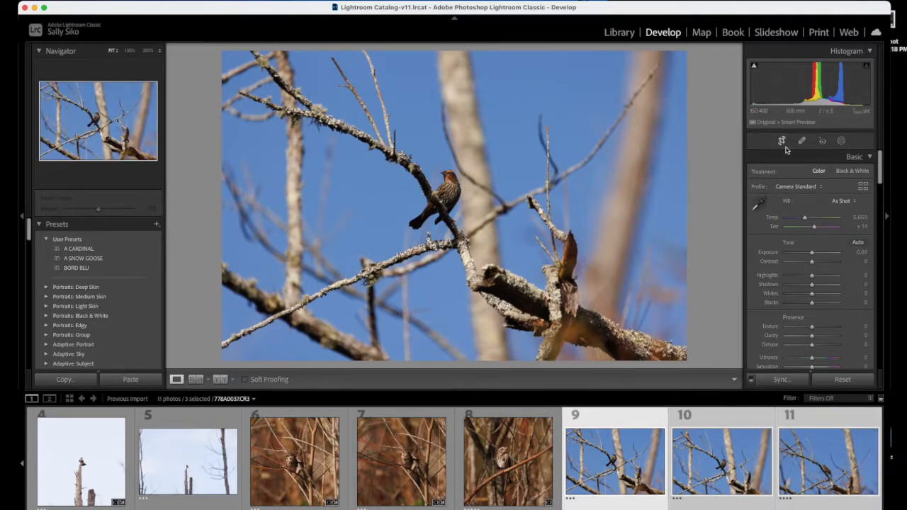
pyautogui.click(782, 141)
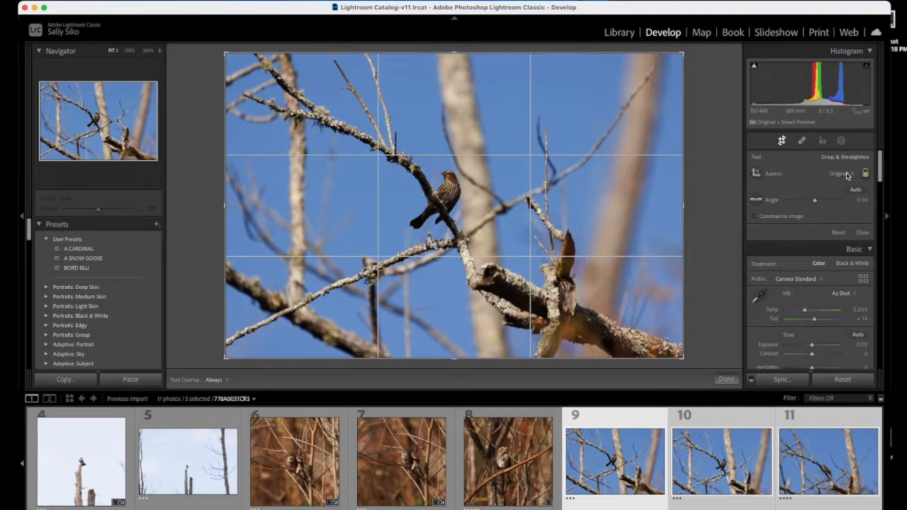
pyautogui.click(847, 175)
pyautogui.click(838, 199)
pyautogui.moveTo(464, 51); pyautogui.dragTo(460, 113)
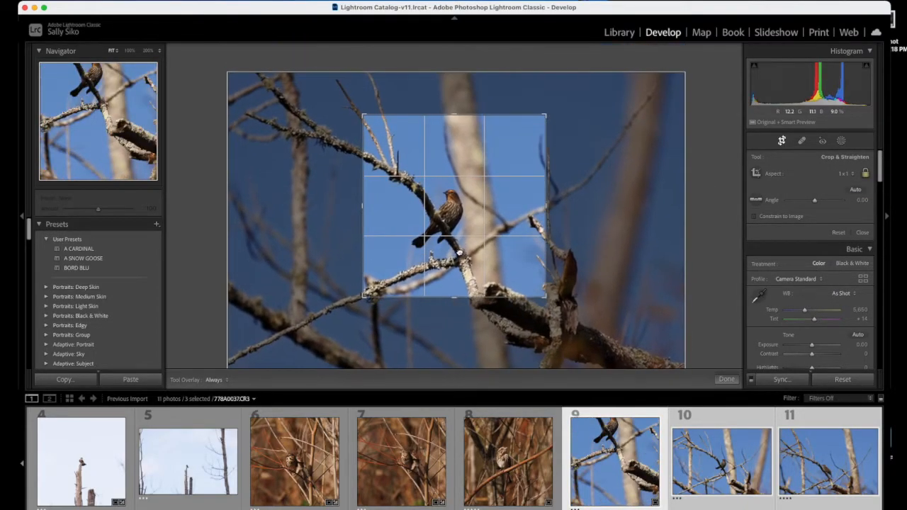
pyautogui.click(781, 142)
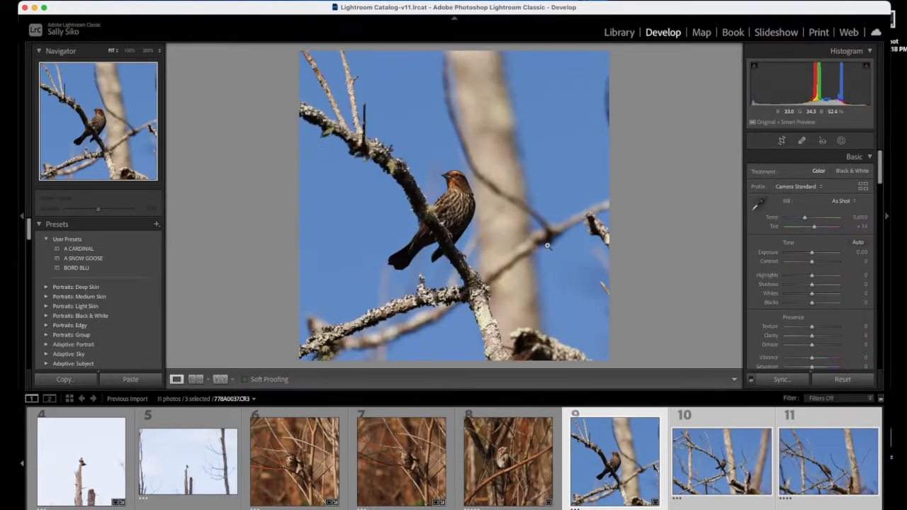
pyautogui.click(842, 142)
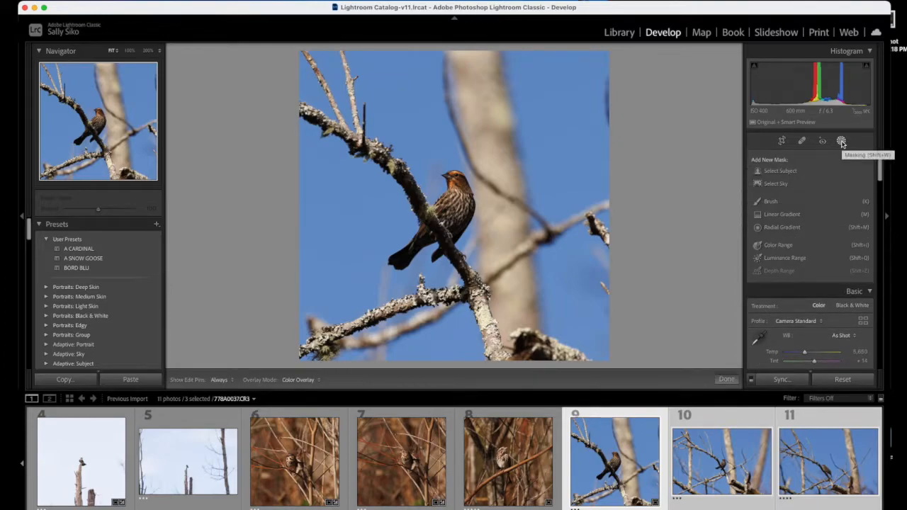
pyautogui.click(770, 172)
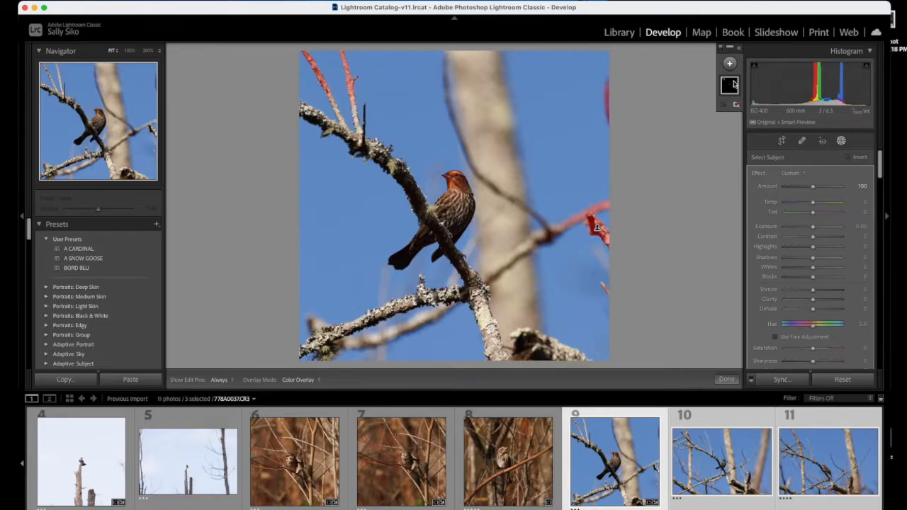
pyautogui.scroll(-5, 818, 206)
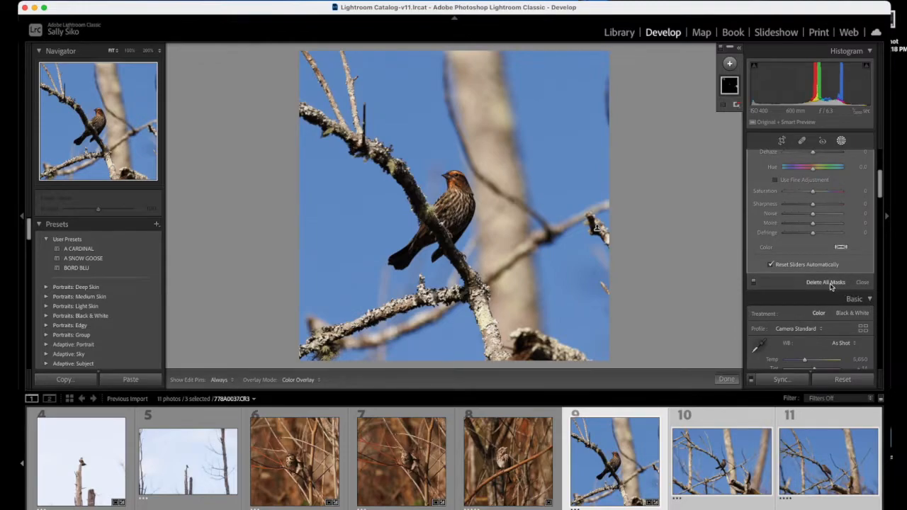
pyautogui.click(829, 283)
pyautogui.scroll(-4, 843, 146)
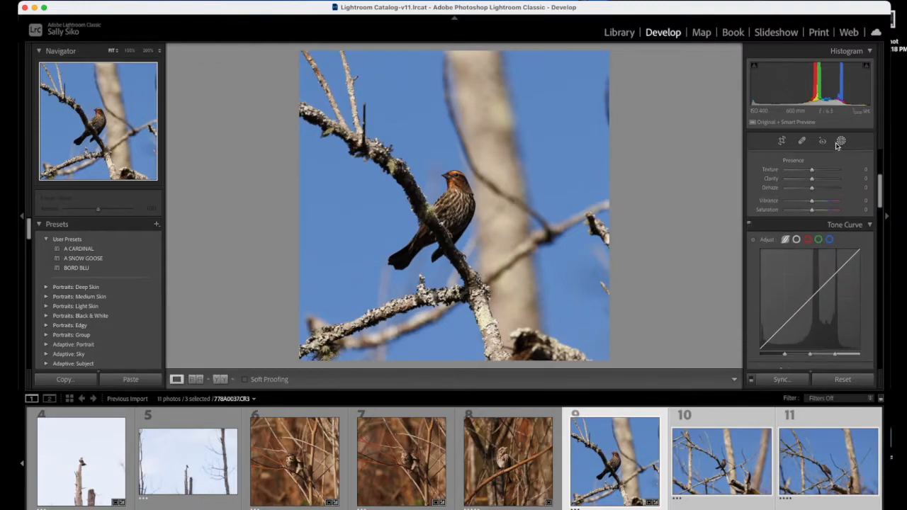
# Step: Add a brush mask with Auto Mask to photo 9 and paint it over the bird from head to tail
pyautogui.click(841, 141)
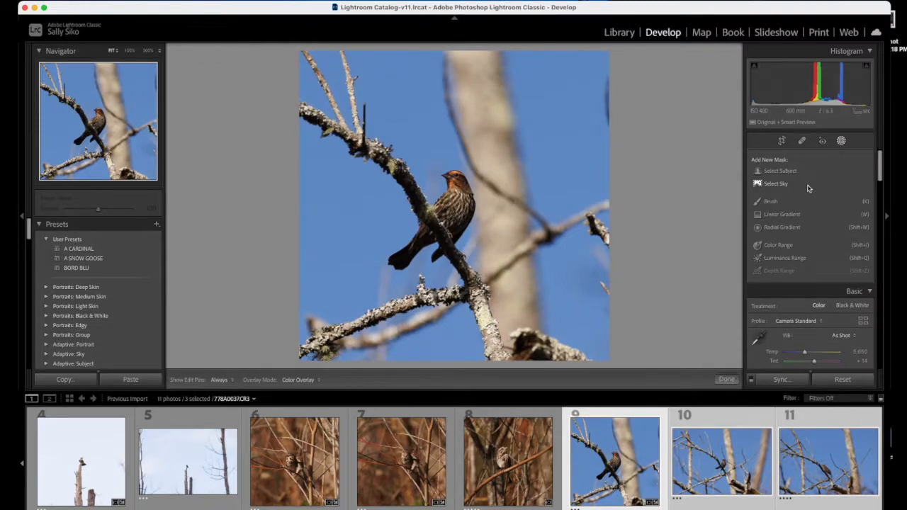
pyautogui.click(786, 202)
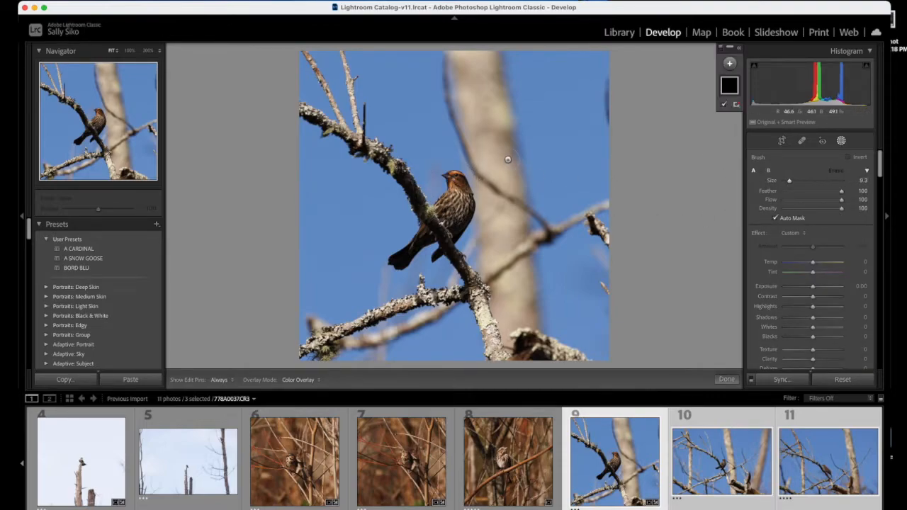
pyautogui.moveTo(454, 177)
pyautogui.mouseDown()
pyautogui.moveTo(458, 211)
pyautogui.moveTo(404, 254)
pyautogui.moveTo(436, 241)
pyautogui.mouseUp()
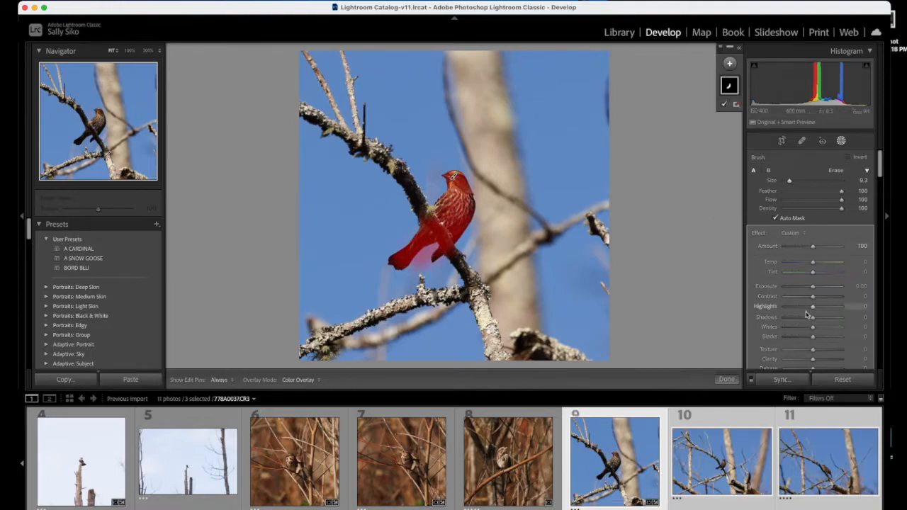
# Step: Set photo 9's bird mask to Texture 16, Sharpness 25, Shadows 36 and Highlights 4, and close masking
pyautogui.moveTo(820, 349); pyautogui.dragTo(817, 351)
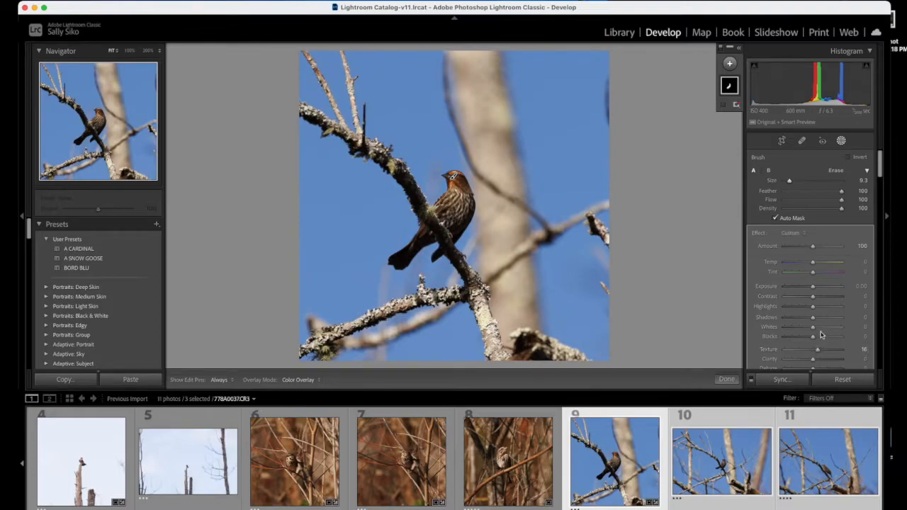
pyautogui.scroll(-4, 818, 333)
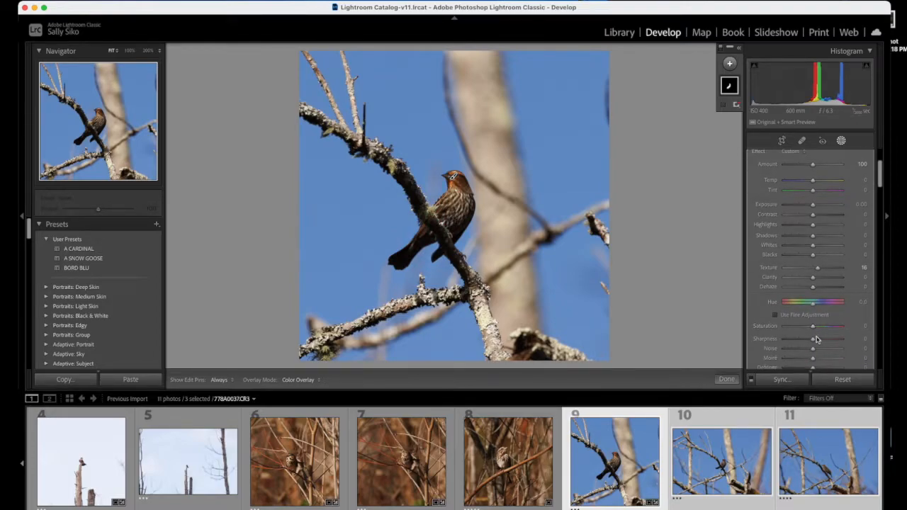
pyautogui.moveTo(813, 341); pyautogui.dragTo(821, 342)
pyautogui.moveTo(813, 236); pyautogui.dragTo(826, 241)
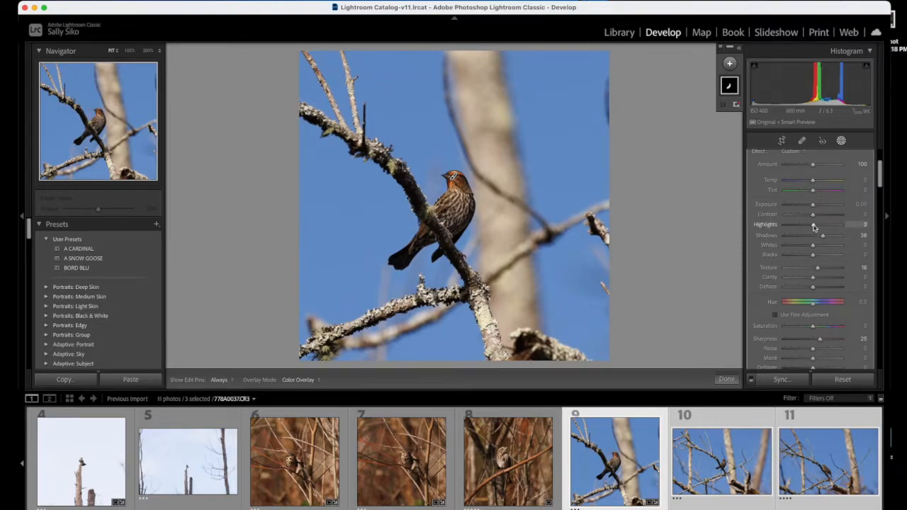
pyautogui.click(841, 142)
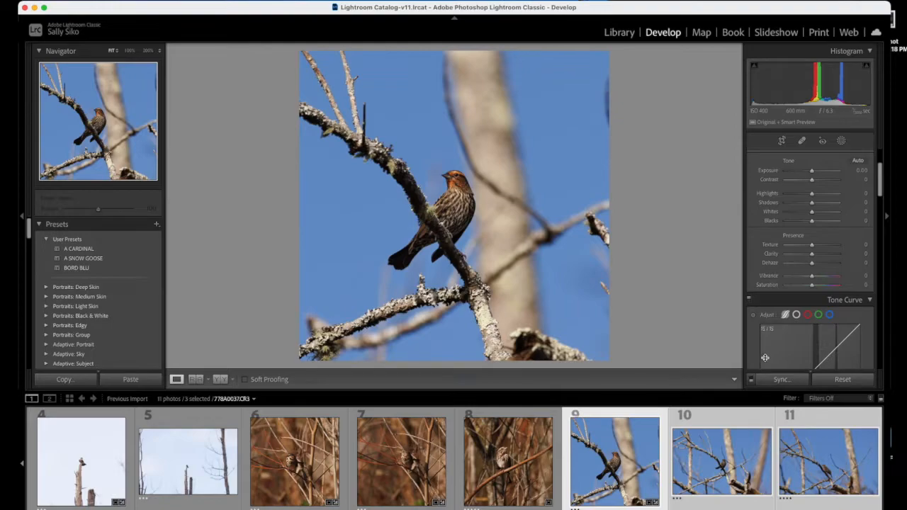
# Step: Synchronize photo 9's develop settings, including the crop and Mask 1, to photos 10 and 11
pyautogui.click(781, 379)
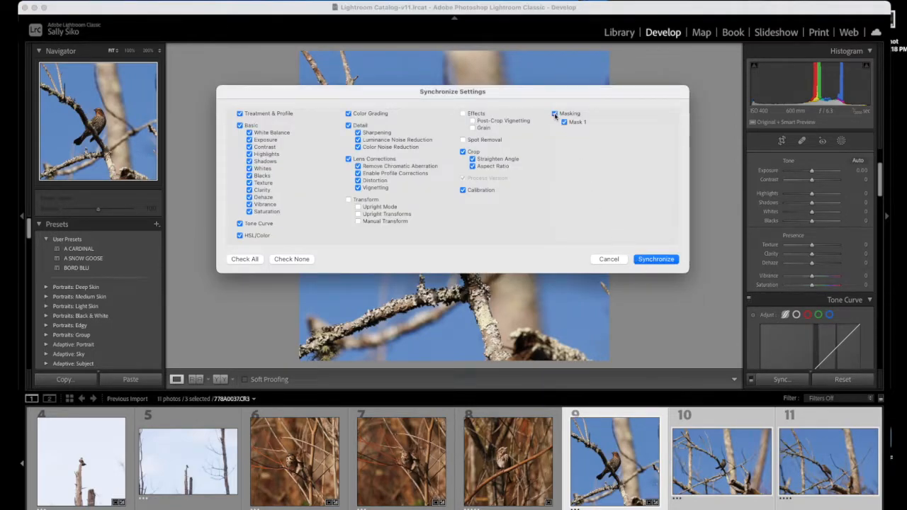
pyautogui.click(650, 259)
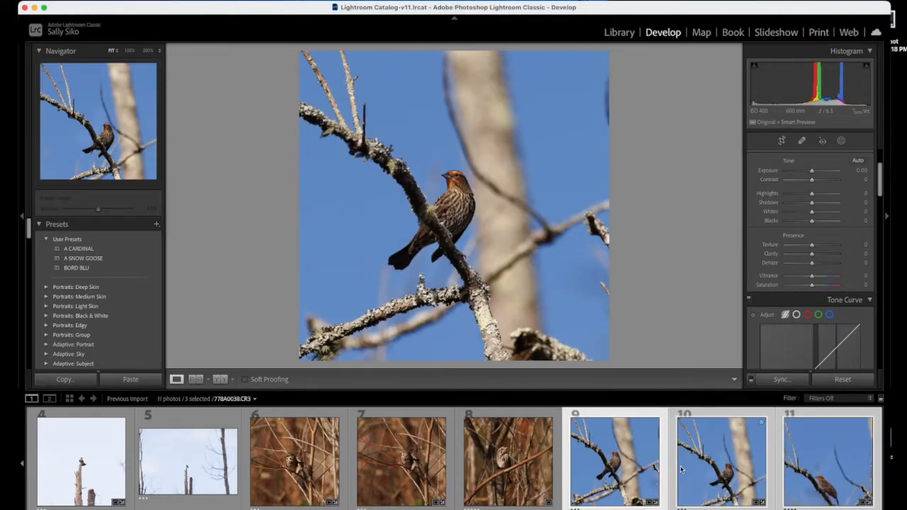
# Step: Reposition photo 10's square crop so the bird sits closer to the center of the frame
pyautogui.click(726, 456)
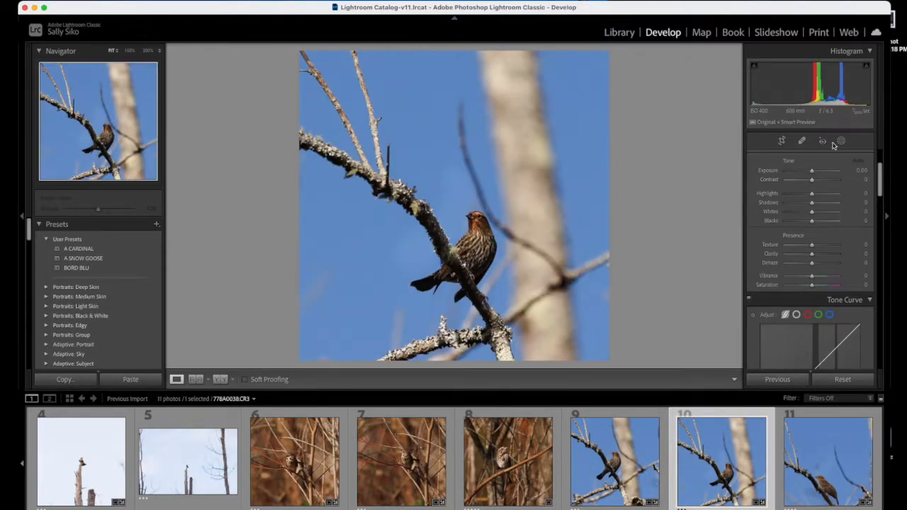
pyautogui.click(781, 143)
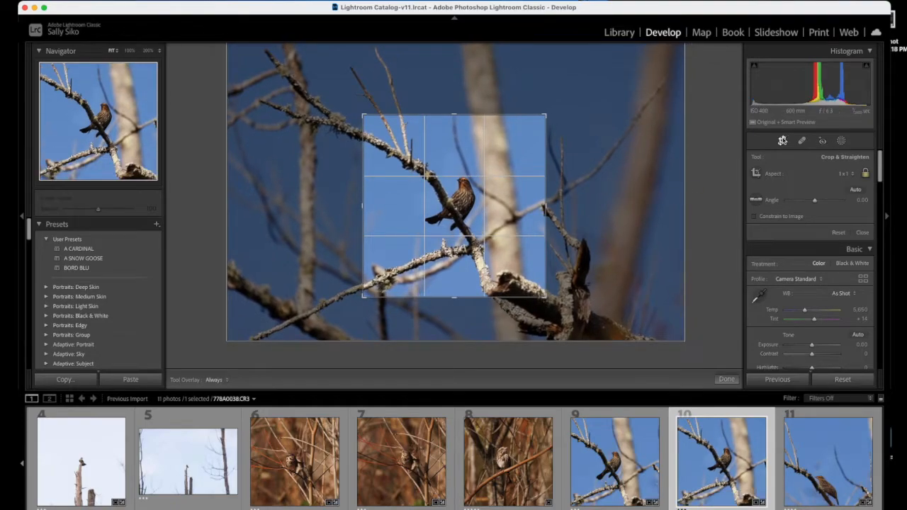
pyautogui.click(782, 141)
# Step: Move photo 10's synchronized brush mask onto the bird
pyautogui.click(841, 142)
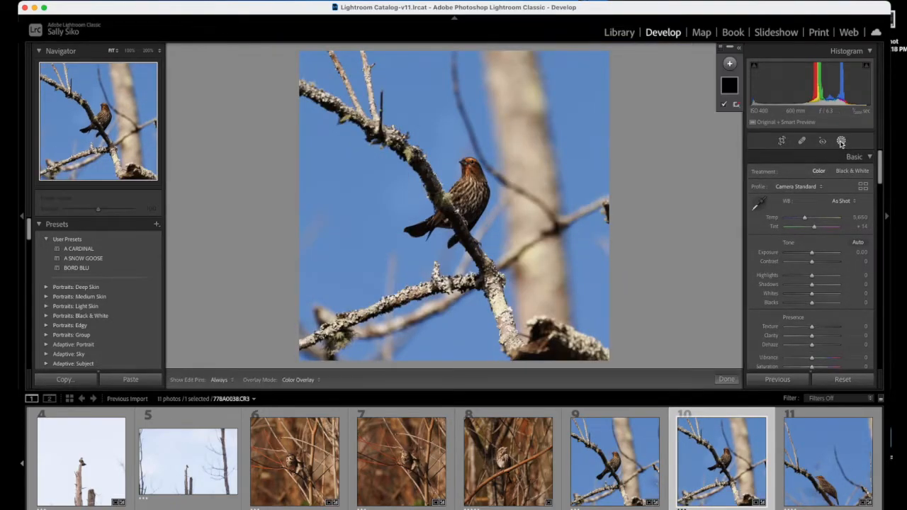
pyautogui.click(448, 122)
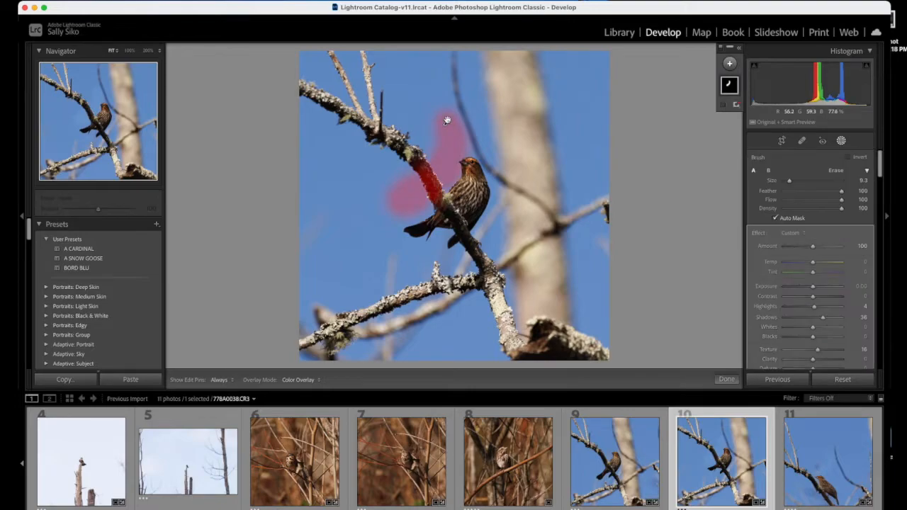
pyautogui.moveTo(449, 123); pyautogui.dragTo(473, 175)
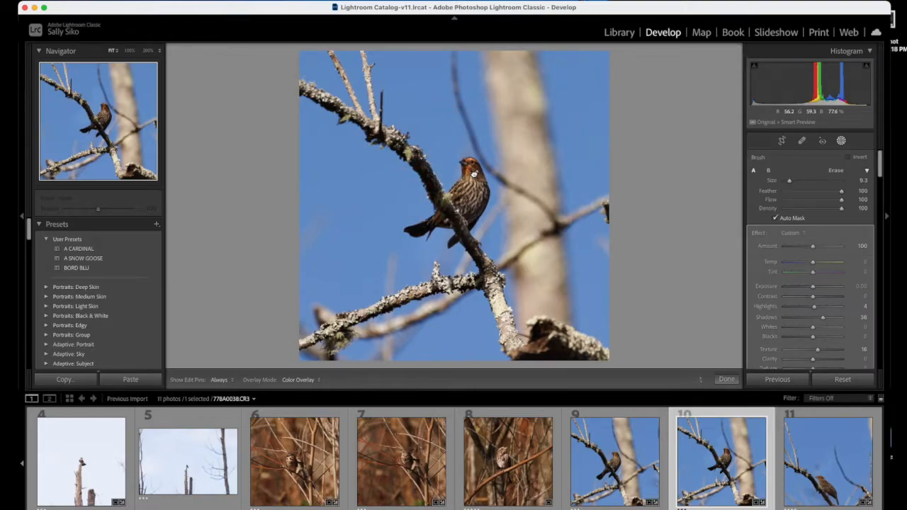
# Step: Reposition photo 11's square crop so the bird sits closer to the center with more branch beneath it
pyautogui.click(807, 454)
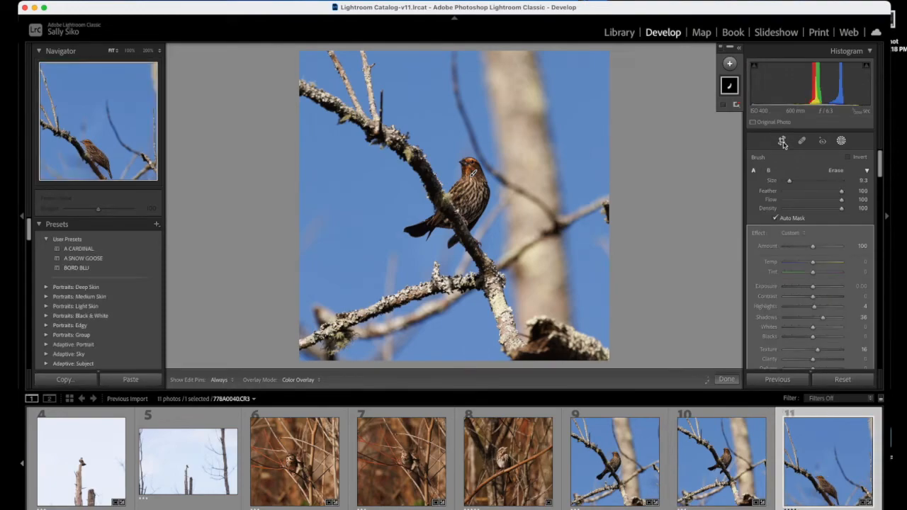
pyautogui.click(782, 140)
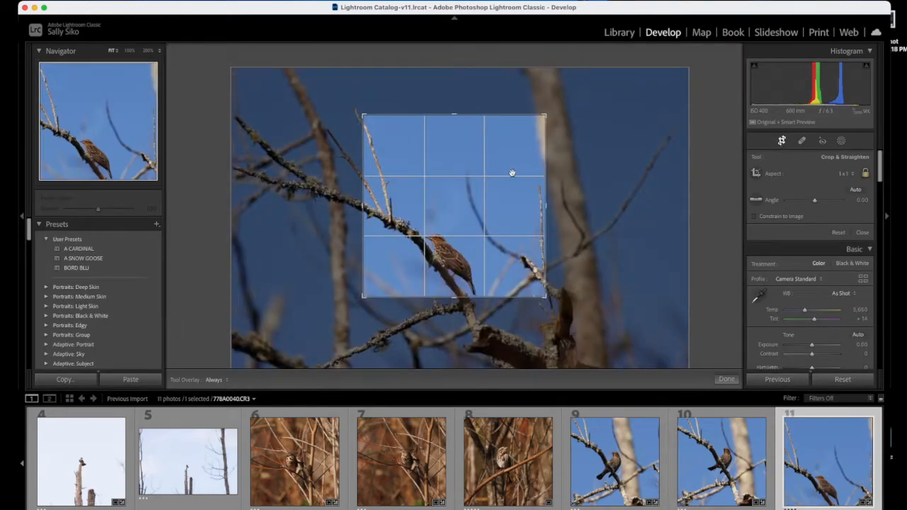
pyautogui.moveTo(439, 208); pyautogui.dragTo(444, 154)
pyautogui.click(781, 140)
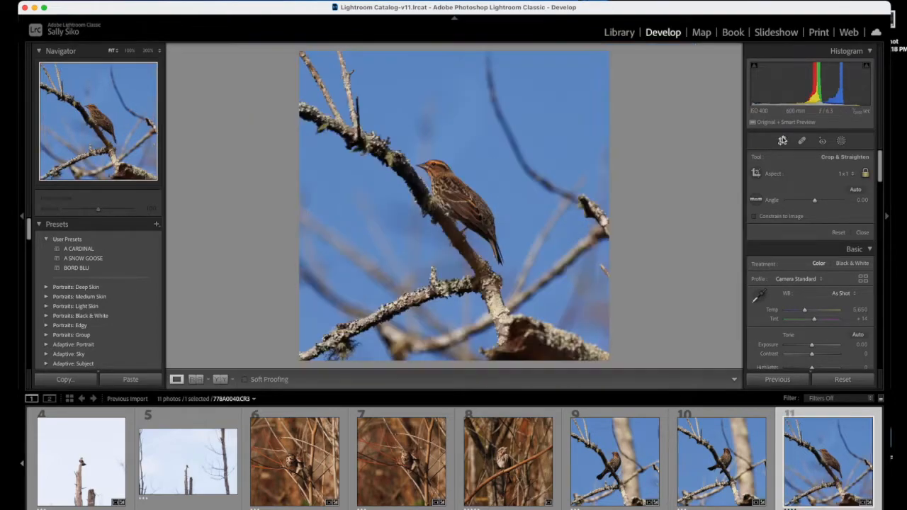
# Step: Move photo 11's synchronized brush mask onto the bird and clean up its edges in Erase mode with the edit pins hidden
pyautogui.click(841, 141)
pyautogui.click(466, 82)
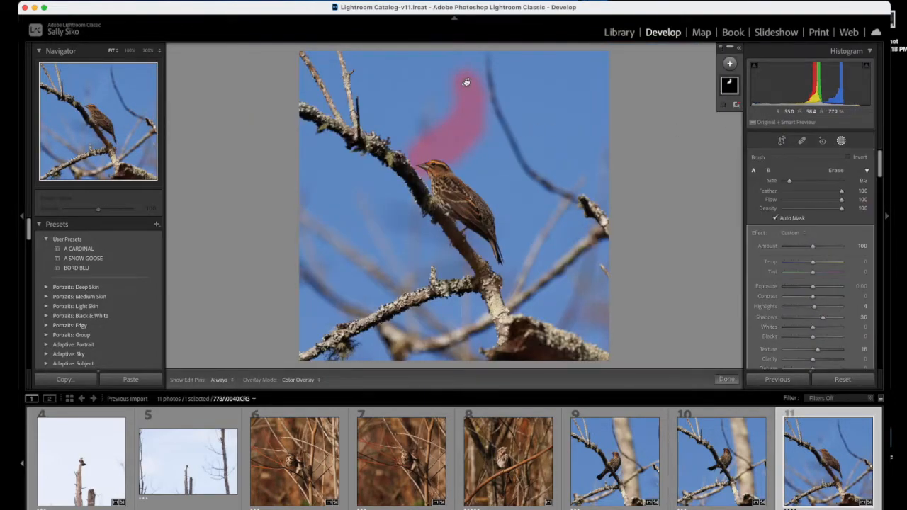
pyautogui.press('alt')
pyautogui.press('h')
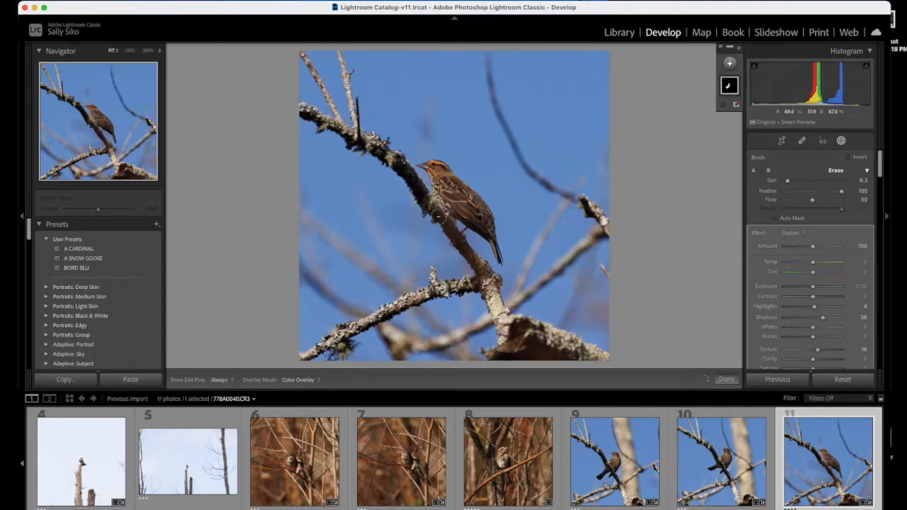
pyautogui.press('h')
pyautogui.press('h')
pyautogui.press('h')
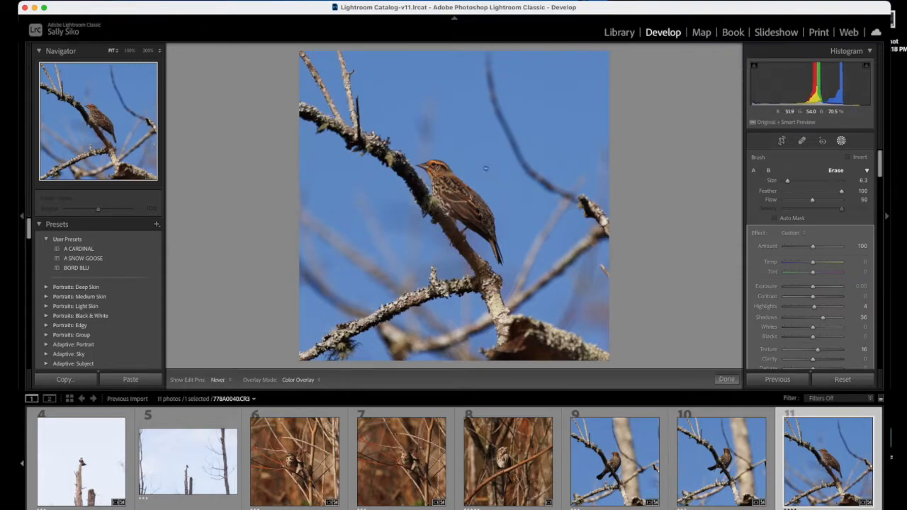
# Step: Paint the uncovered parts of photo 11's bird into the mask with brush A, down to the tail
pyautogui.click(753, 171)
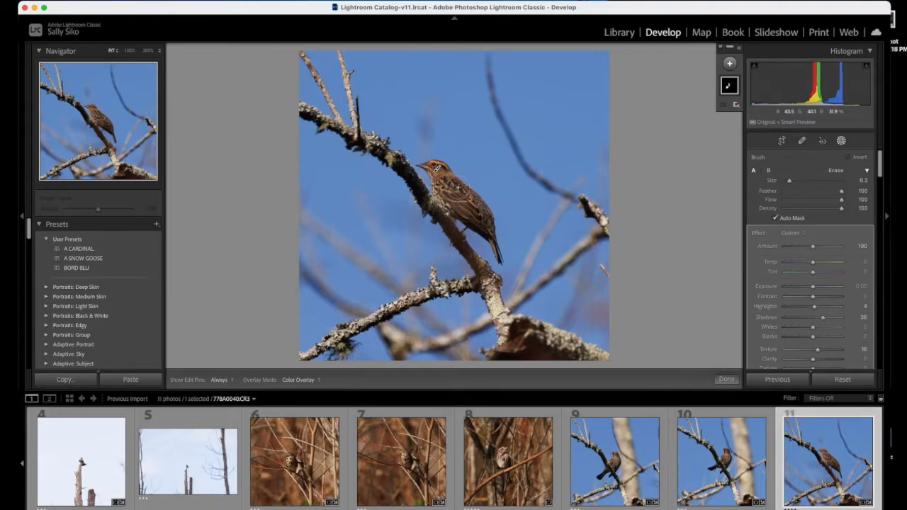
pyautogui.press('h')
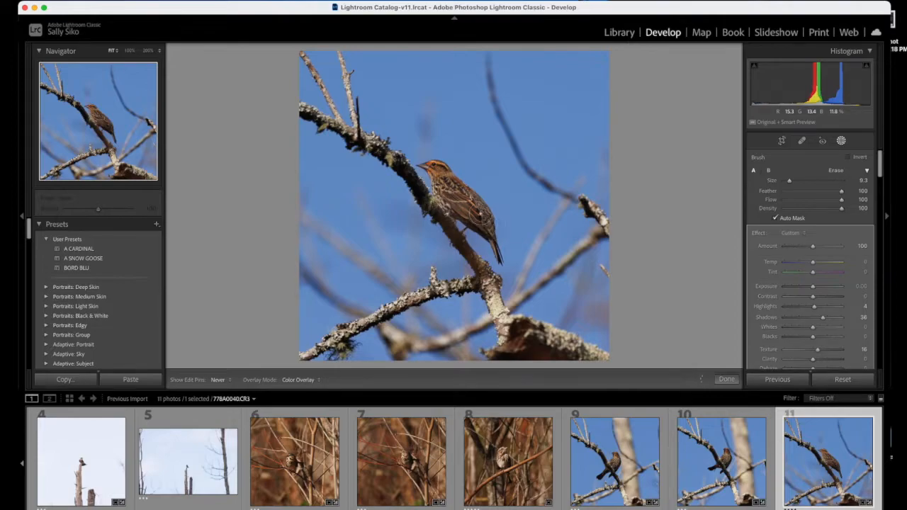
pyautogui.moveTo(498, 244); pyautogui.dragTo(500, 248)
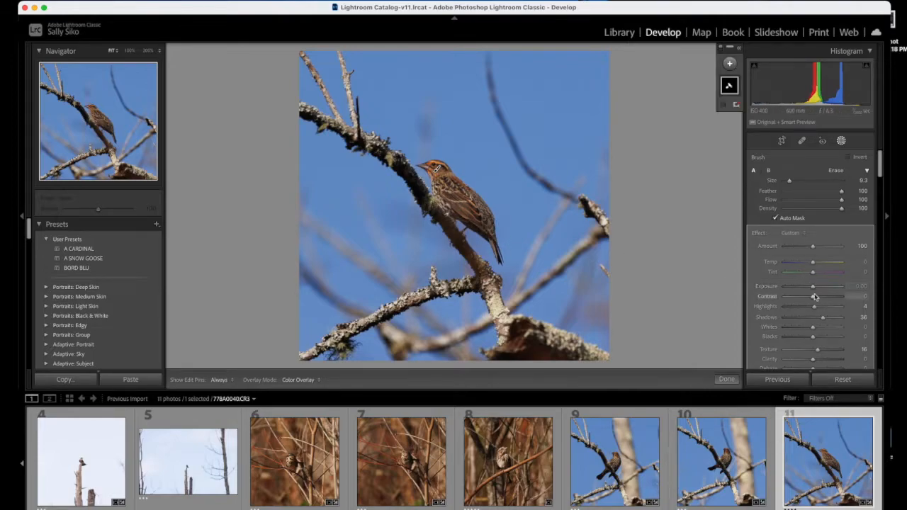
# Step: Set photo 11's bird mask to Exposure 0.15, Texture 20 and Shadows 31
pyautogui.moveTo(813, 289); pyautogui.dragTo(814, 290)
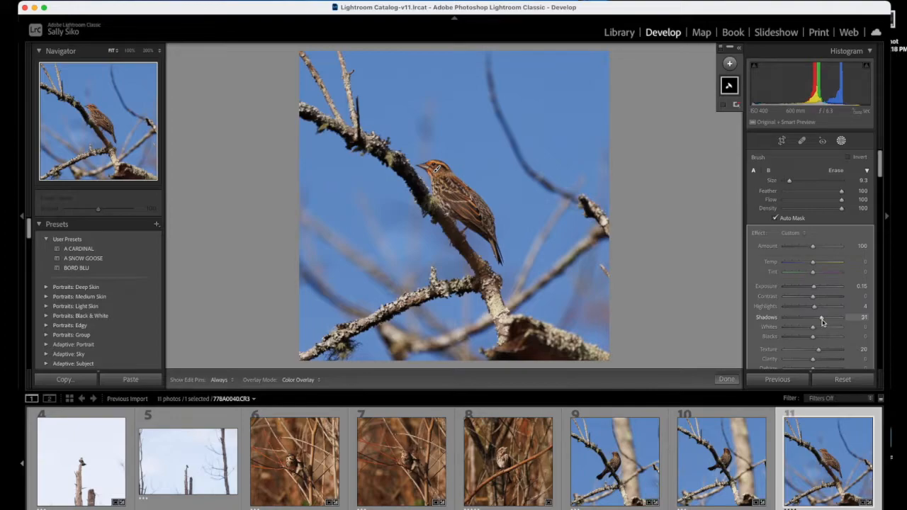
# Step: Close photo 11's masking, select photos 1 and 2 together, and raise photo 1's Exposure to +0.95
pyautogui.click(841, 141)
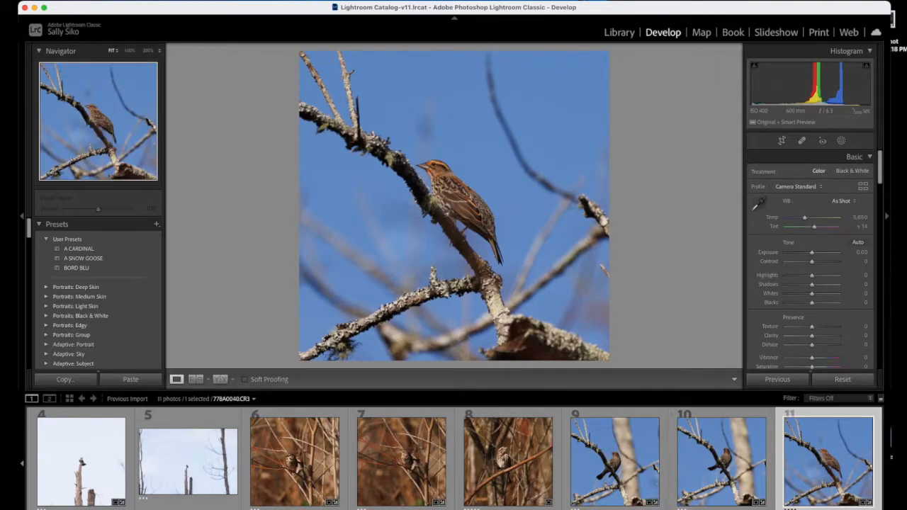
pyautogui.hscroll(-1, 454, 458)
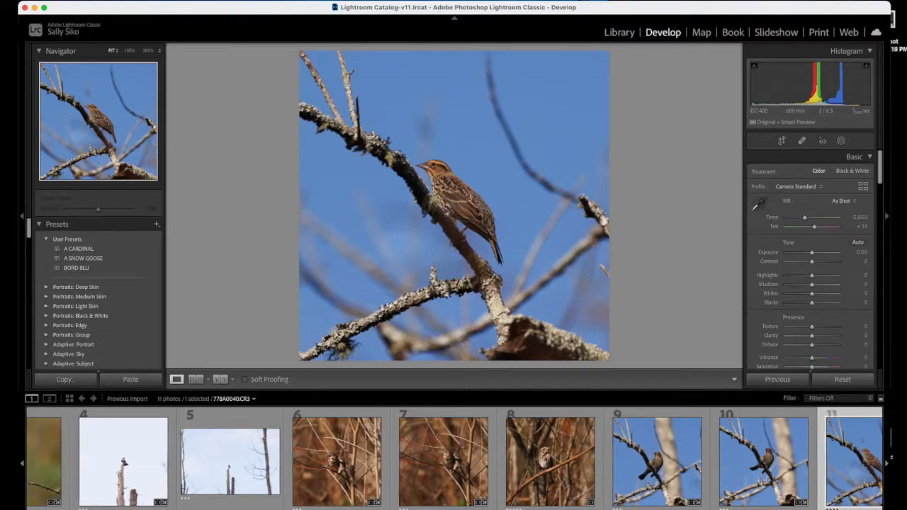
pyautogui.hscroll(-6, 216, 457)
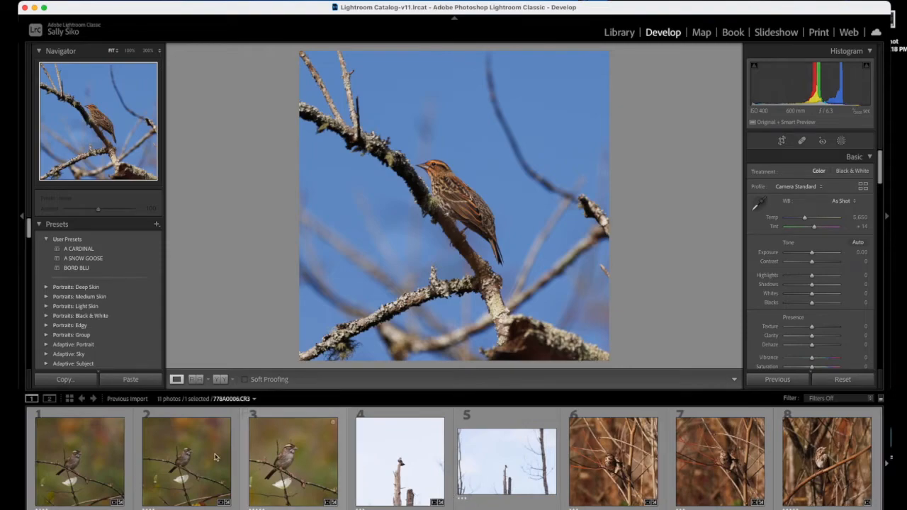
pyautogui.click(101, 473)
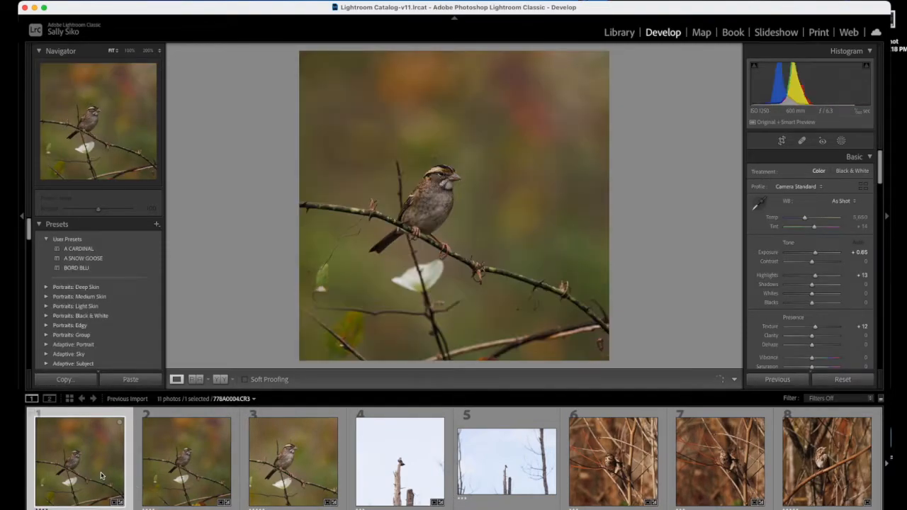
pyautogui.keyDown('super'); pyautogui.click(197, 474); pyautogui.keyUp('super')
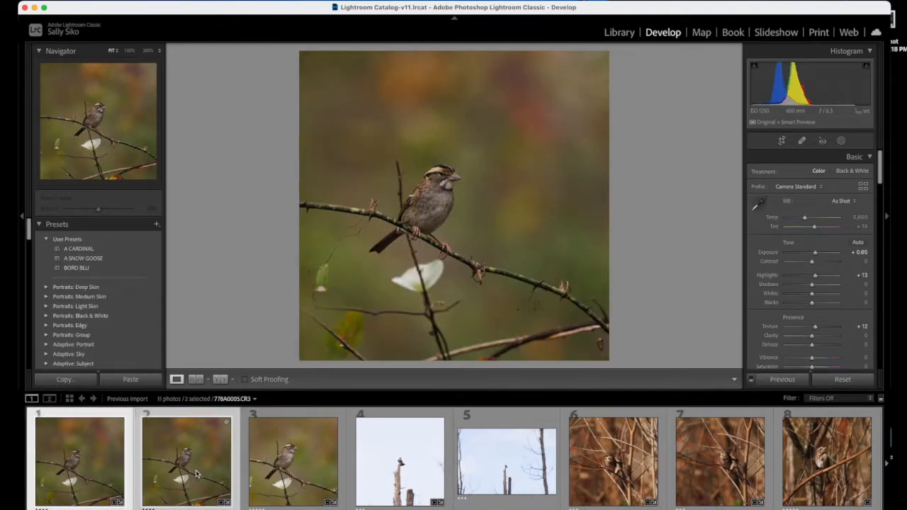
pyautogui.moveTo(815, 255); pyautogui.dragTo(816, 255)
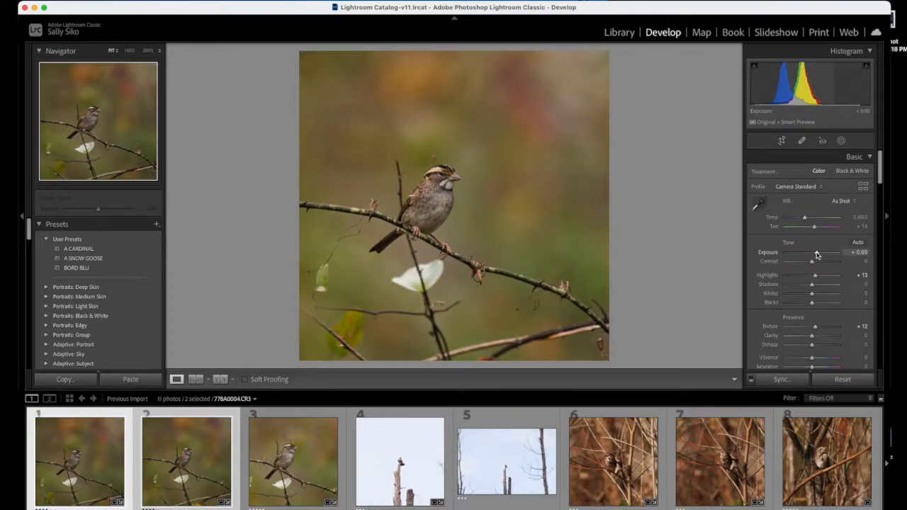
# Step: Add a Select Subject mask to photo 1 and set its Texture to 11 and Sharpness to 24
pyautogui.click(841, 142)
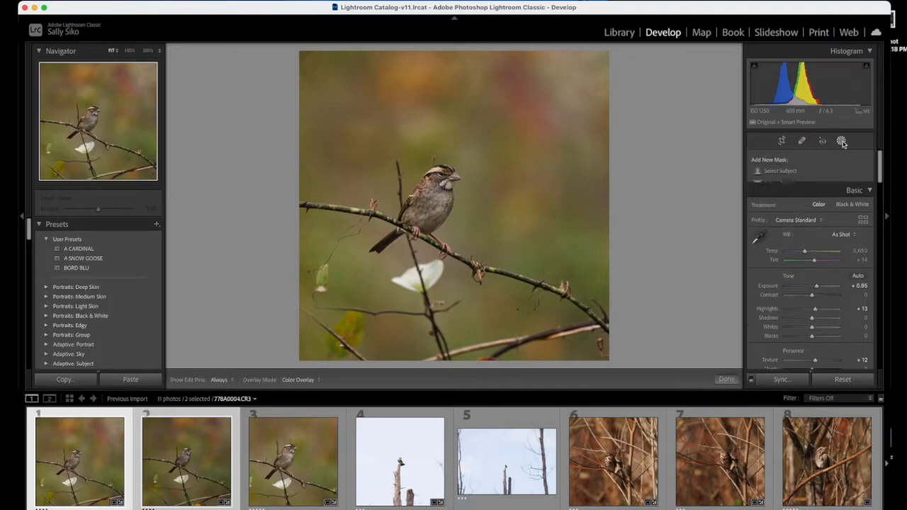
pyautogui.click(777, 171)
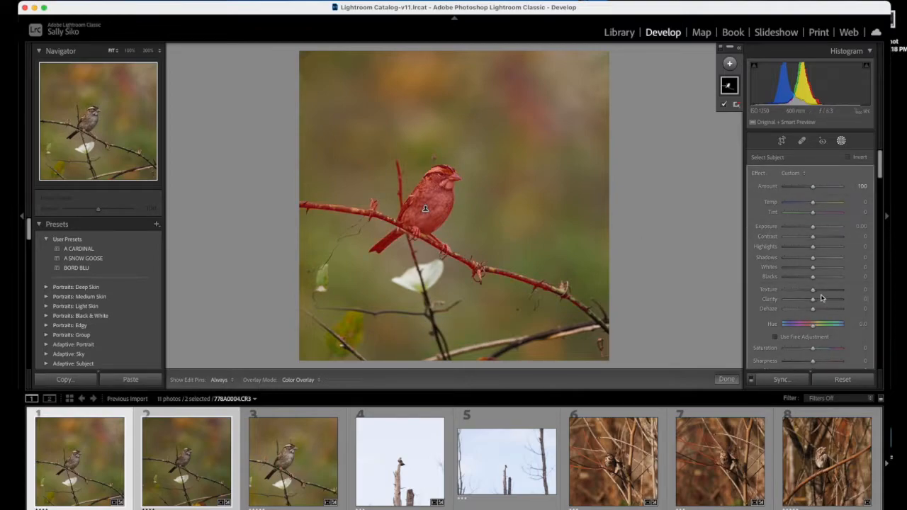
pyautogui.moveTo(813, 291); pyautogui.dragTo(818, 291)
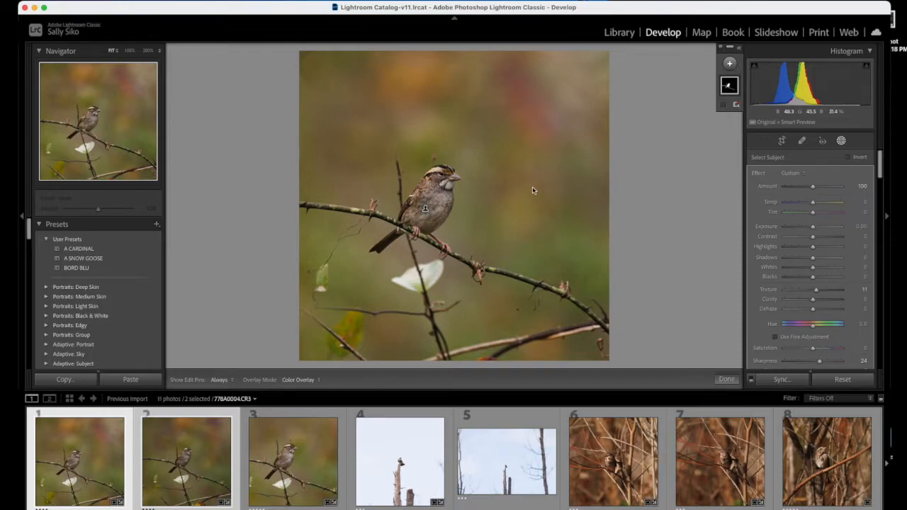
# Step: Add a second Select Subject mask to photo 1, invert it to the background, and set Sharpness to -88 and Noise to 43
pyautogui.click(730, 65)
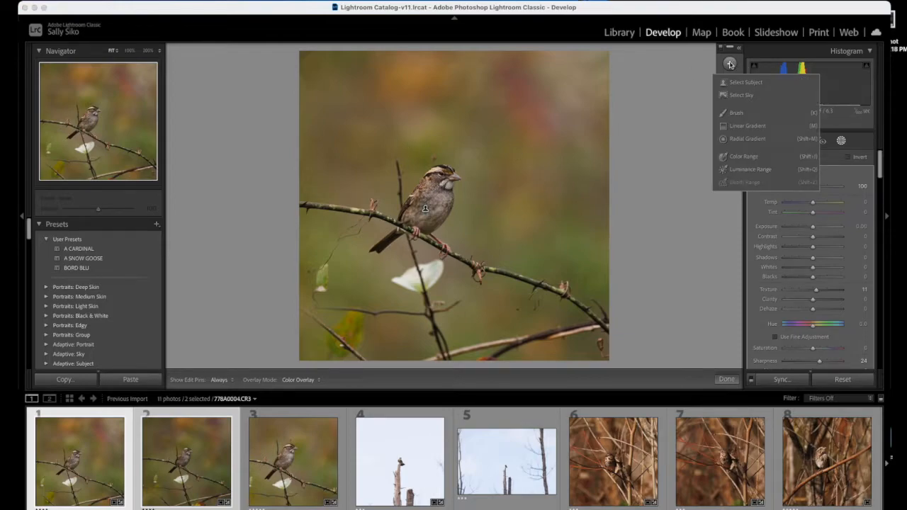
pyautogui.click(738, 82)
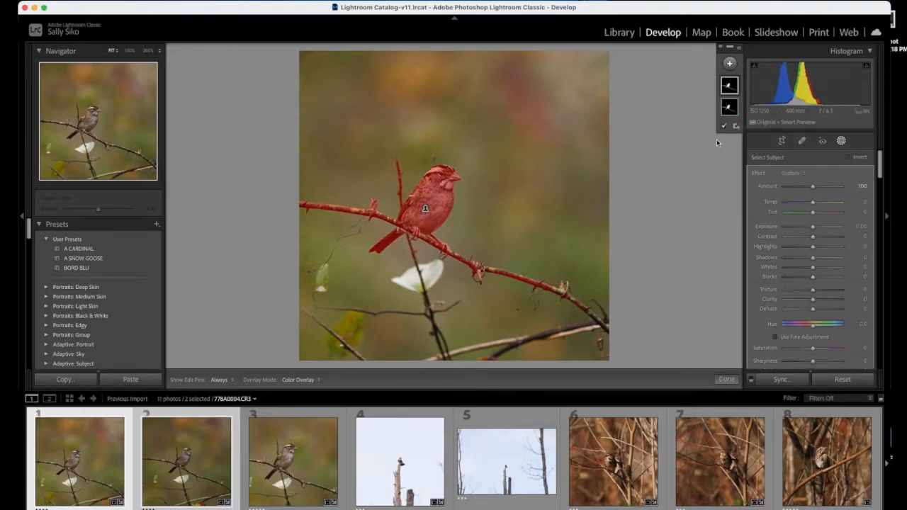
pyautogui.click(848, 157)
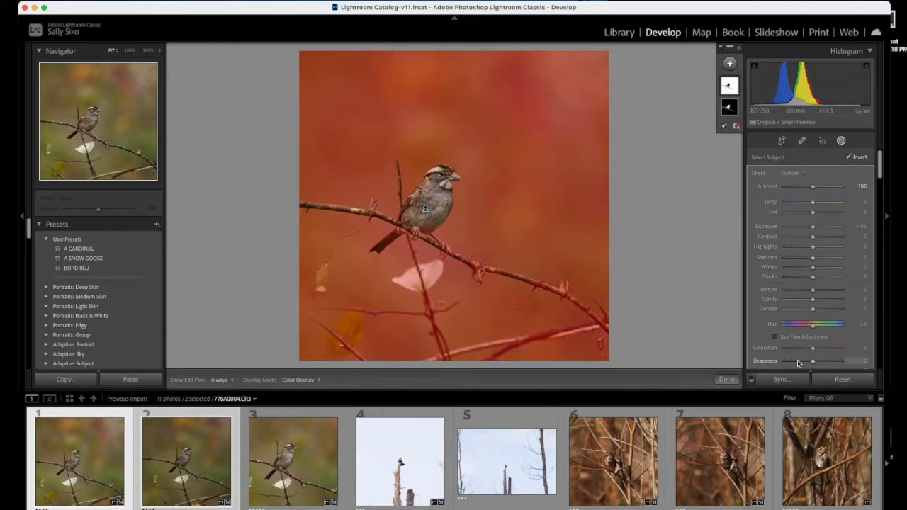
pyautogui.moveTo(800, 363); pyautogui.dragTo(788, 364)
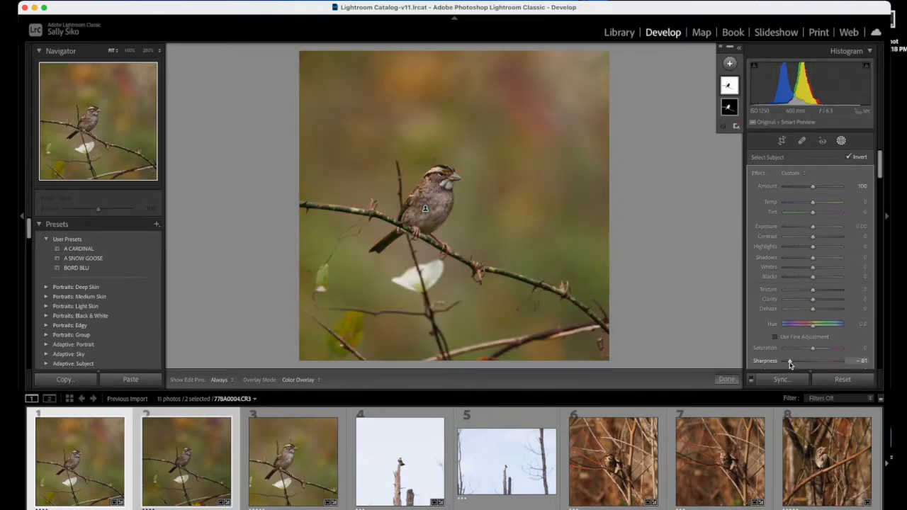
pyautogui.scroll(-3, 800, 333)
pyautogui.moveTo(812, 315); pyautogui.dragTo(825, 314)
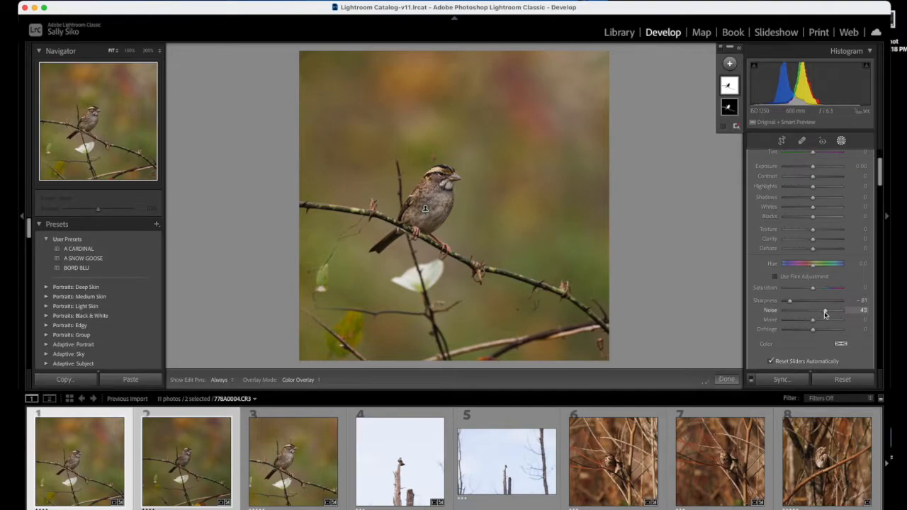
pyautogui.moveTo(791, 301); pyautogui.dragTo(786, 302)
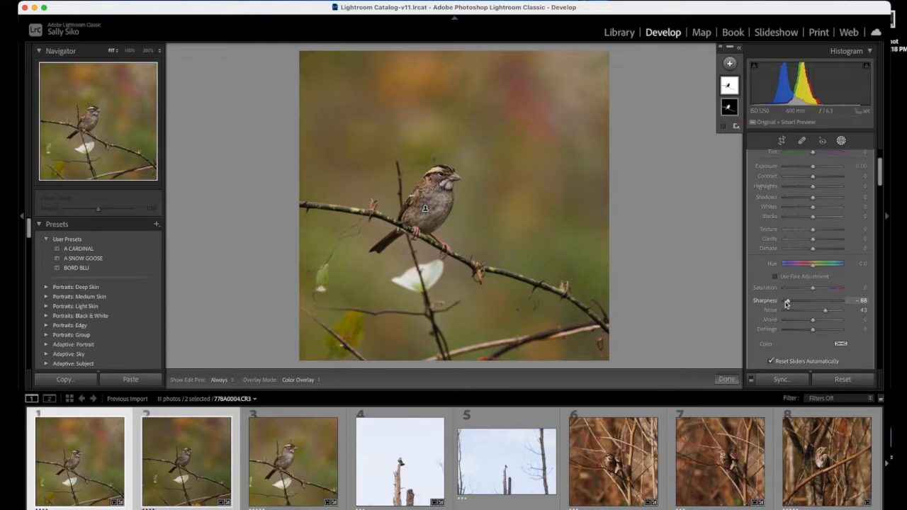
# Step: Synchronize photo 1's settings to photo 2, including both masks
pyautogui.click(780, 379)
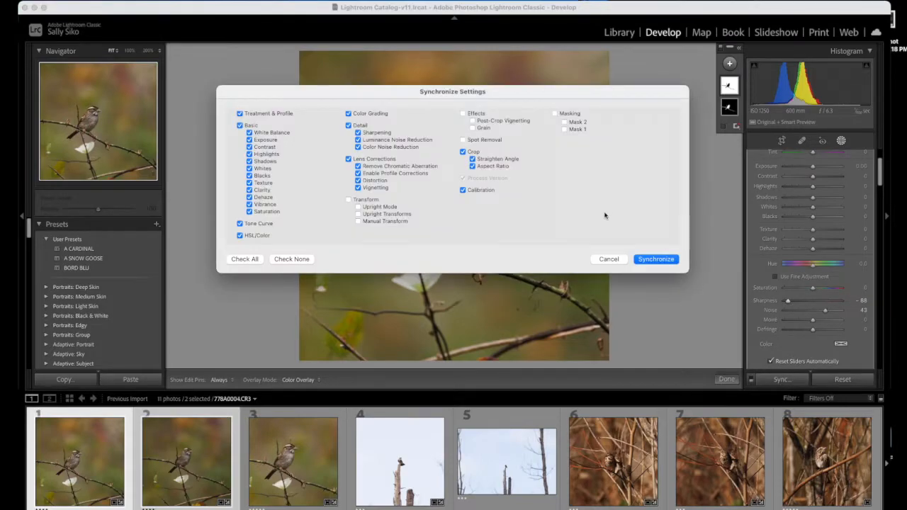
pyautogui.click(554, 113)
pyautogui.click(657, 259)
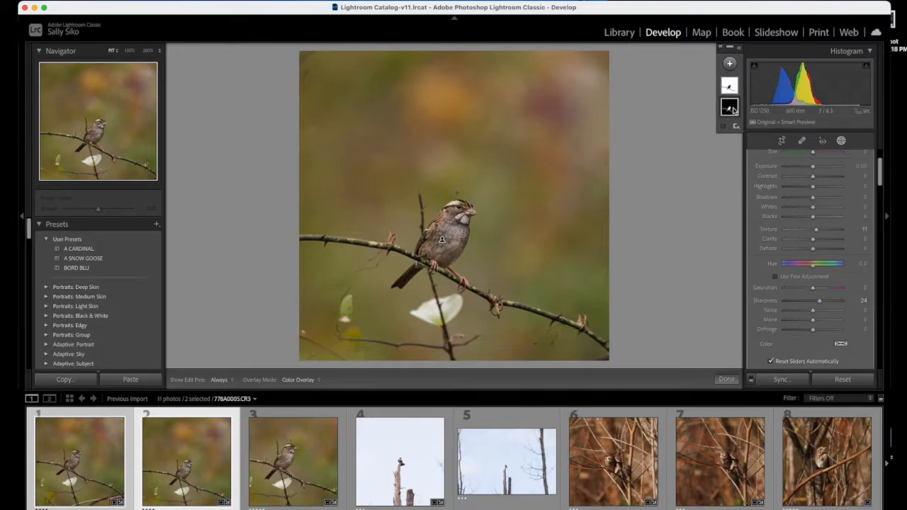
# Step: Tighten photo 2's square crop around the bird and reposition it so the bird sits near the center
pyautogui.click(781, 140)
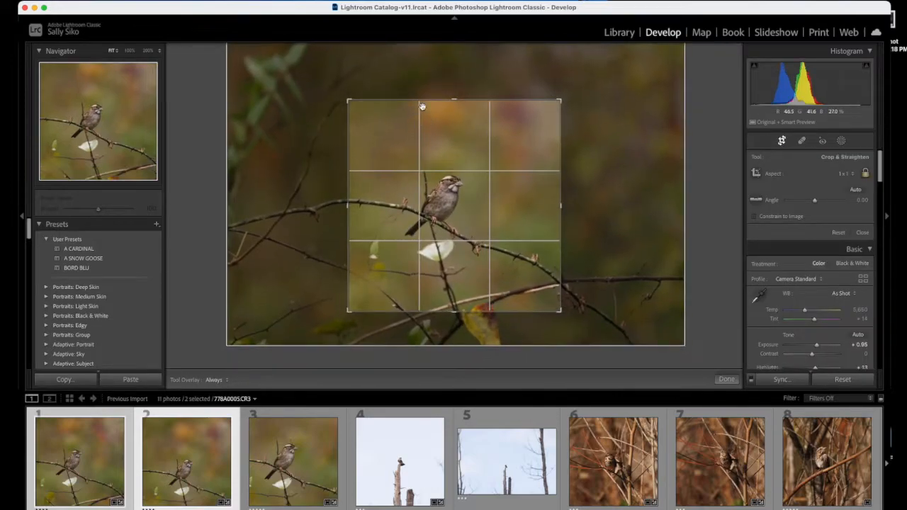
pyautogui.moveTo(458, 97); pyautogui.dragTo(457, 115)
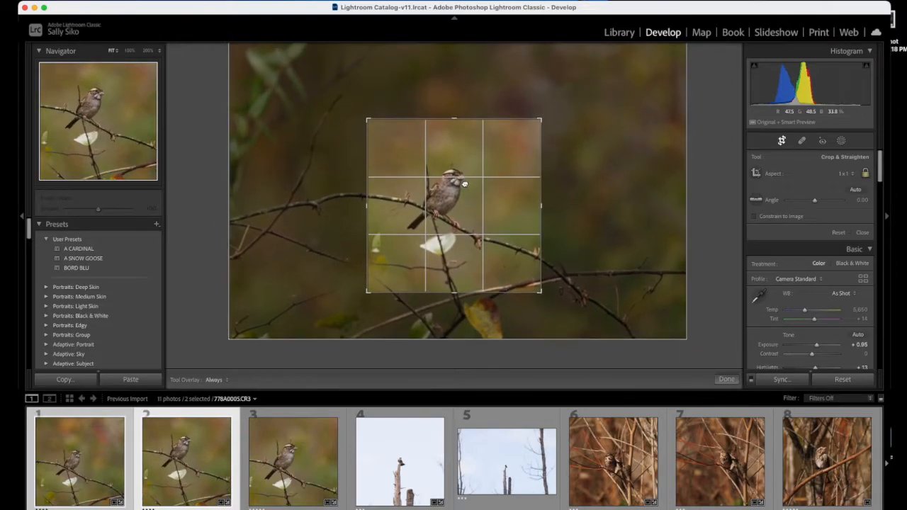
pyautogui.click(782, 141)
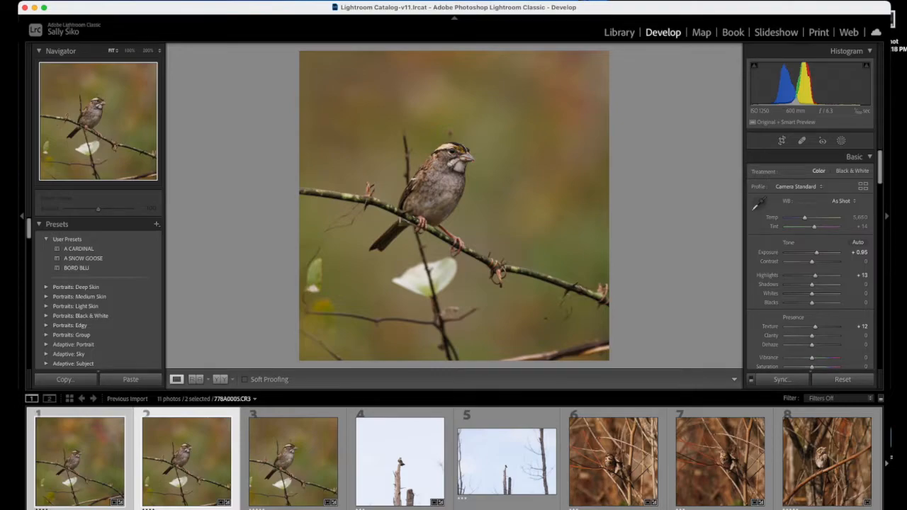
# Step: Select all 11 photos in the filmstrip and open the export settings for them
pyautogui.click(129, 7)
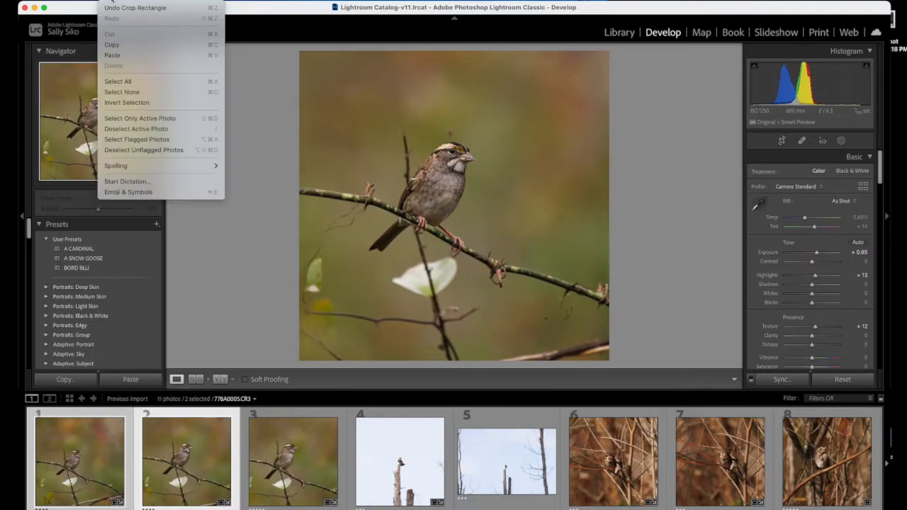
pyautogui.click(135, 61)
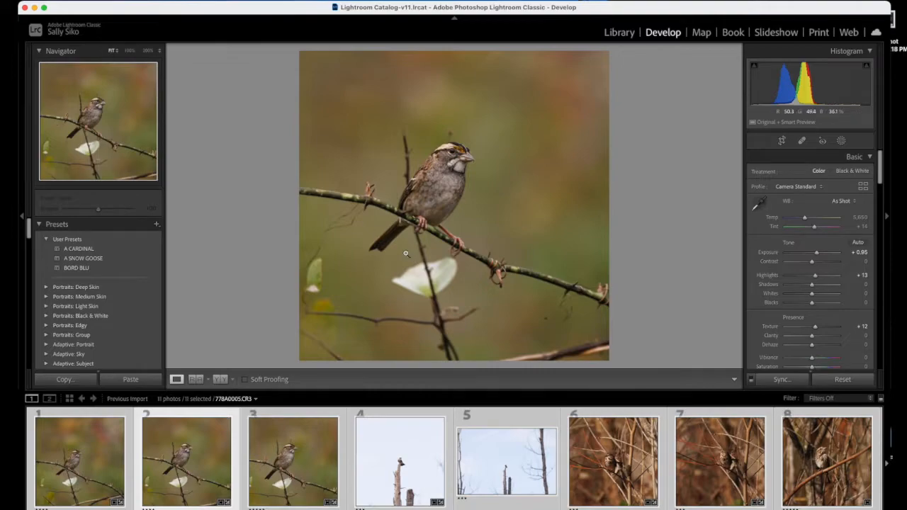
pyautogui.click(88, 3)
pyautogui.click(108, 141)
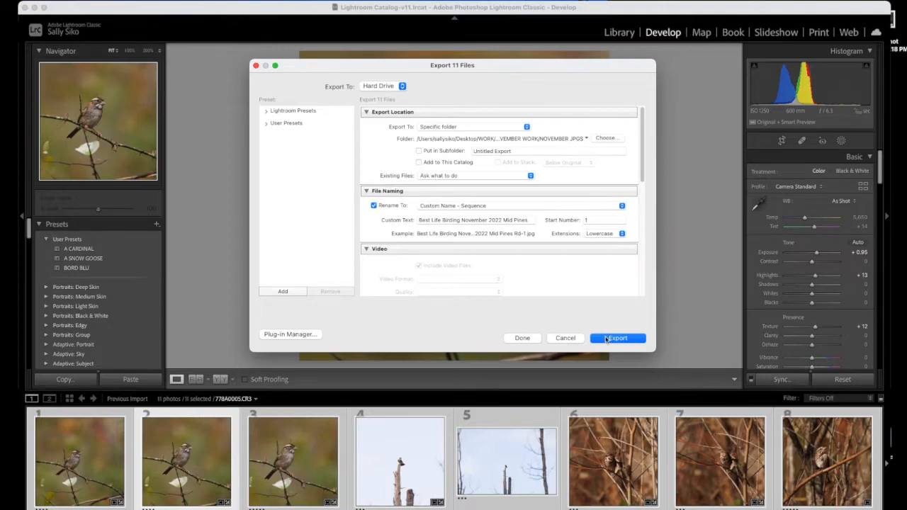
# Step: Change the export's custom file name text to "Best Life Birding November 11 2022 Cape Fear Shiners Park"
pyautogui.scroll(-2, 483, 245)
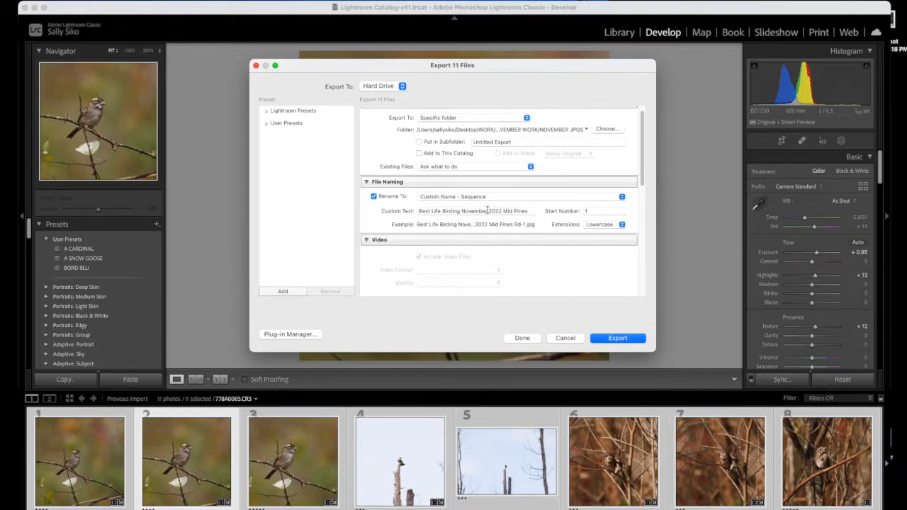
pyautogui.tripleClick(489, 210)
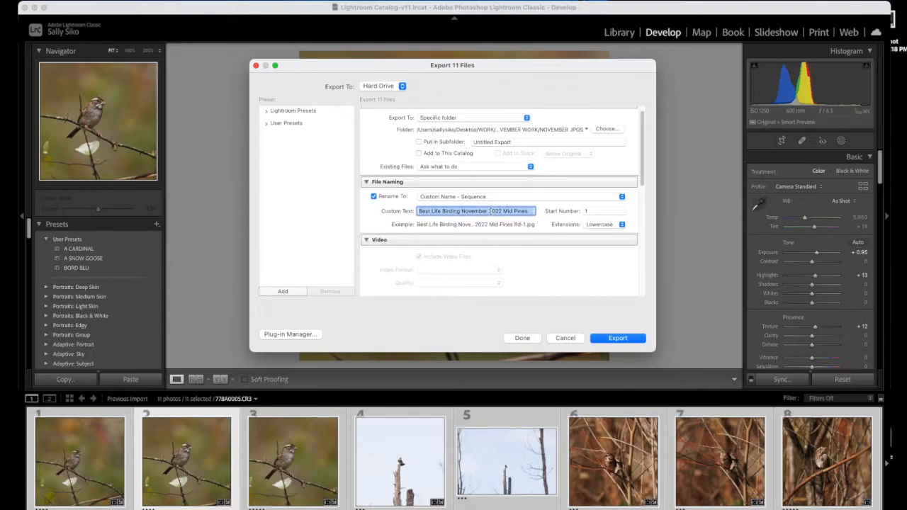
pyautogui.click(489, 211)
pyautogui.write('11')
pyautogui.moveTo(509, 211); pyautogui.dragTo(543, 218)
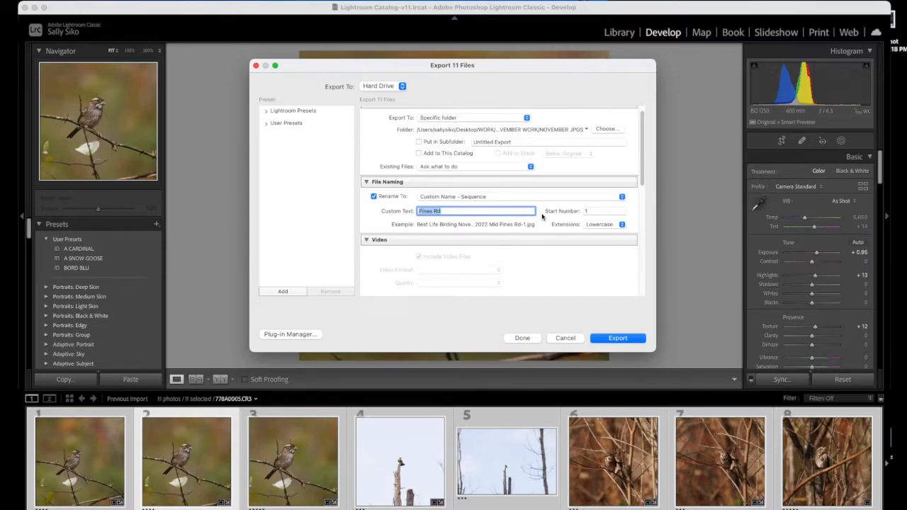
pyautogui.write('Cape')
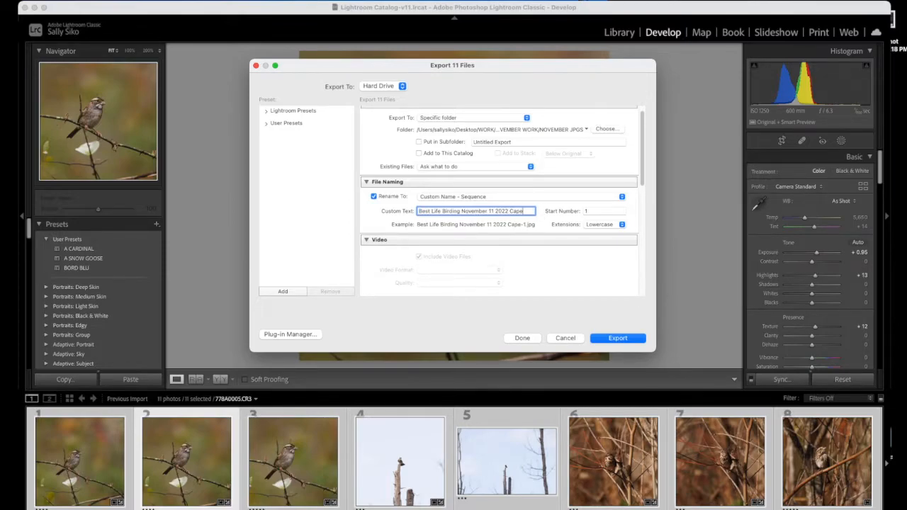
pyautogui.write(' Fear Shine')
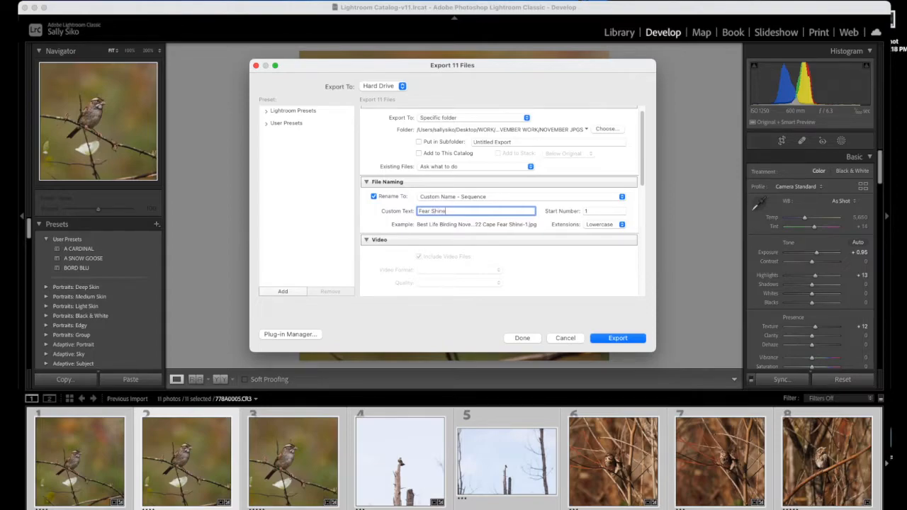
pyautogui.write('rs Park')
# Step: Review the remaining file, sizing, metadata and post-processing options, and export the 11 photos
pyautogui.scroll(-5, 590, 280)
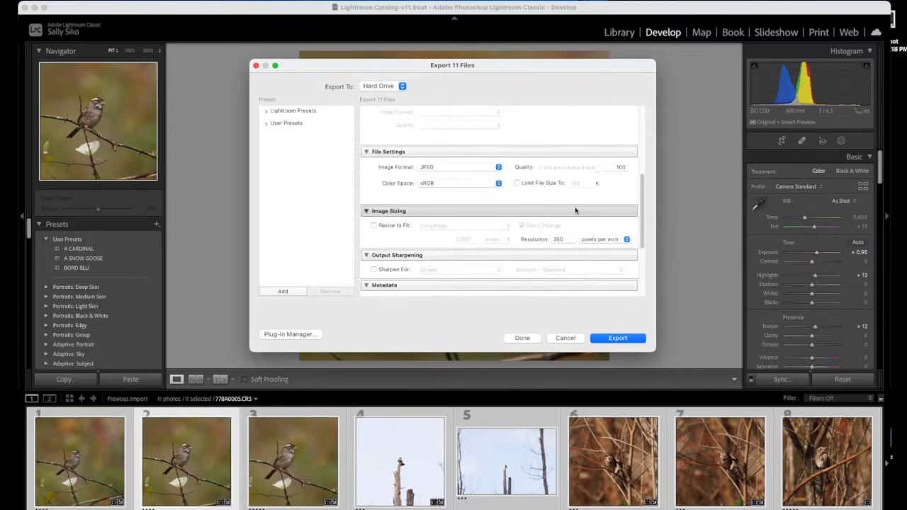
pyautogui.scroll(-4, 537, 259)
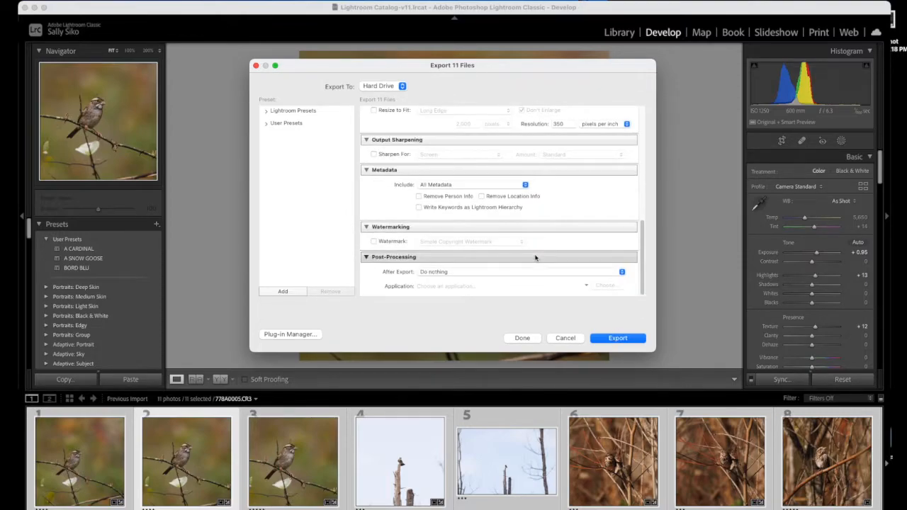
pyautogui.click(618, 340)
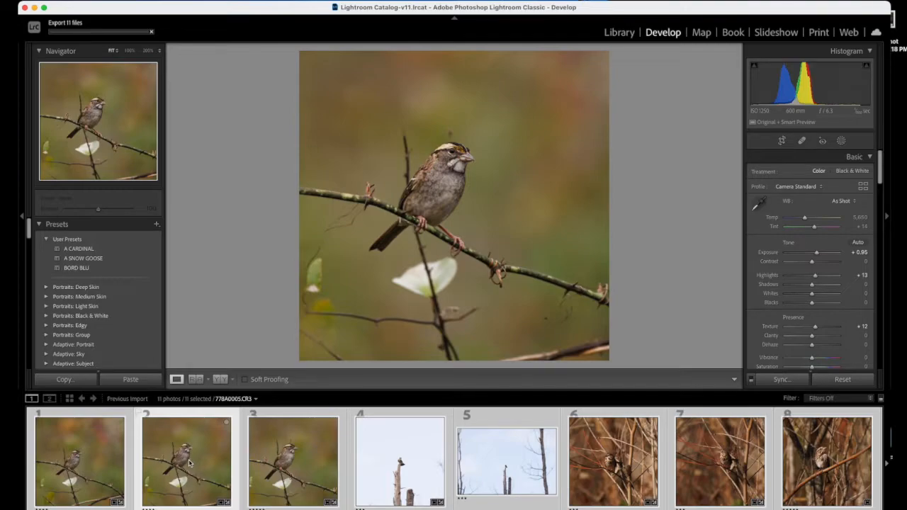
# Step: Make photo 3 active and examine the Favorites, Adobe Raw and Camera Matching profiles in the Profile Browser
pyautogui.click(287, 460)
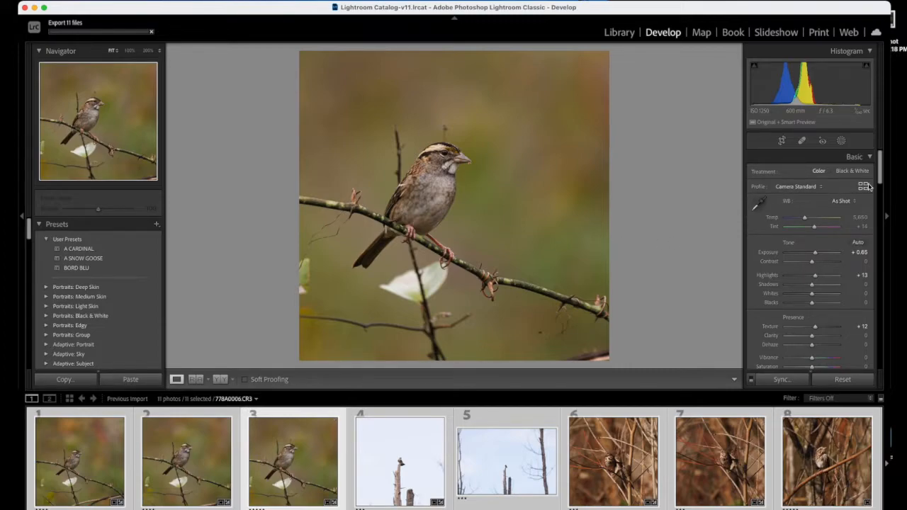
pyautogui.click(862, 187)
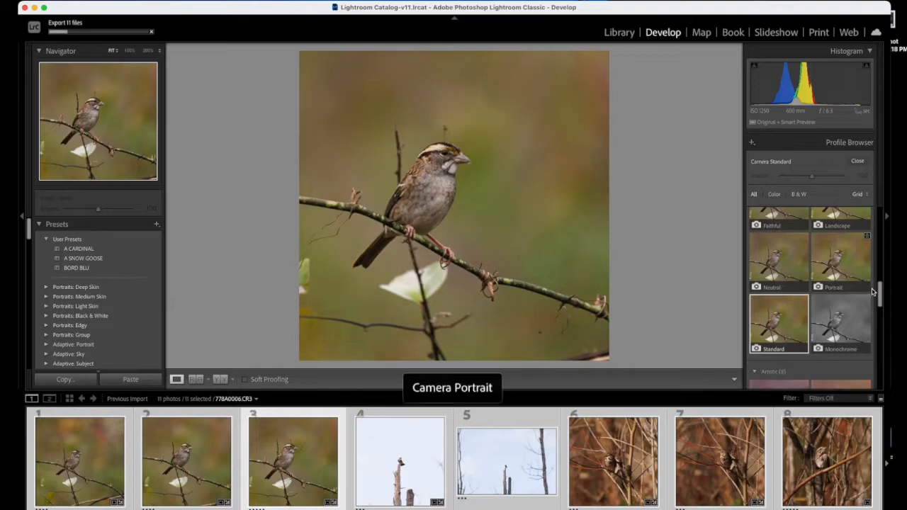
pyautogui.moveTo(880, 291); pyautogui.dragTo(880, 213)
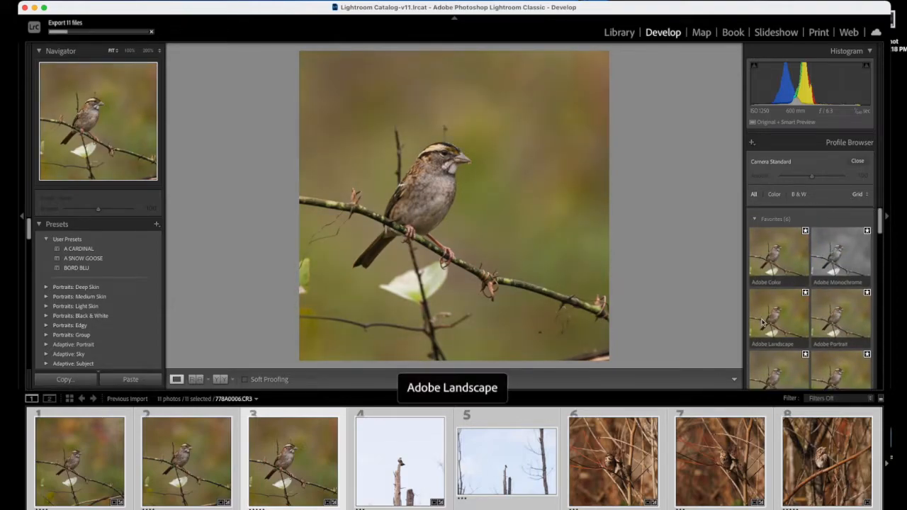
pyautogui.scroll(-3, 840, 326)
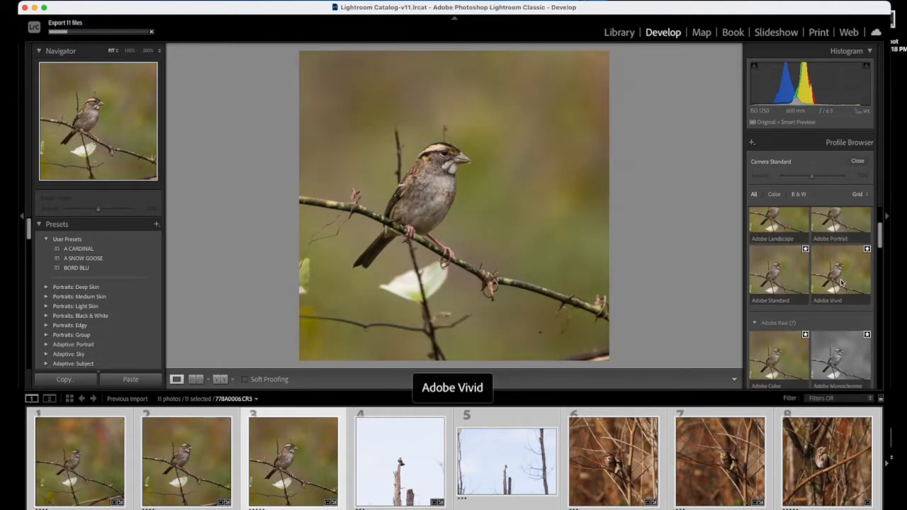
pyautogui.scroll(-1, 804, 323)
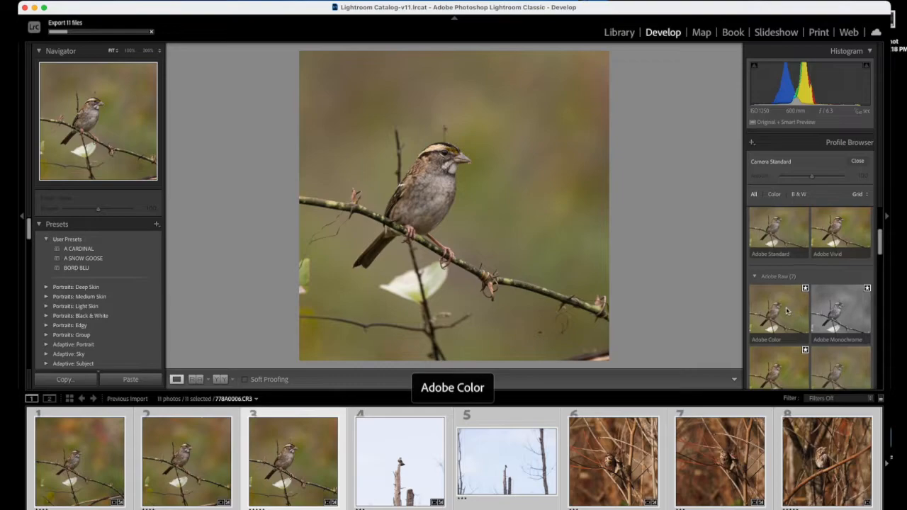
pyautogui.scroll(-4, 786, 310)
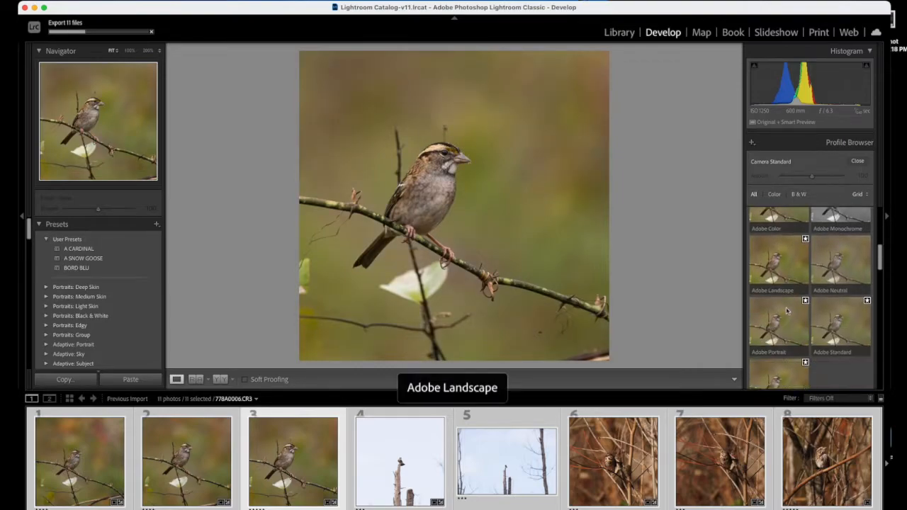
pyautogui.scroll(-3, 785, 310)
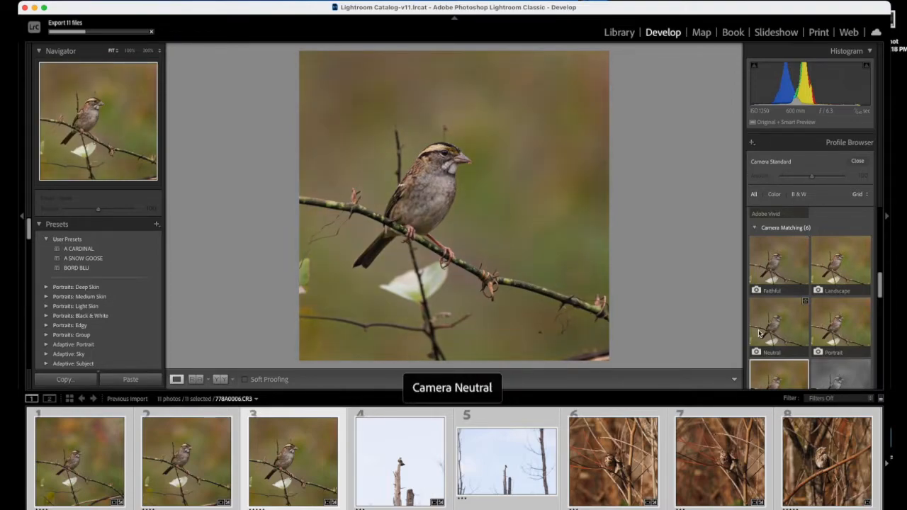
pyautogui.scroll(-1, 778, 323)
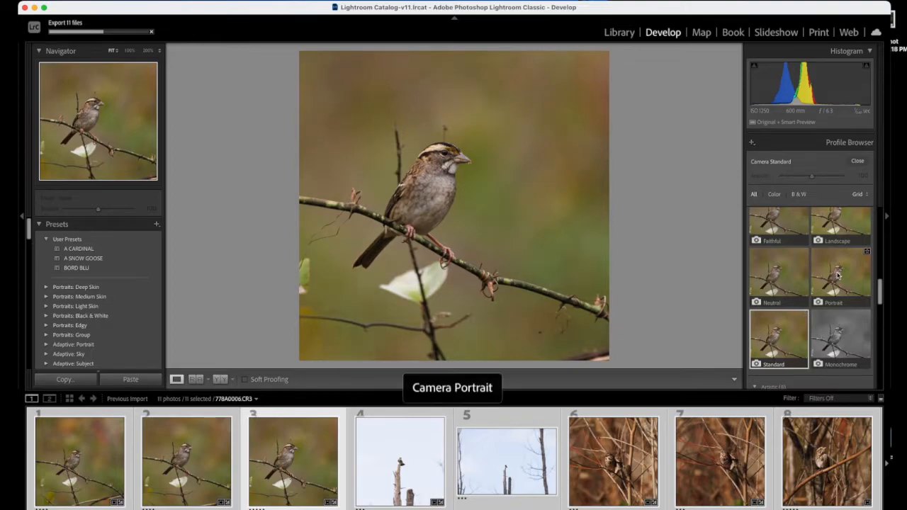
# Step: Try the Camera Neutral and Adobe Monochrome profiles on photo 3, previewing the Artistic and Modern profiles in between
pyautogui.click(778, 277)
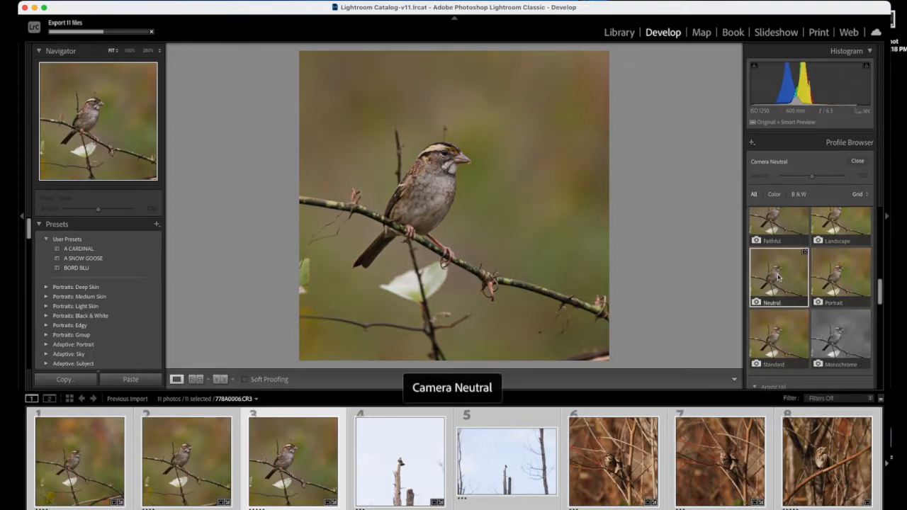
pyautogui.scroll(-5, 778, 278)
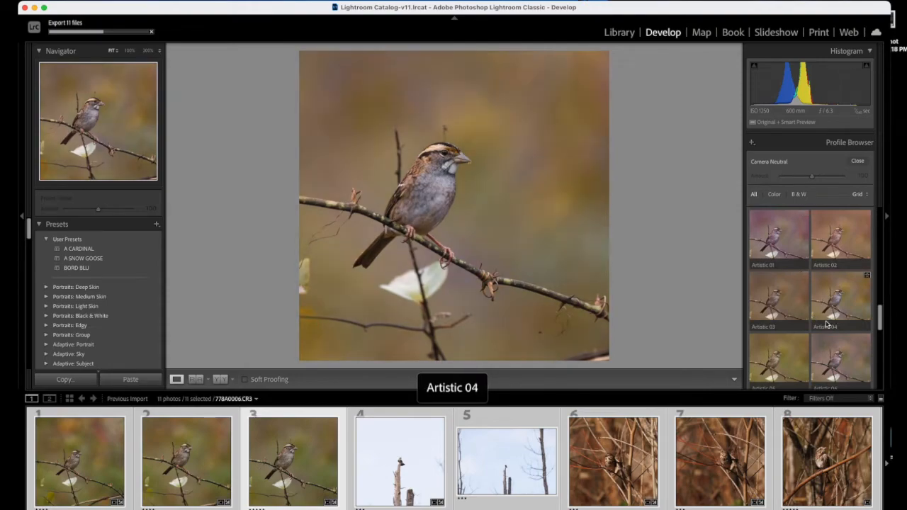
pyautogui.scroll(-4, 824, 326)
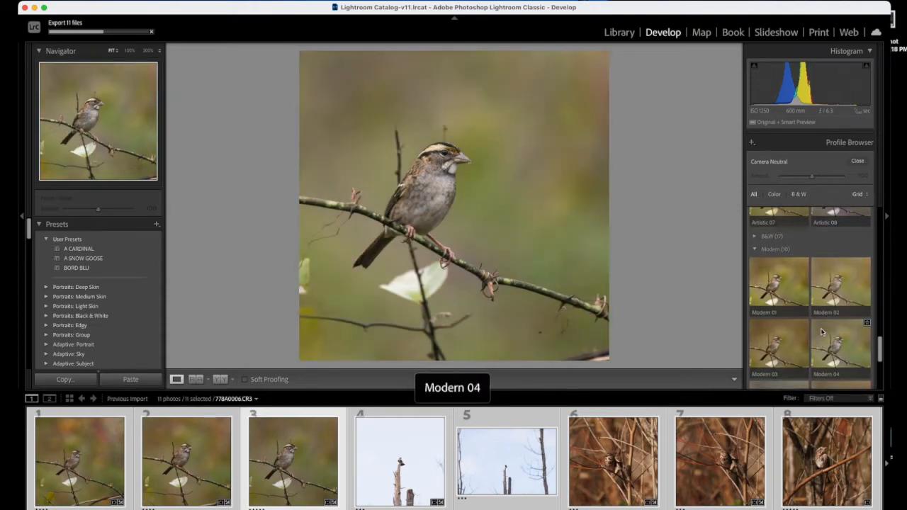
pyautogui.scroll(-7, 821, 331)
pyautogui.moveTo(883, 378); pyautogui.dragTo(873, 243)
pyautogui.scroll(-2, 873, 243)
pyautogui.click(840, 234)
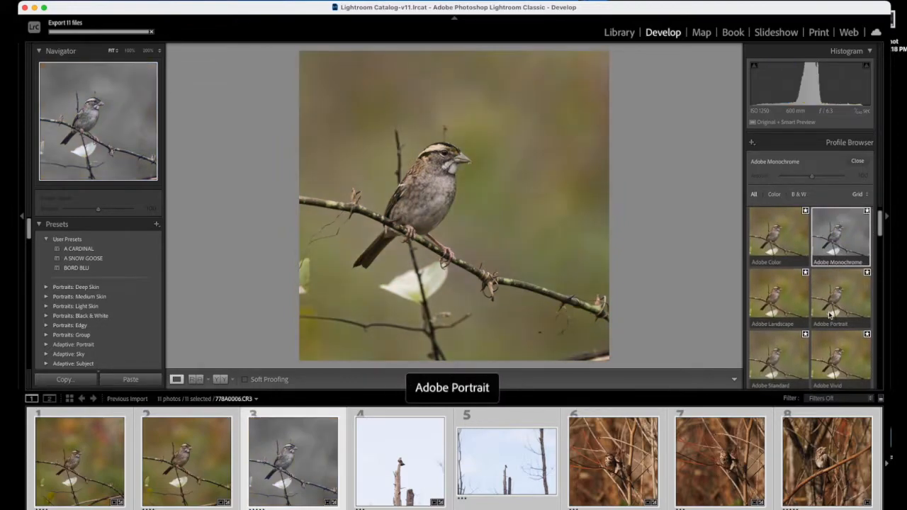
# Step: Set photo 3's profile to Camera Standard and close the Profile Browser
pyautogui.scroll(-3, 800, 312)
pyautogui.scroll(-5, 797, 308)
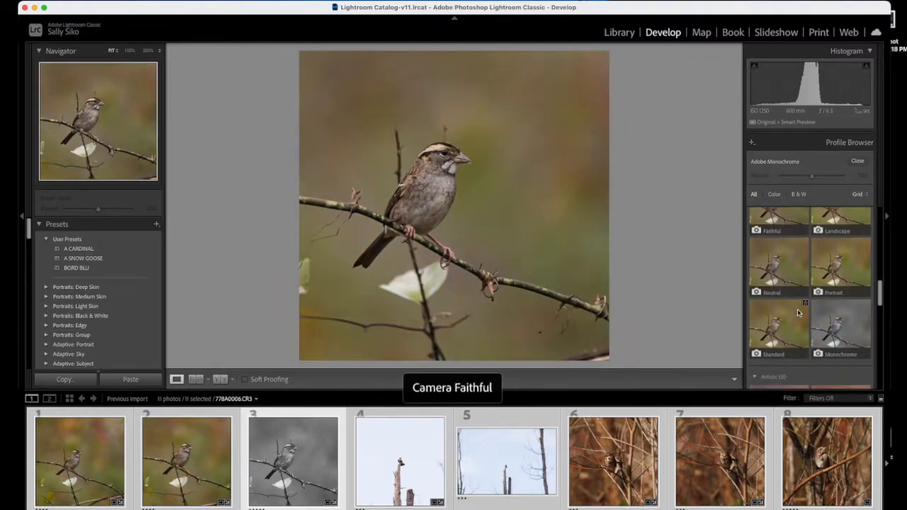
pyautogui.click(797, 311)
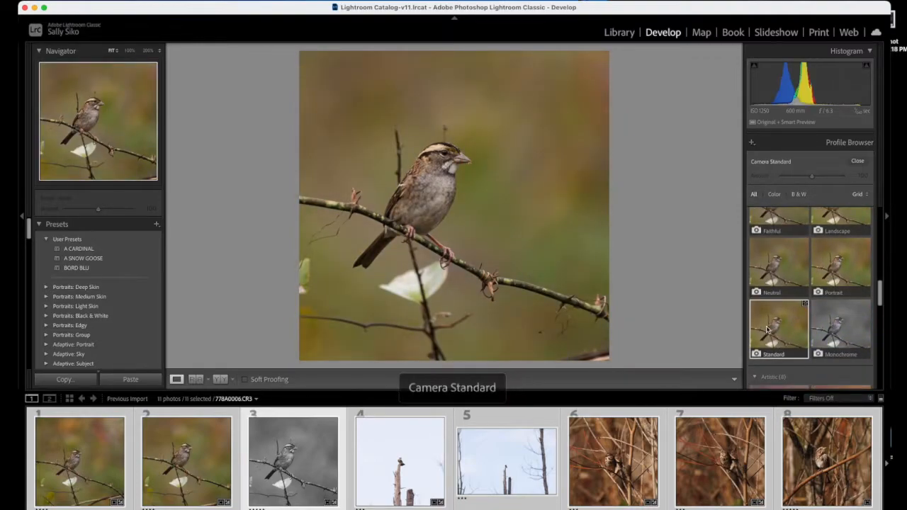
pyautogui.click(857, 162)
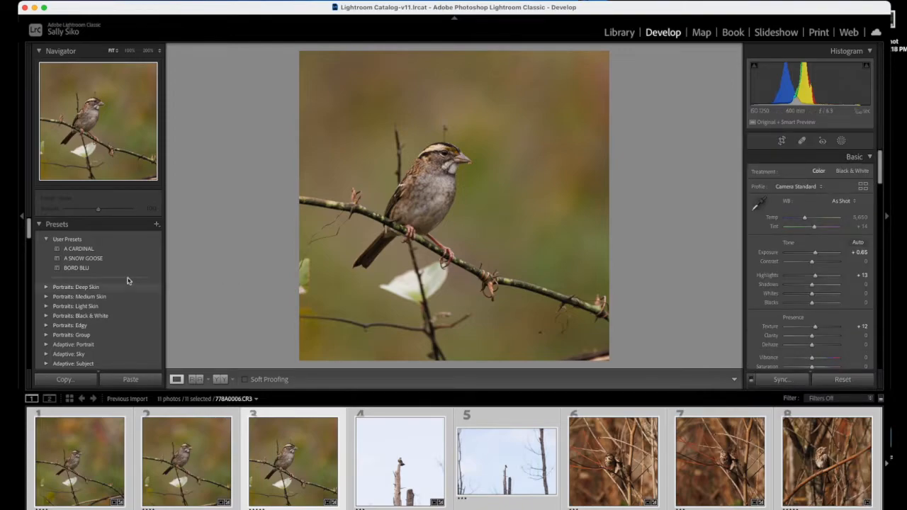
# Step: Try the B&W Low Contrast and B&W Punch presets on photo 3
pyautogui.scroll(-2, 29, 235)
pyautogui.scroll(-5, 28, 236)
pyautogui.click(47, 269)
pyautogui.scroll(-5, 28, 258)
pyautogui.moveTo(31, 266); pyautogui.dragTo(41, 301)
pyautogui.click(64, 289)
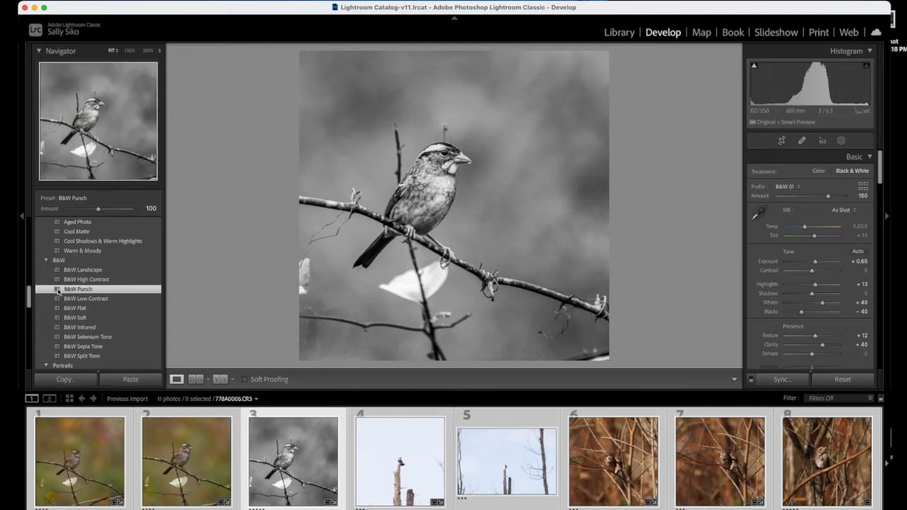
pyautogui.moveTo(30, 298); pyautogui.dragTo(32, 230)
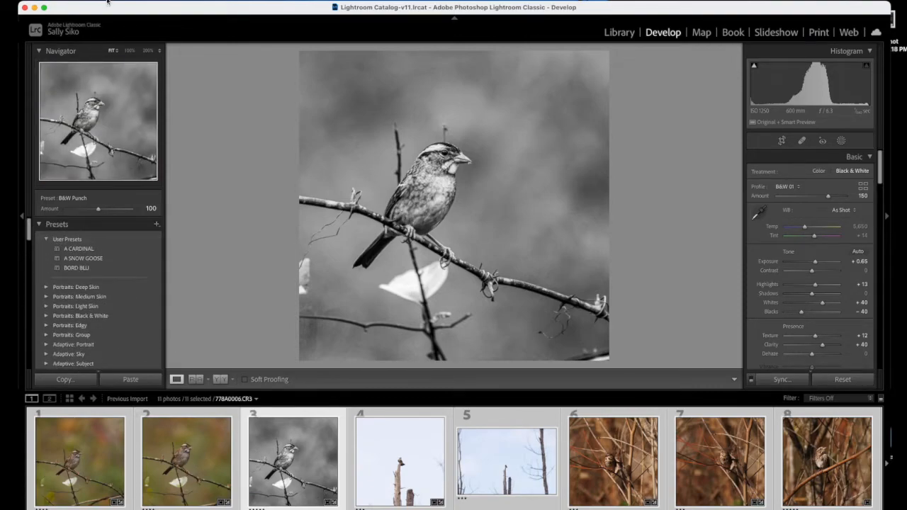
# Step: Undo the B&W Punch and B&W Low Contrast presets on photo 3
pyautogui.click(108, 3)
pyautogui.click(146, 9)
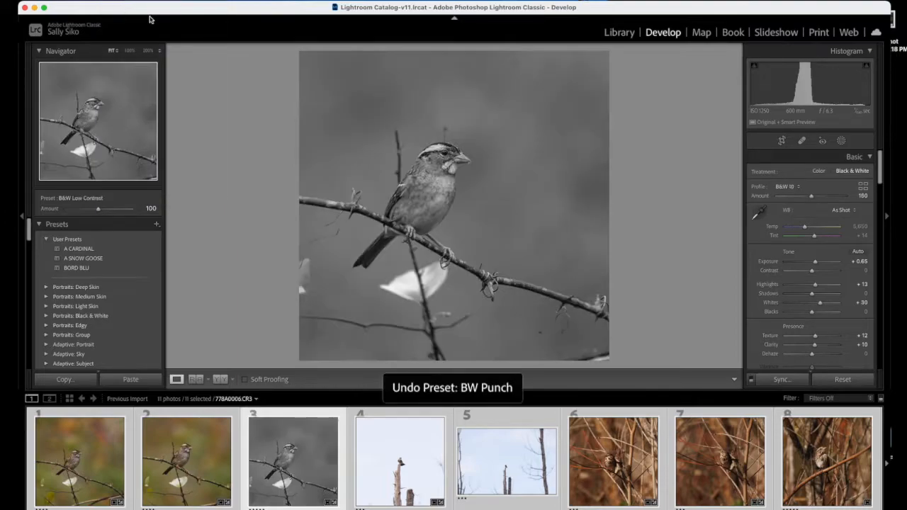
pyautogui.click(107, 4)
pyautogui.click(145, 9)
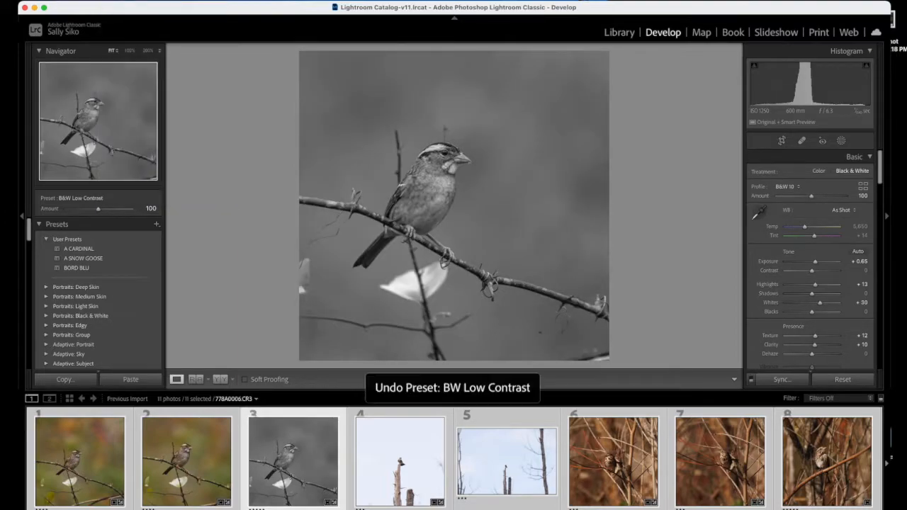
pyautogui.click(107, 4)
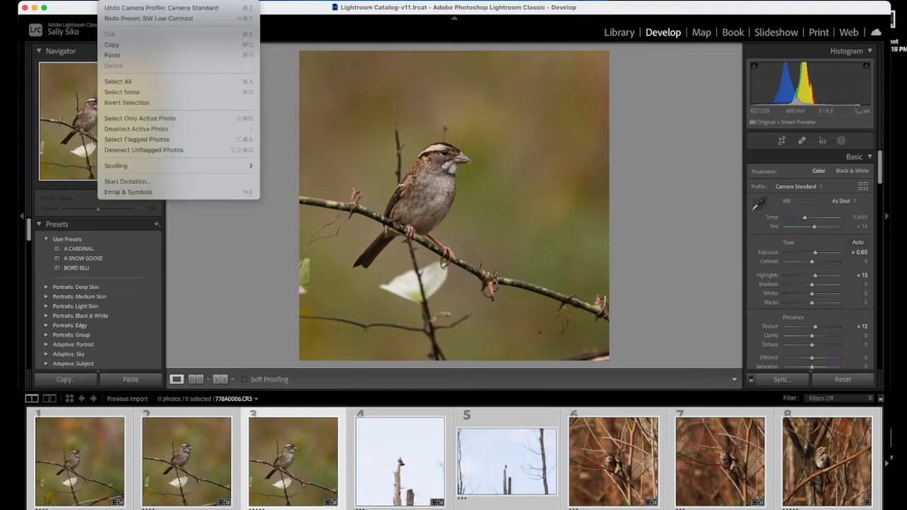
pyautogui.click(244, 268)
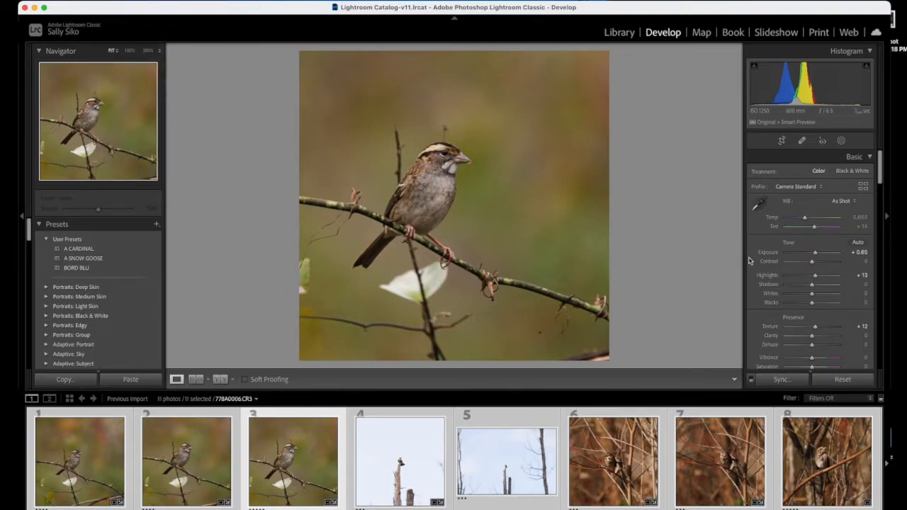
# Step: Set photo 3's saturation to -2 and save its develop settings in User Presets as "SPARROW Fall"
pyautogui.scroll(-1, 811, 340)
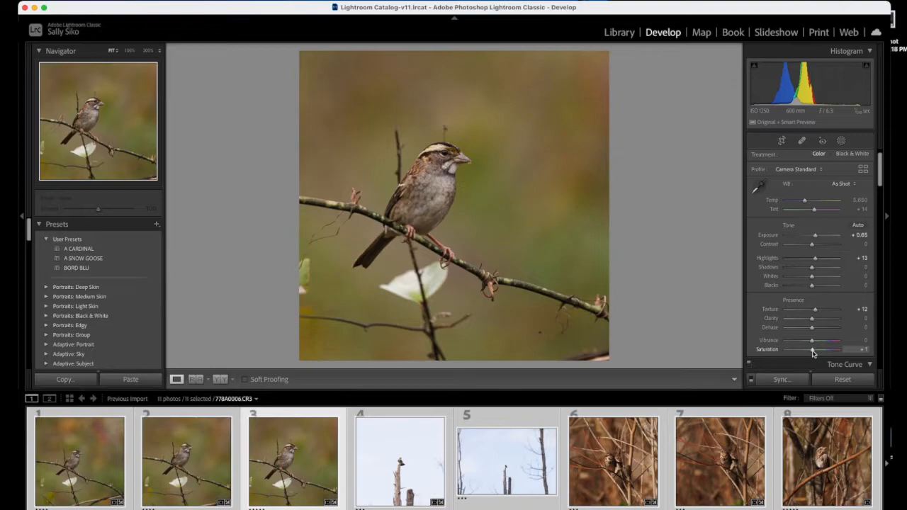
pyautogui.moveTo(814, 353); pyautogui.dragTo(812, 354)
pyautogui.click(216, 1)
pyautogui.click(228, 1)
pyautogui.click(217, 0)
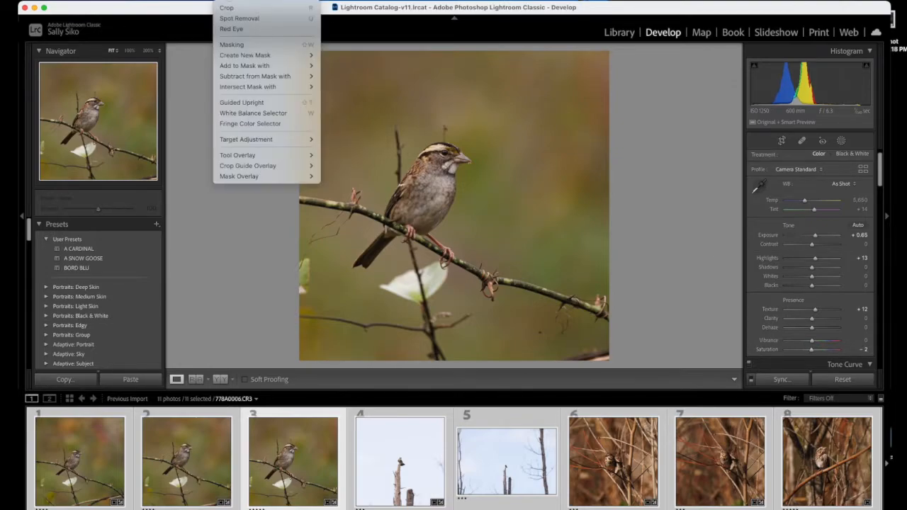
pyautogui.moveTo(188, 1)
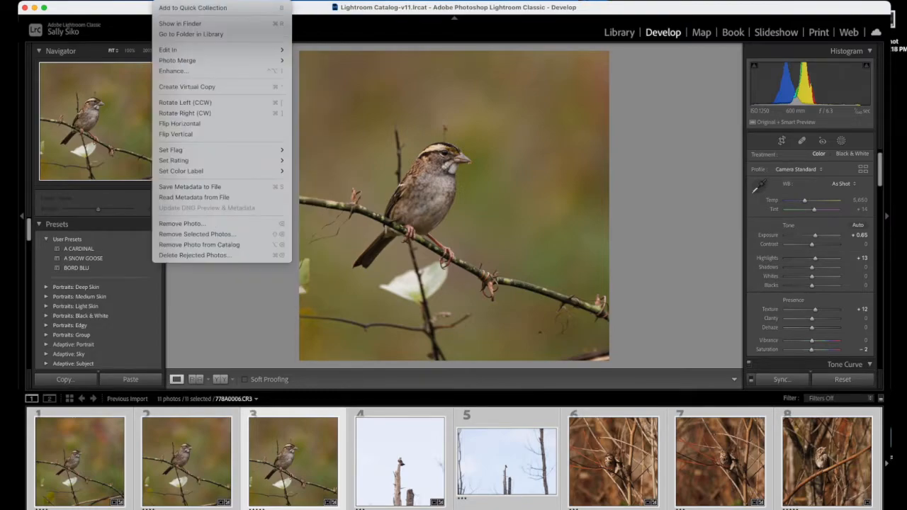
pyautogui.moveTo(131, 0)
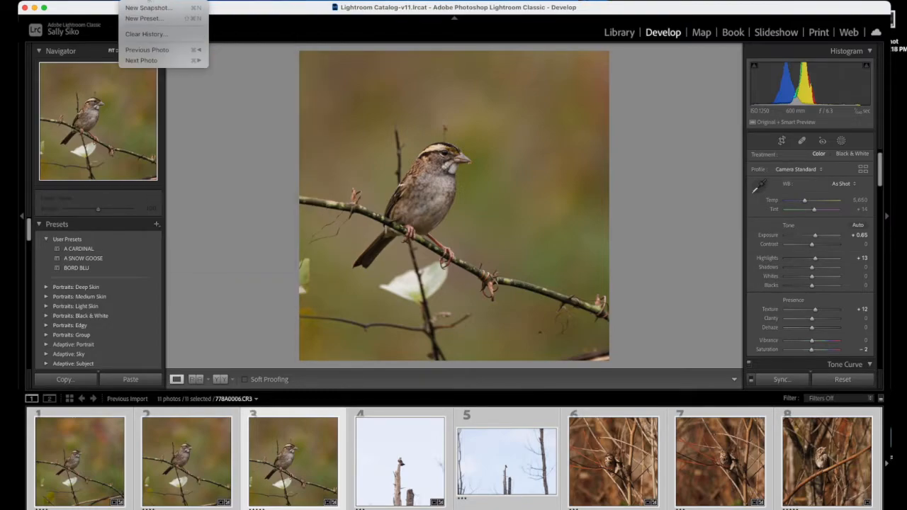
pyautogui.click(149, 19)
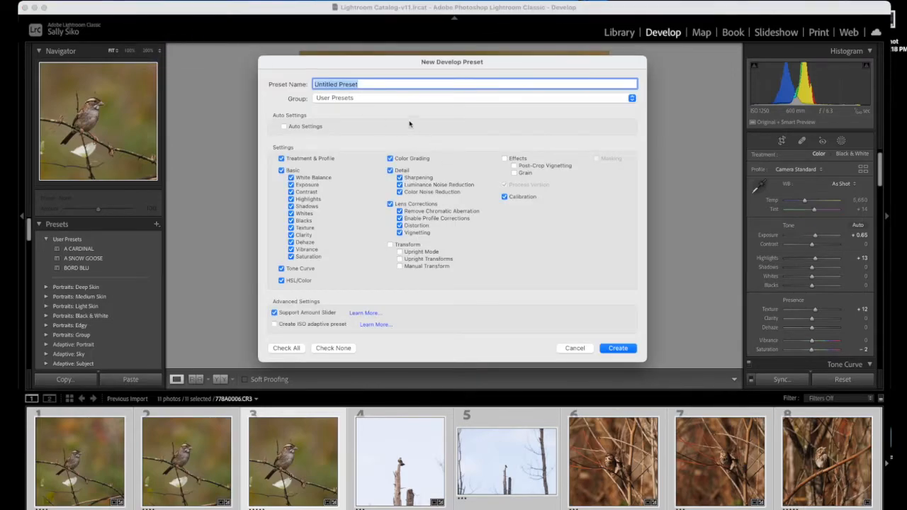
pyautogui.write('SPARROW Fall')
pyautogui.click(624, 349)
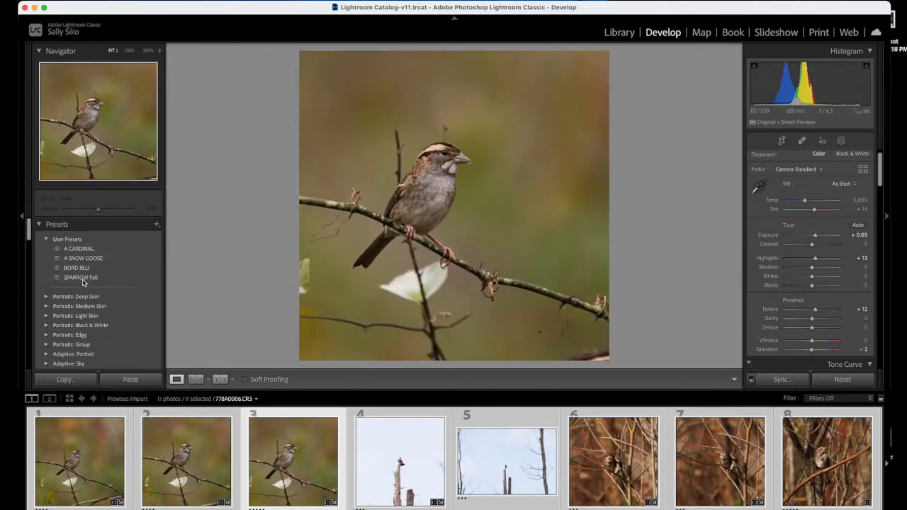
# Step: Try the BORD BLU preset on photo 3, replacing it with the SPARROW Fall preset
pyautogui.click(81, 270)
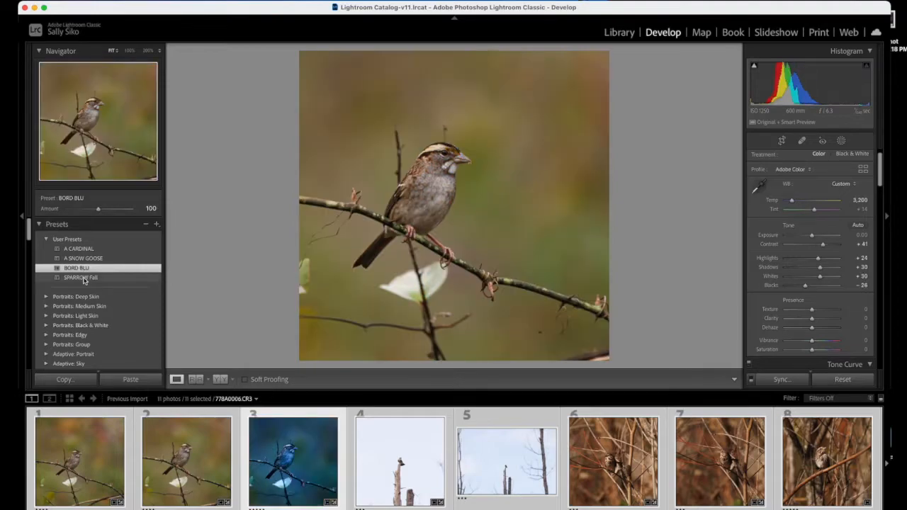
pyautogui.click(84, 279)
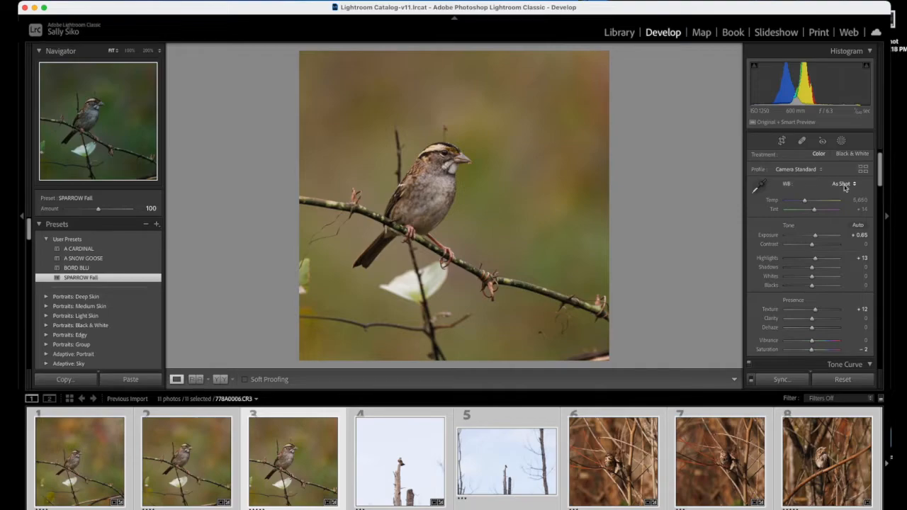
pyautogui.click(73, 278)
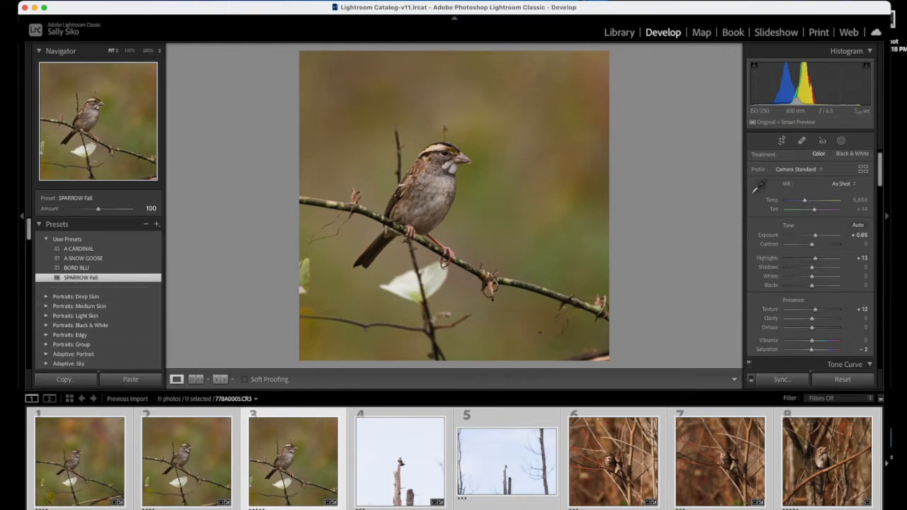
pyautogui.press('super+shift+5')
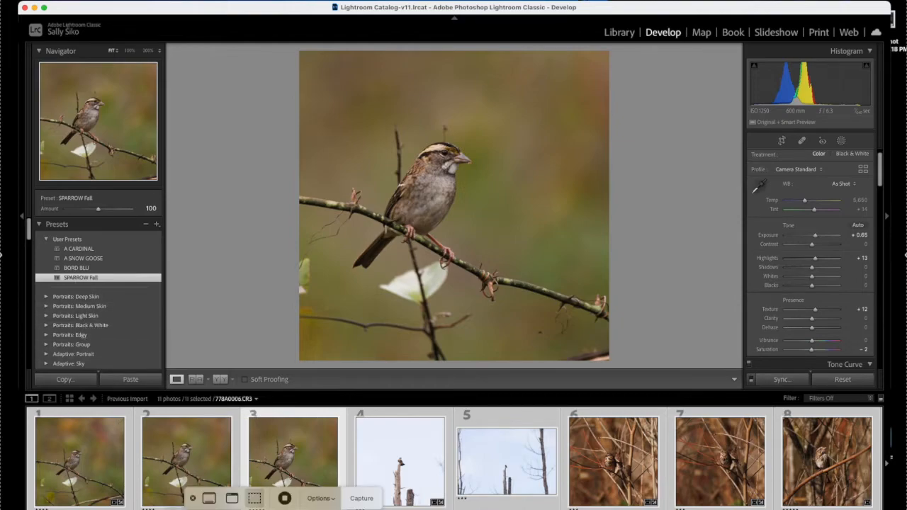
pyautogui.click(191, 498)
# Step: Move the Lightroom window aside and bring the NOVEMBER RAW folder forward in Finder to examine the raw files kept
pyautogui.moveTo(610, 8); pyautogui.dragTo(477, 70)
pyautogui.click(801, 383)
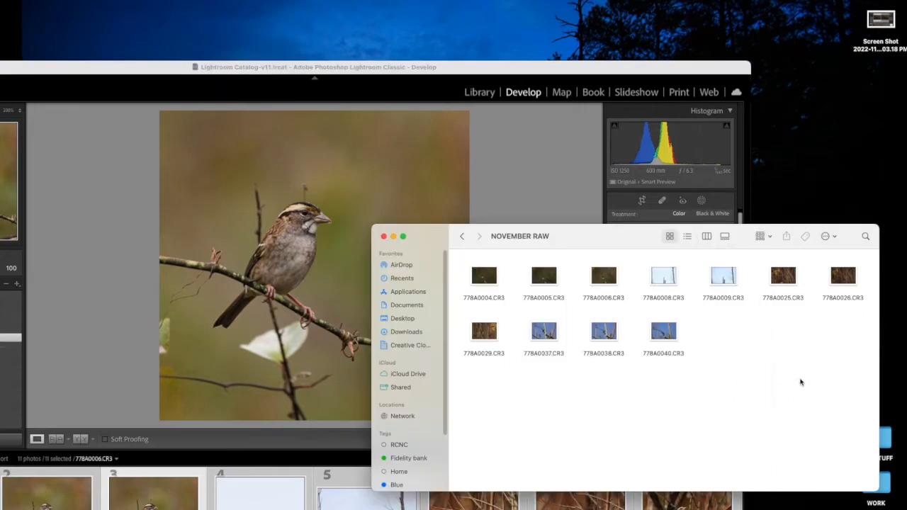
pyautogui.moveTo(607, 244); pyautogui.dragTo(621, 219)
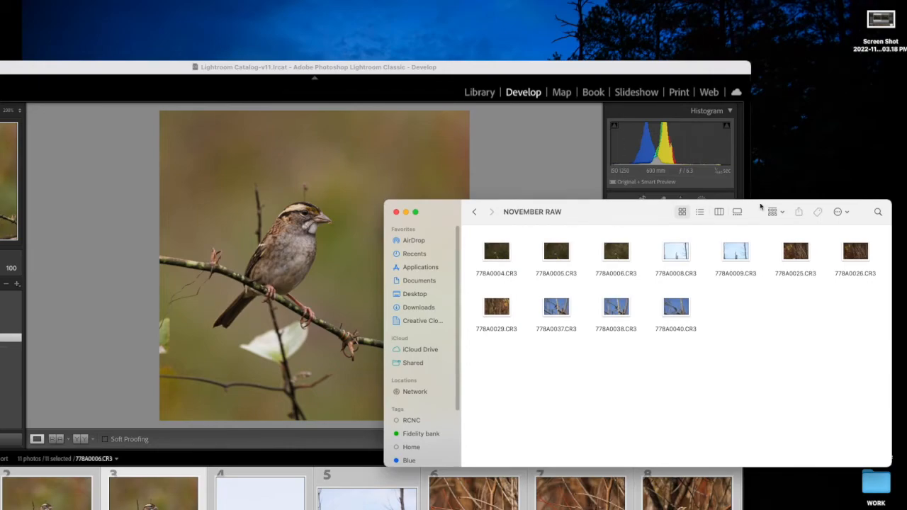
pyautogui.moveTo(649, 217); pyautogui.dragTo(563, 211)
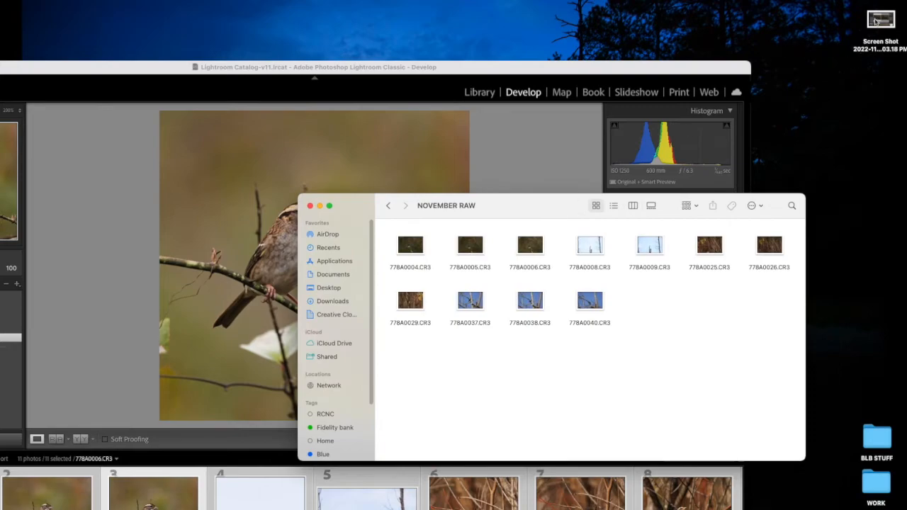
# Step: Open the desktop screenshot of the Library view, compare its photo count with the NOVEMBER RAW folder, and close it
pyautogui.doubleClick(877, 19)
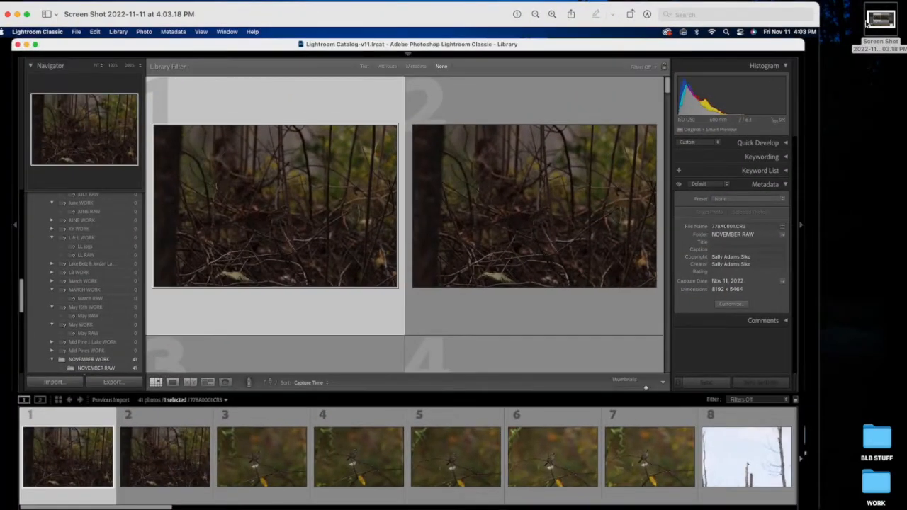
pyautogui.moveTo(236, 30); pyautogui.dragTo(453, 142)
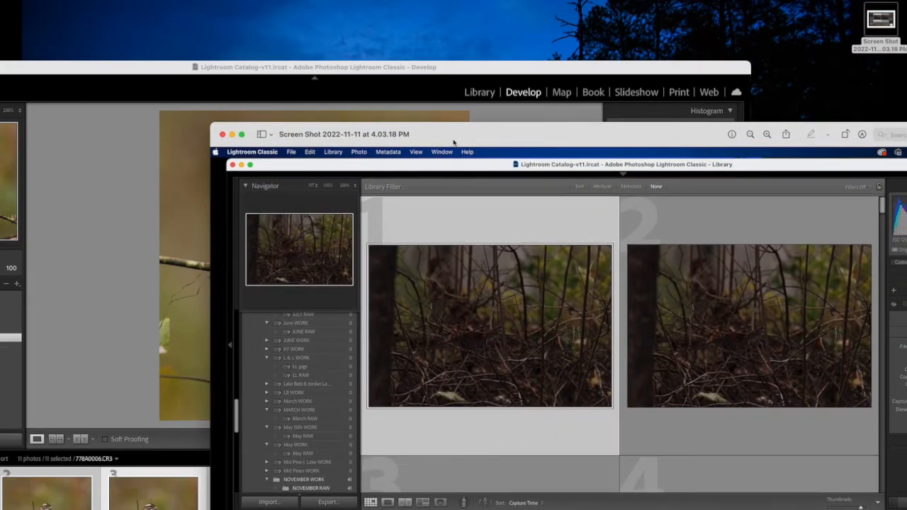
pyautogui.moveTo(453, 142); pyautogui.dragTo(379, 74)
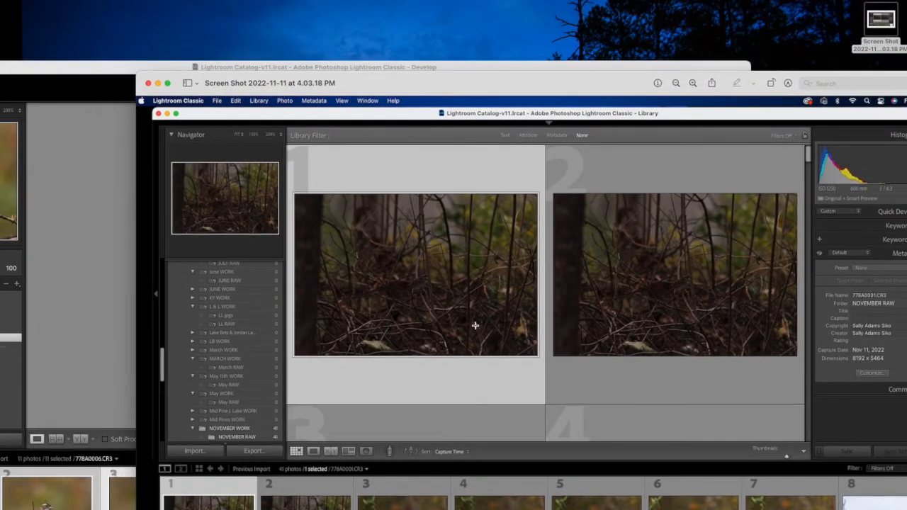
pyautogui.click(149, 83)
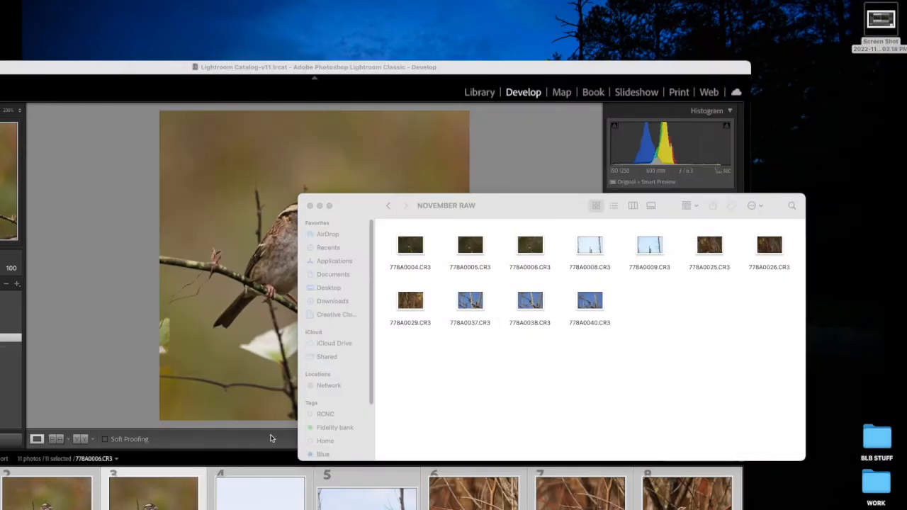
# Step: Close the NOVEMBER RAW folder window and restore the Lightroom Classic window to fill the screen
pyautogui.click(310, 205)
pyautogui.doubleClick(500, 69)
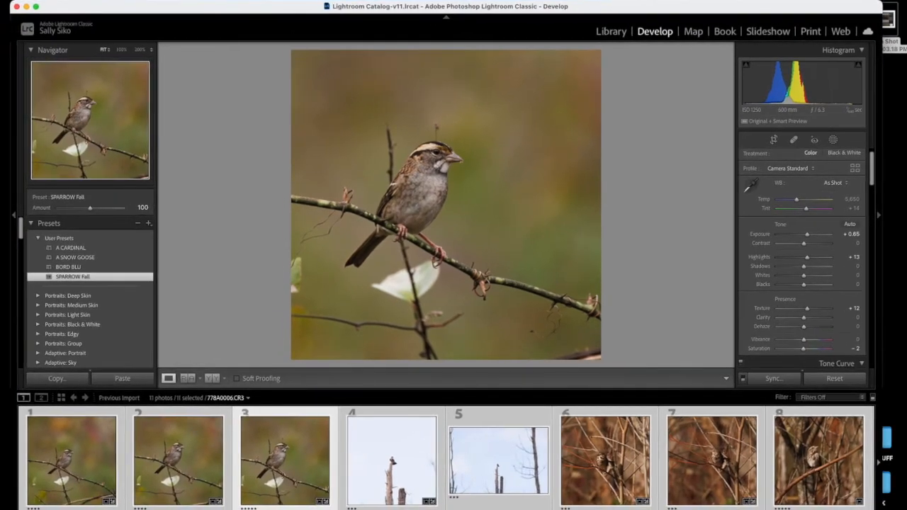
pyautogui.press('super+shift+5')
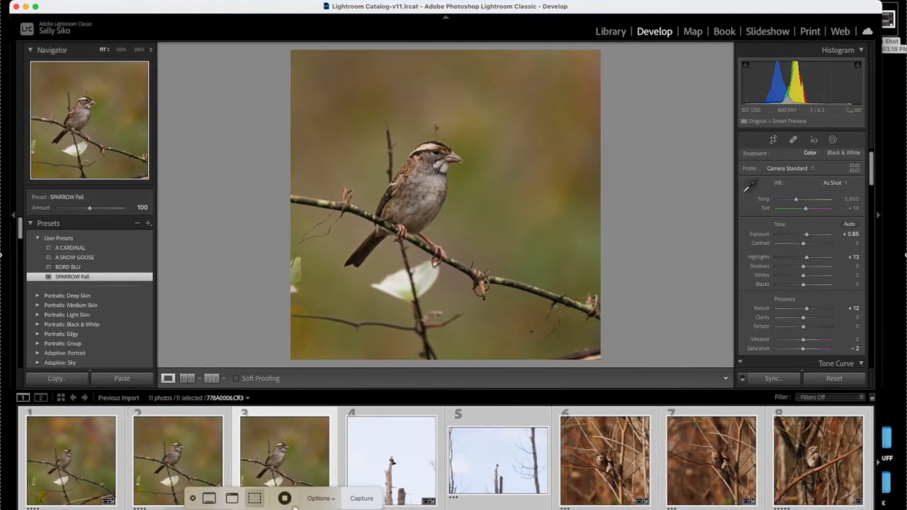